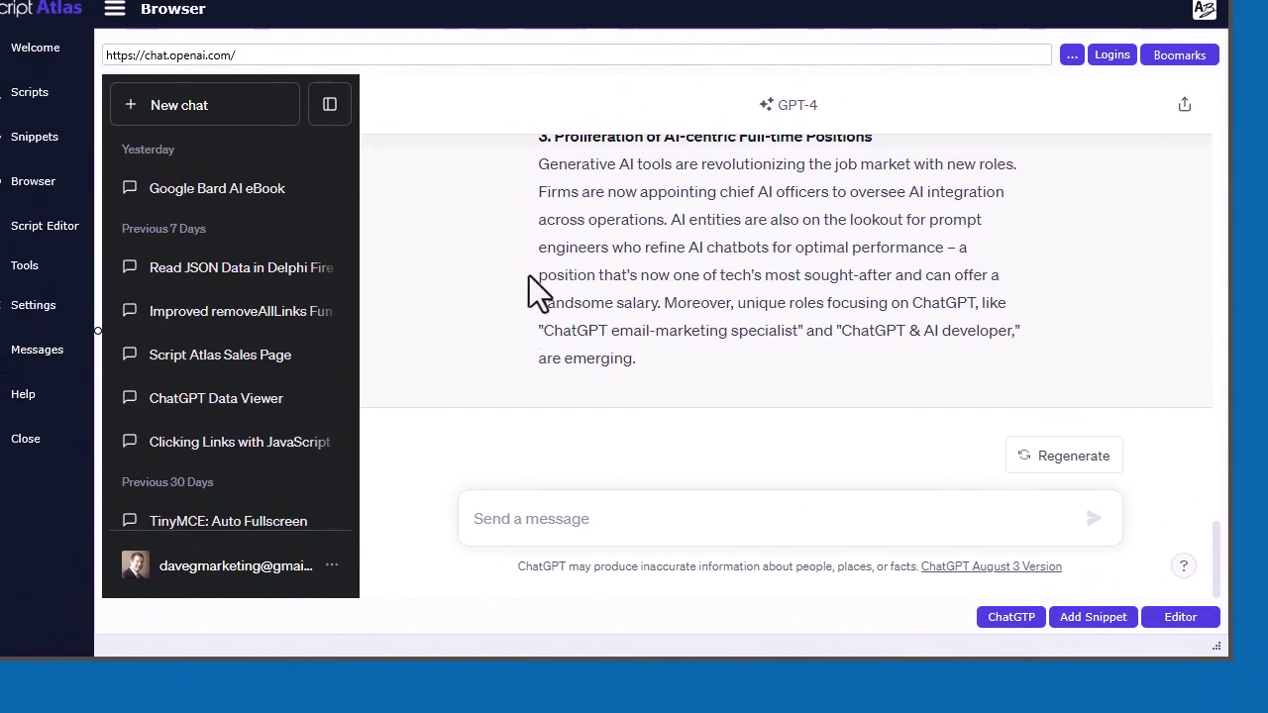
Extract the open ChatGPT conversation's content to the script editor
scroll(604, 302, "up", 1)
scroll(684, 340, "up", 3)
left_click_drag(1209, 507, 1215, 579)
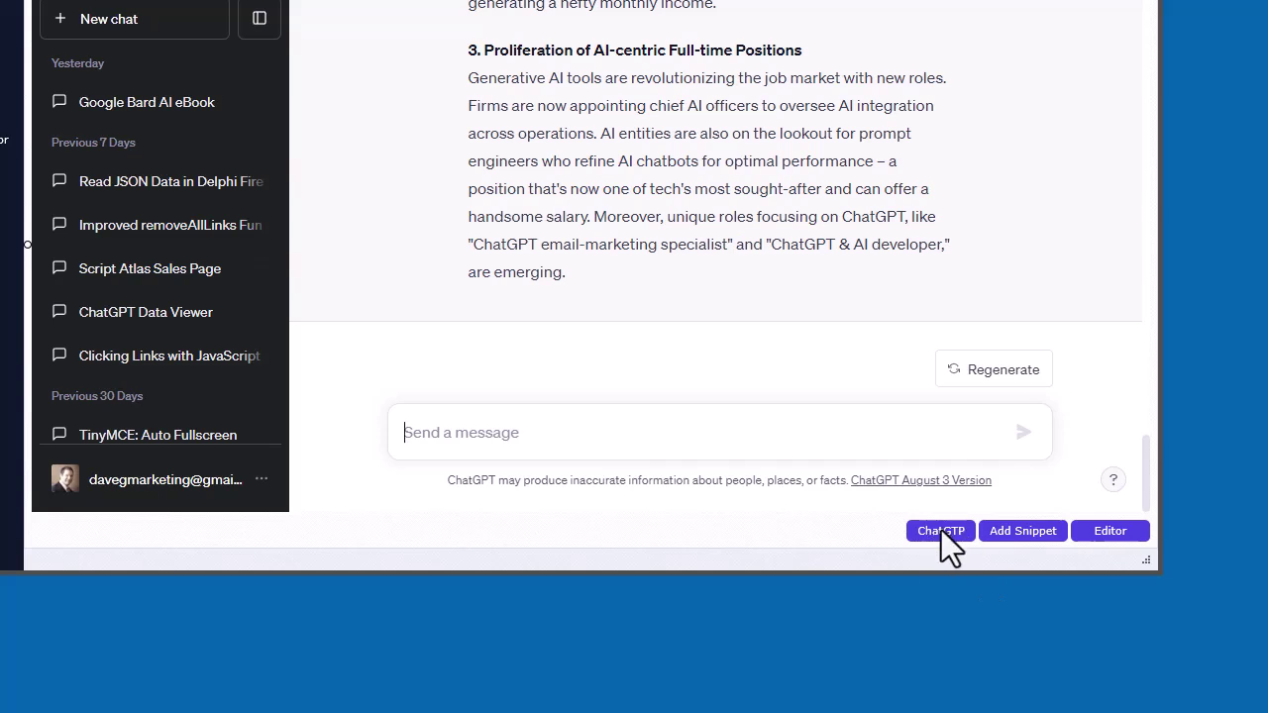
left_click(935, 536)
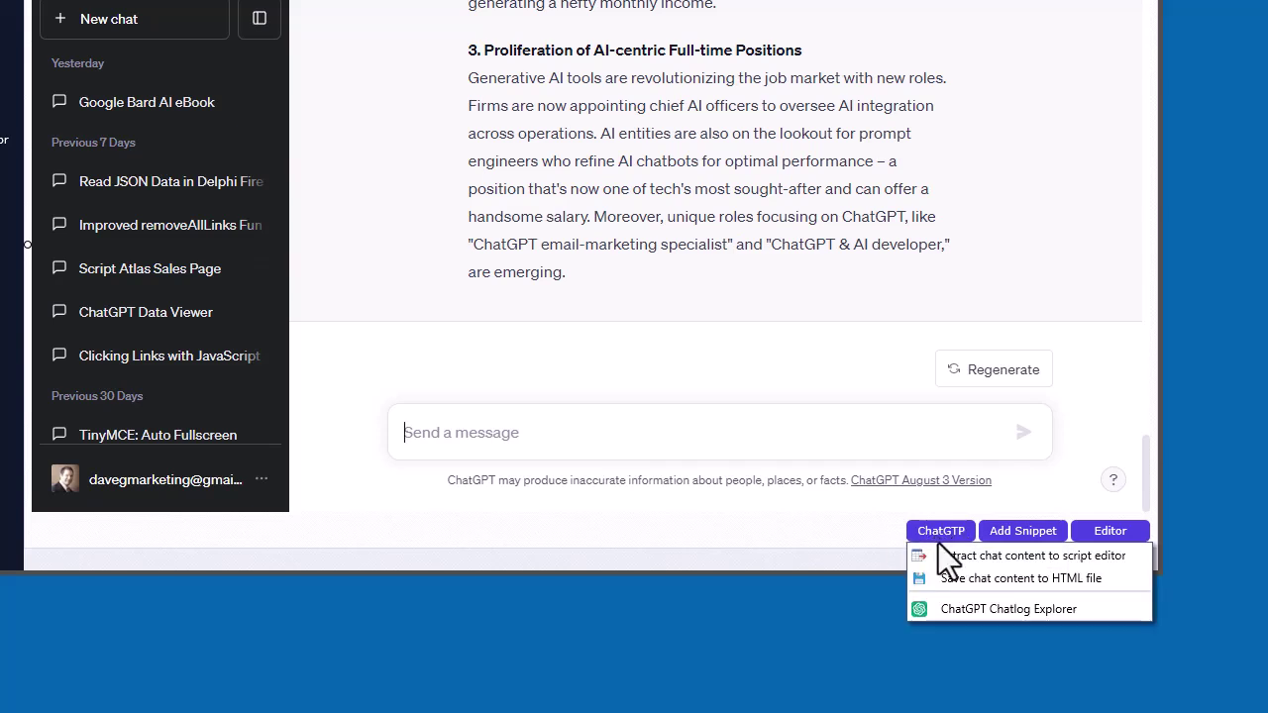
left_click(1044, 559)
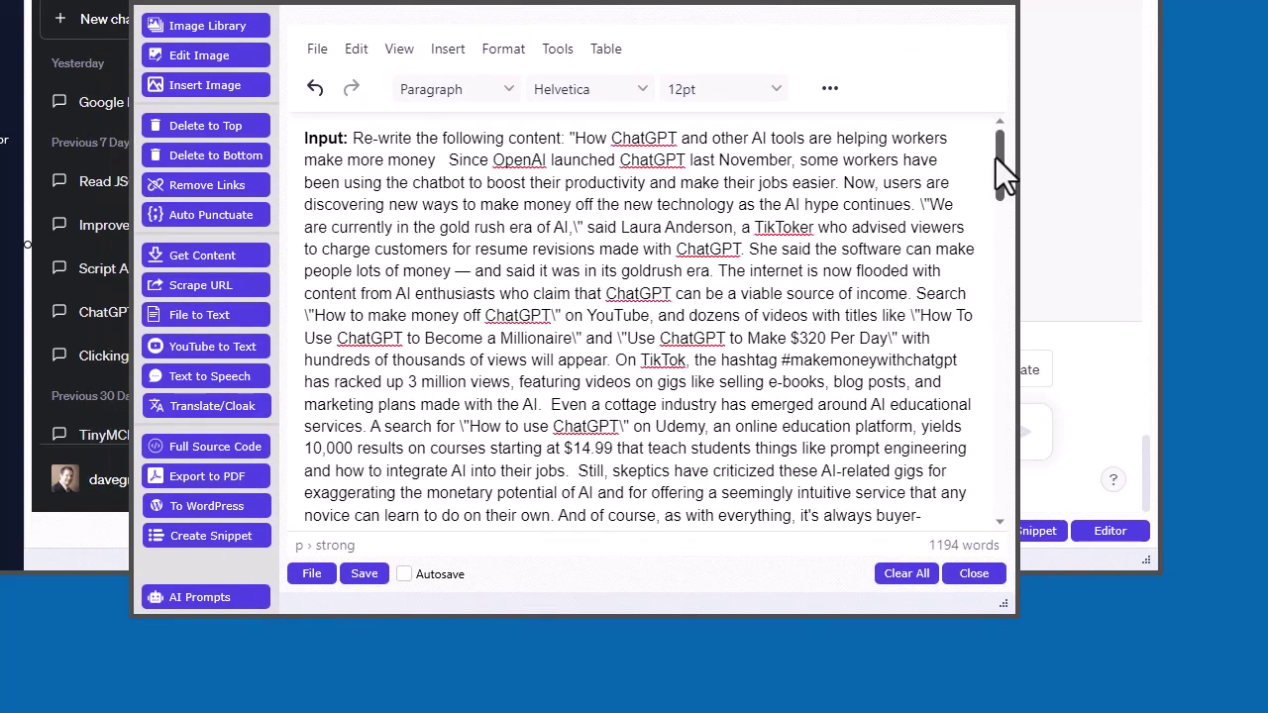
Review the extracted input prompt and ChatGPT's rewritten article in the script editor, and leave the editor
left_click_drag(996, 157, 997, 328)
scroll(514, 396, "down", 5)
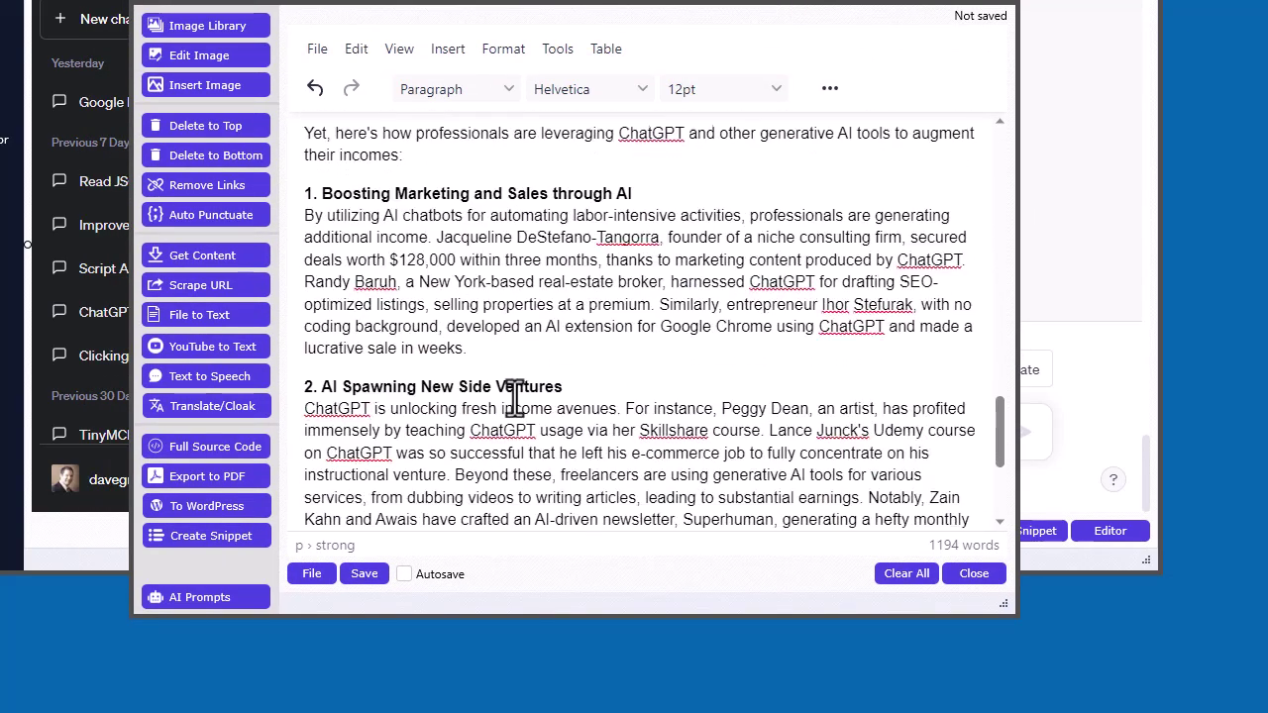
scroll(513, 396, "down", 3)
scroll(637, 376, "up", 8)
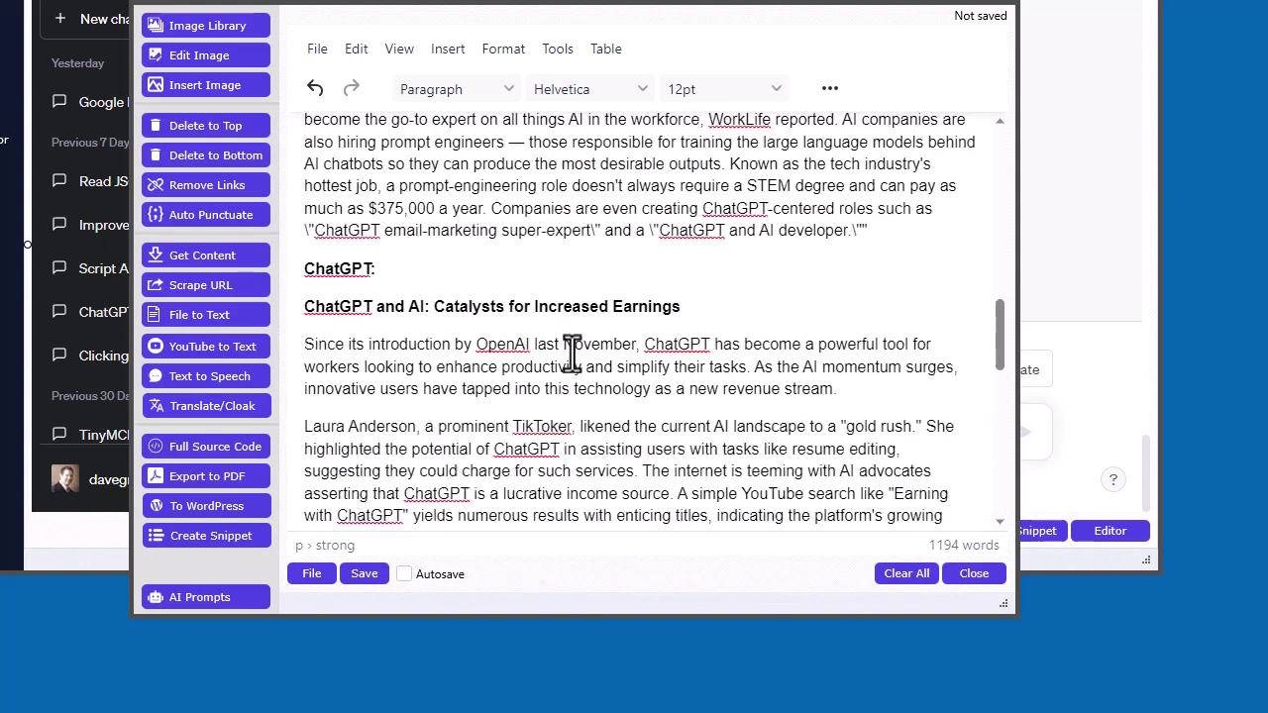
scroll(573, 352, "up", 1)
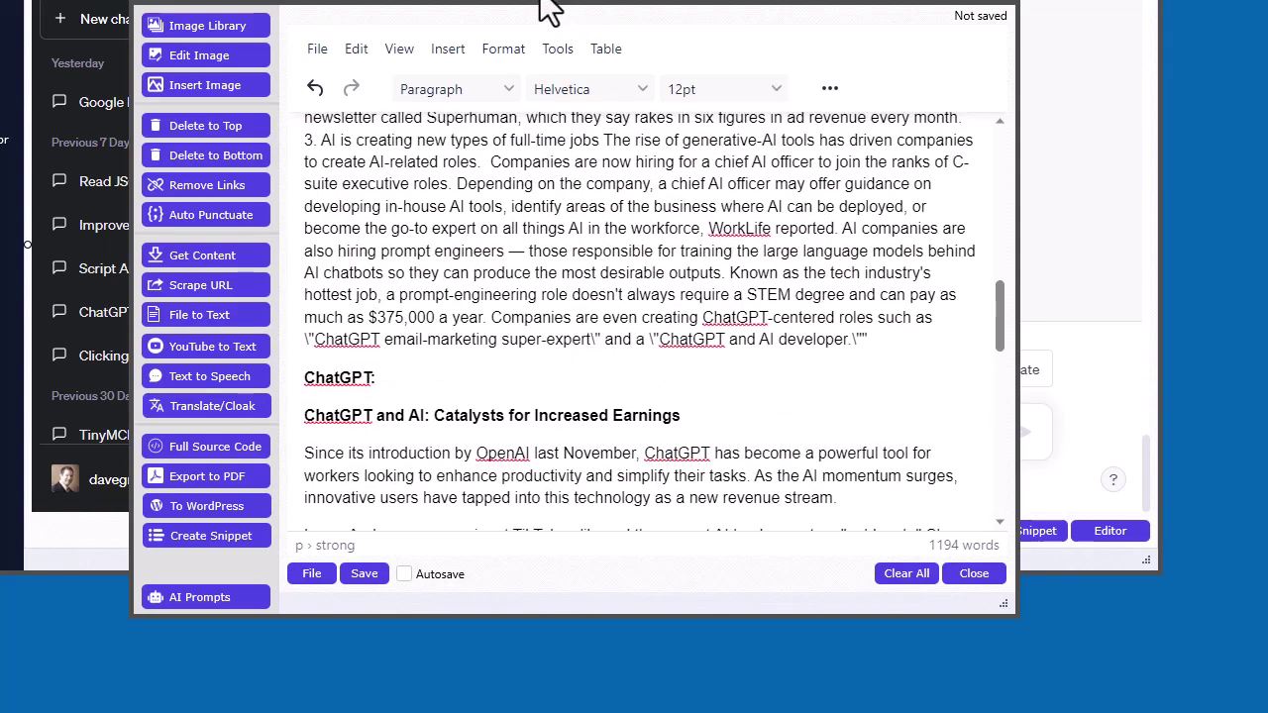
left_click_drag(550, 10, 584, 49)
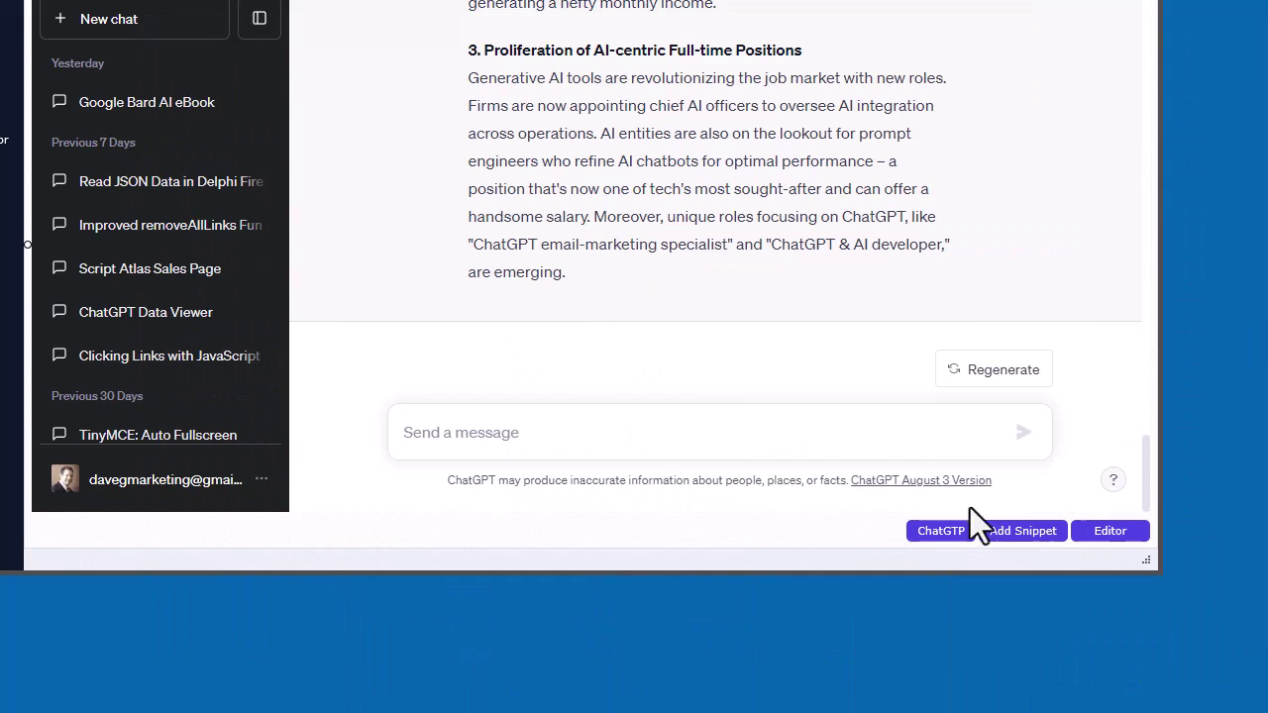
Save the chat content as the HTML file AI Boosting Income Opportunities.html in the Script Atlas folder
left_click(934, 530)
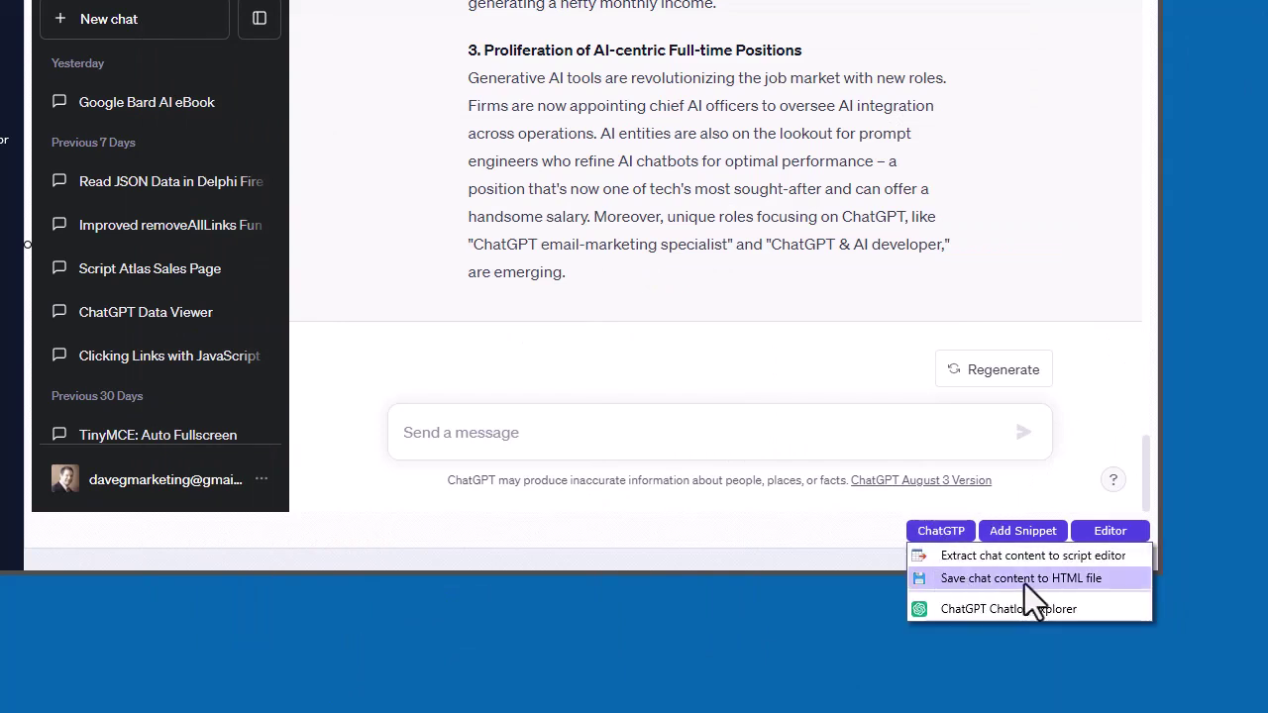
left_click(993, 579)
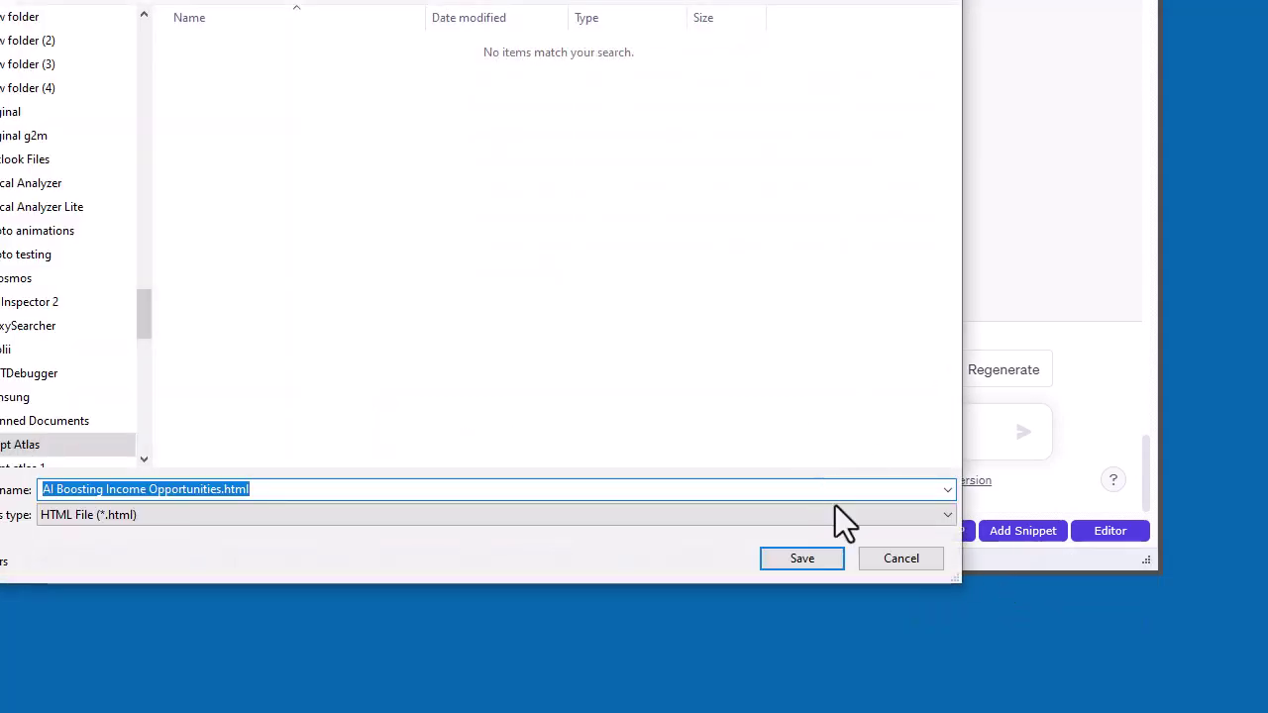
key("Return")
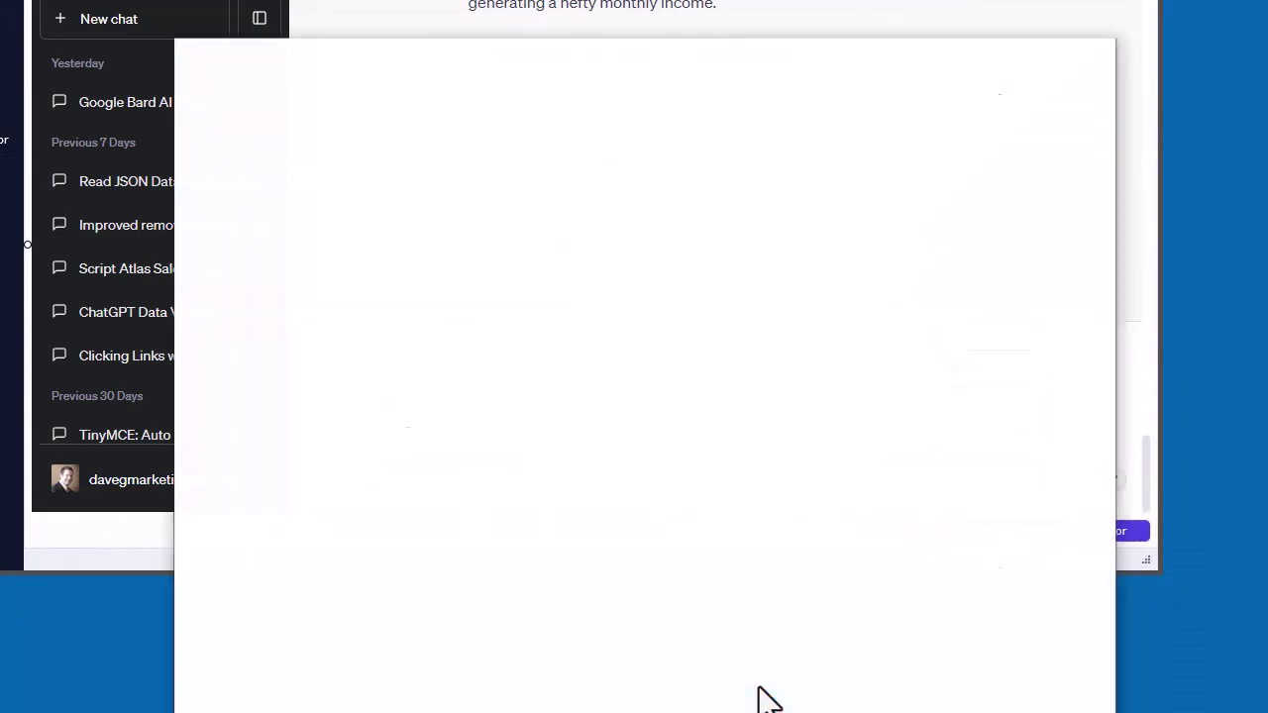
Examine the saved HTML page from the prompt to the end of the reply, then close its tab and minimize the browser
left_click_drag(750, 67, 683, 27)
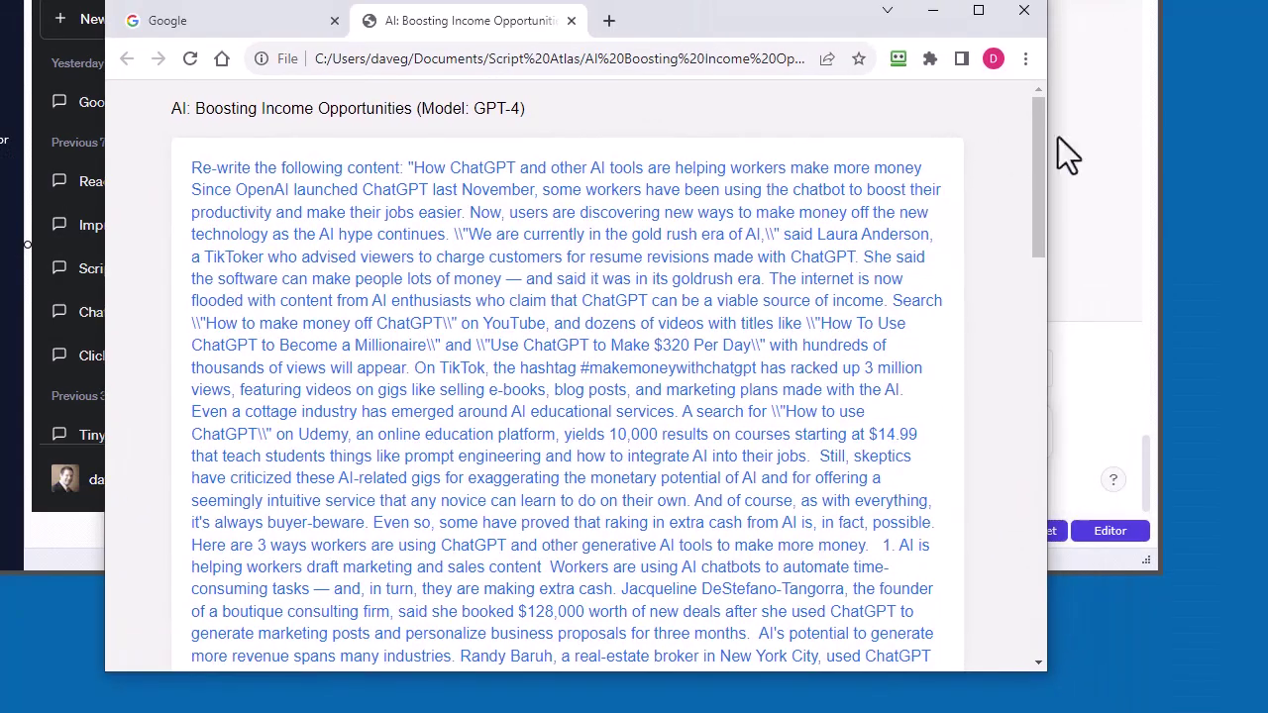
mouse_move(1040, 126)
left_mouse_down()
mouse_move(1021, 525)
mouse_move(1023, 124)
left_mouse_up()
left_click_drag(258, 168, 473, 300)
left_click(536, 329)
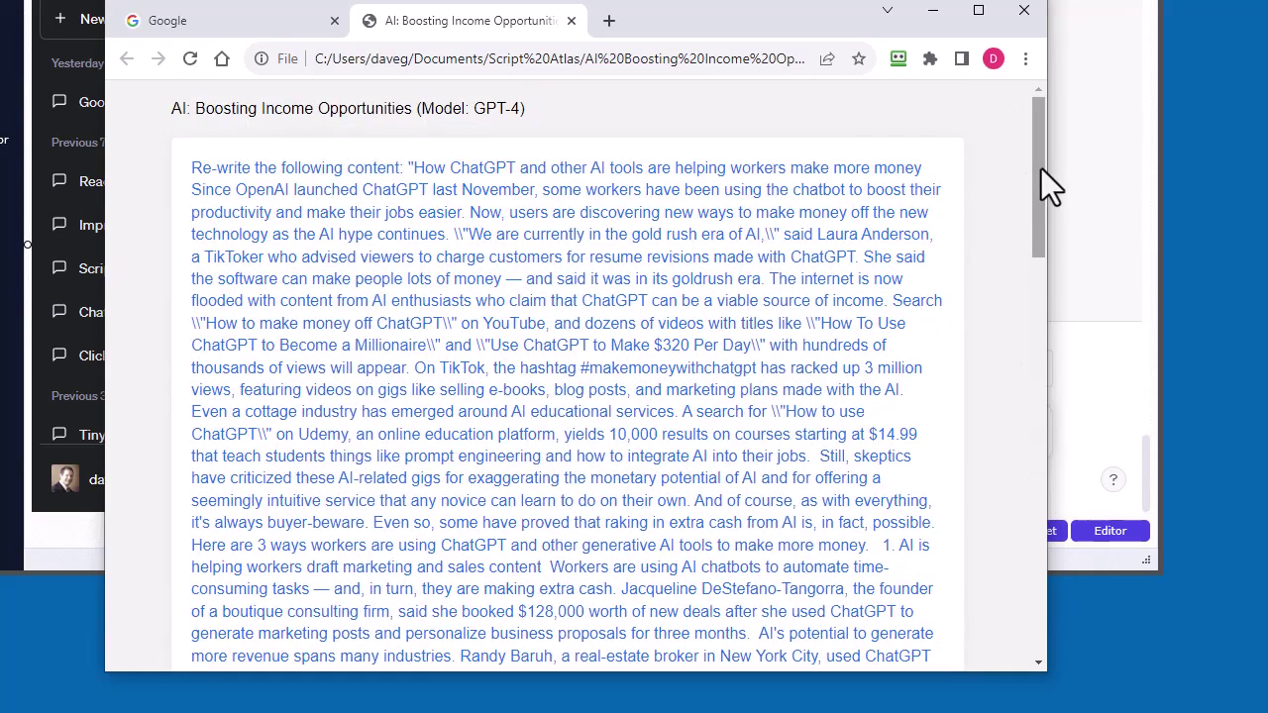
left_click_drag(1041, 168, 1040, 442)
left_click_drag(276, 212, 453, 382)
left_click(643, 466)
scroll(643, 466, "down", 4)
scroll(636, 479, "down", 2)
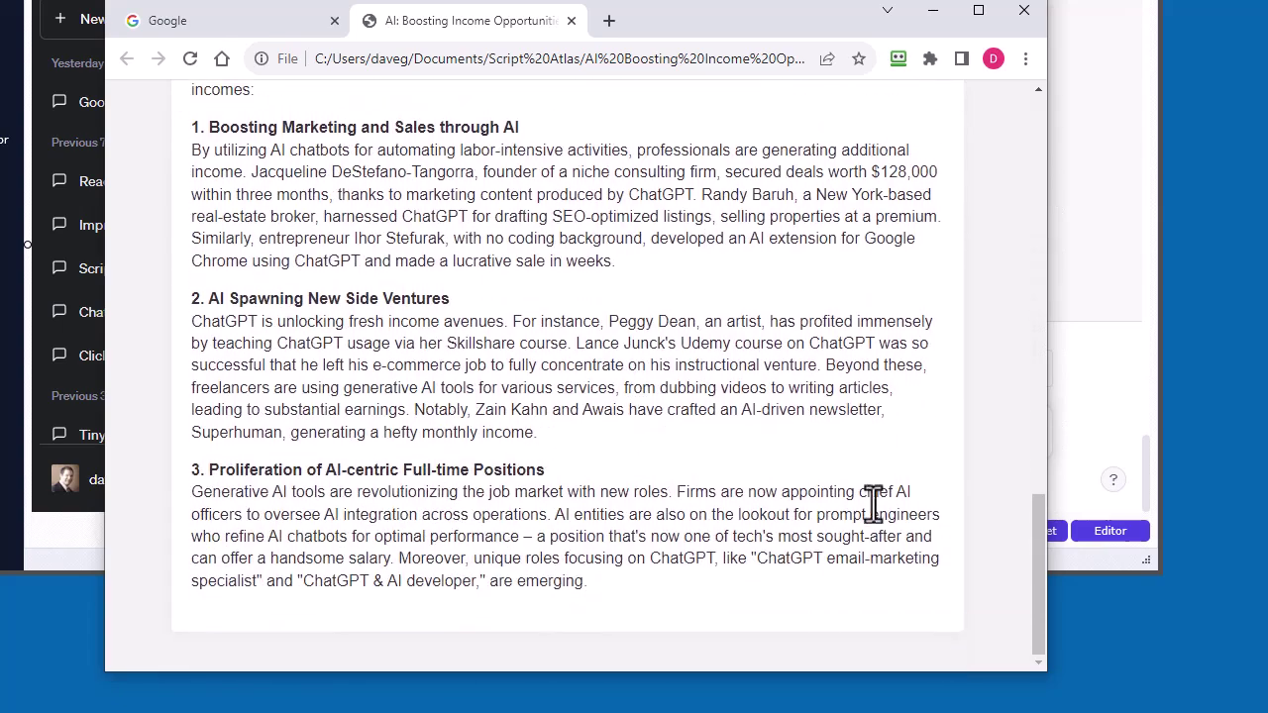
left_click_drag(1040, 624, 1052, 211)
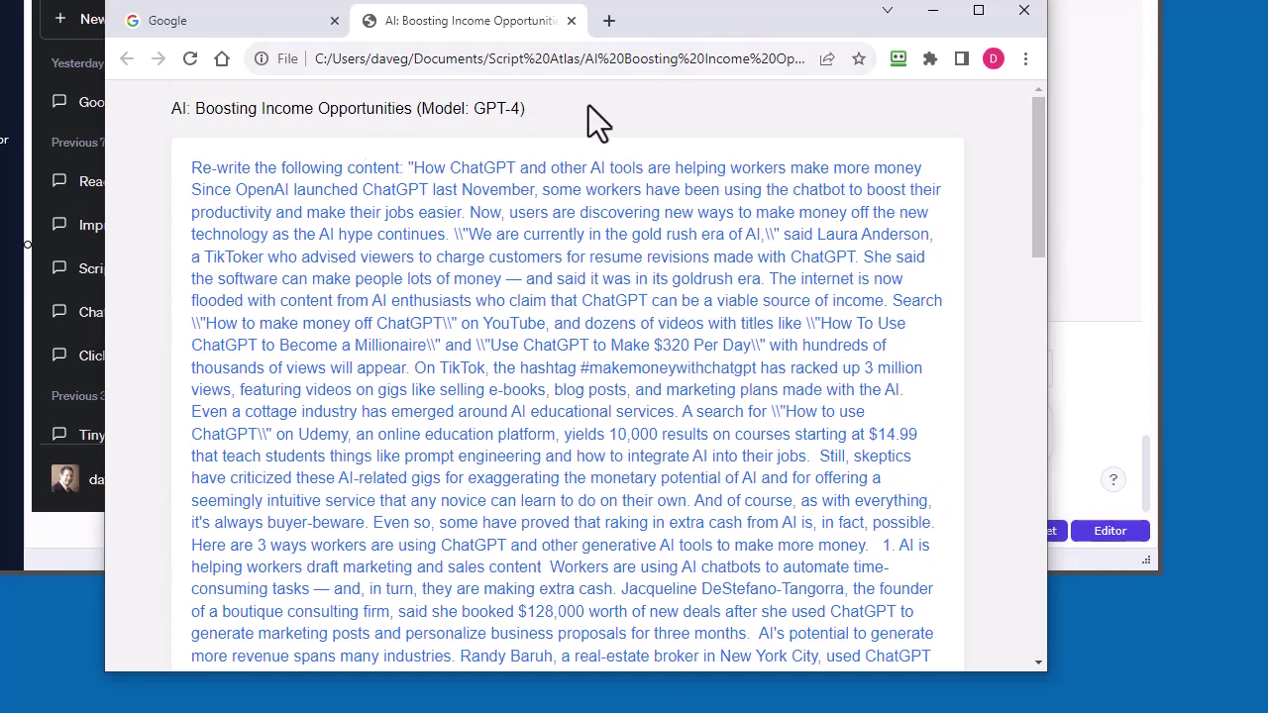
left_click(570, 21)
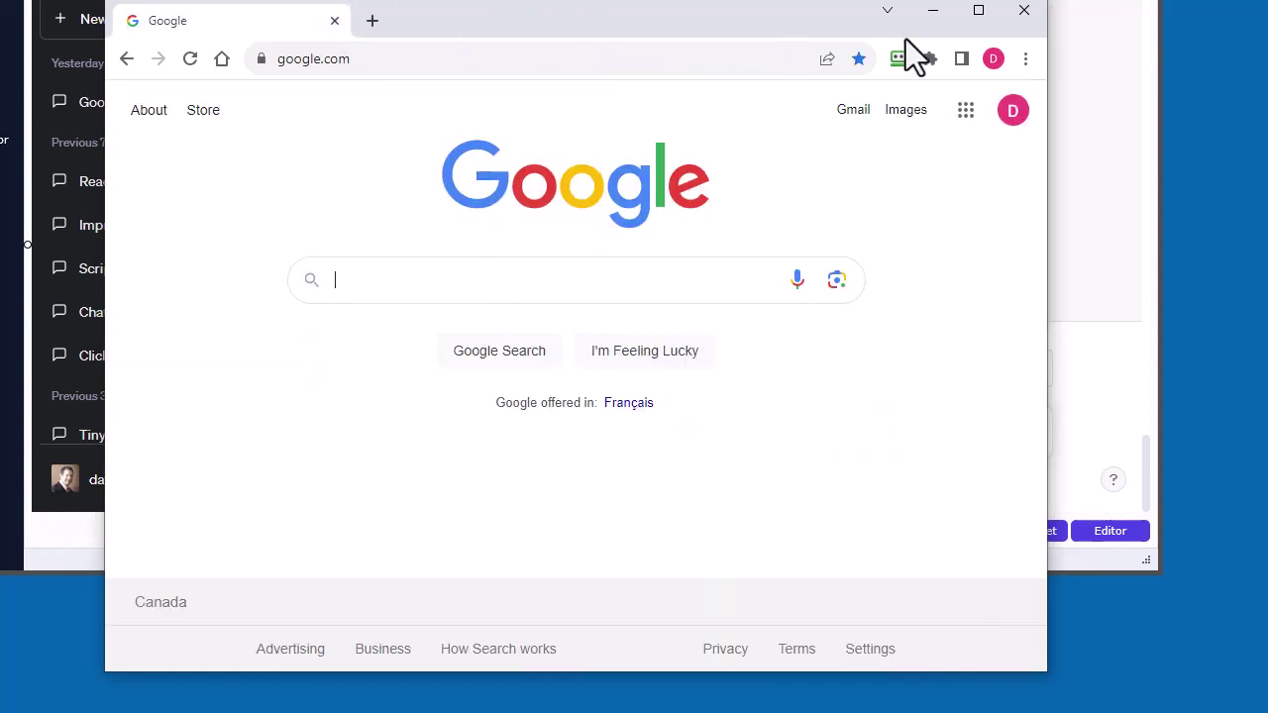
left_click(933, 10)
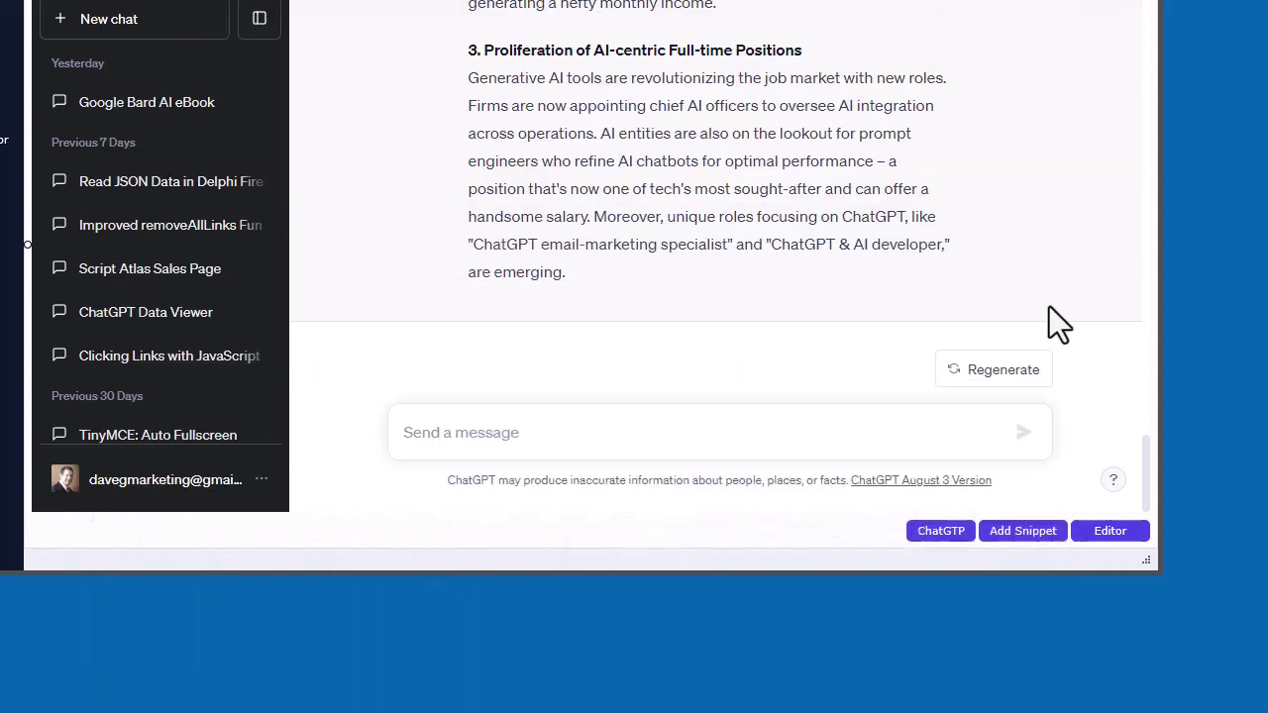
Open the ChatGPT Chatlog Explorer, look over its conversation search and date range options, and close it
left_click(948, 535)
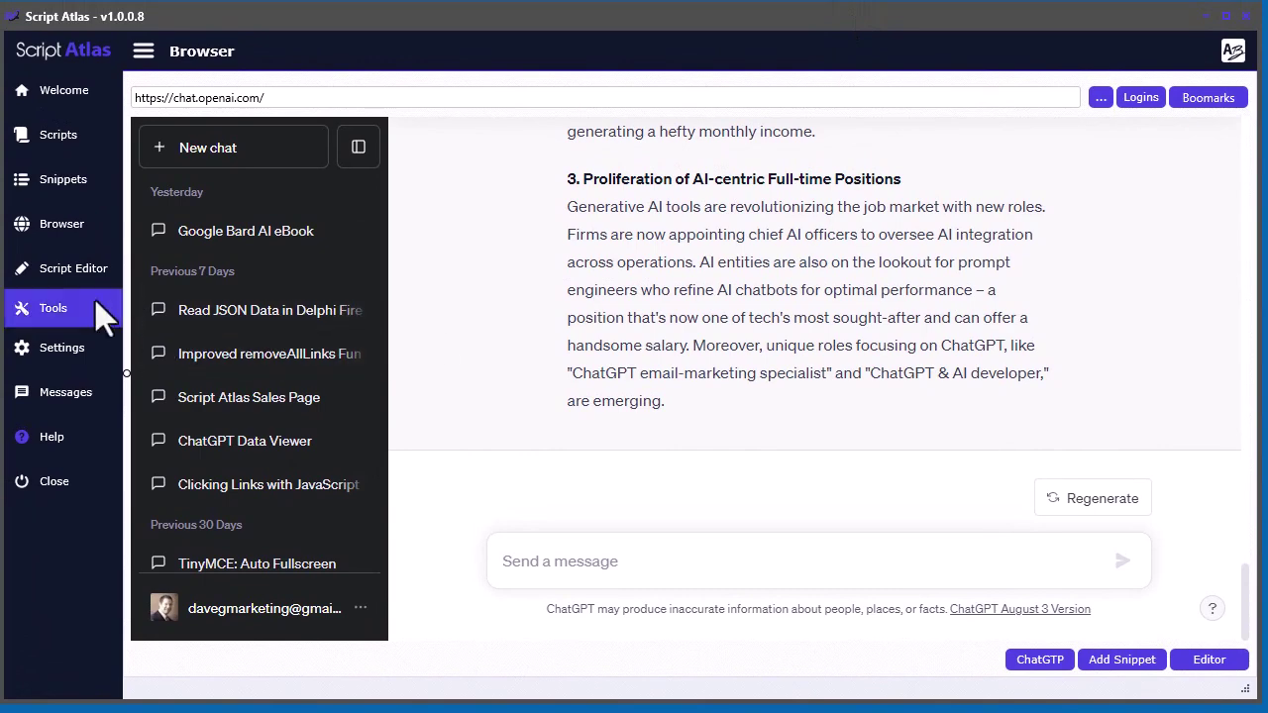
left_click(88, 302)
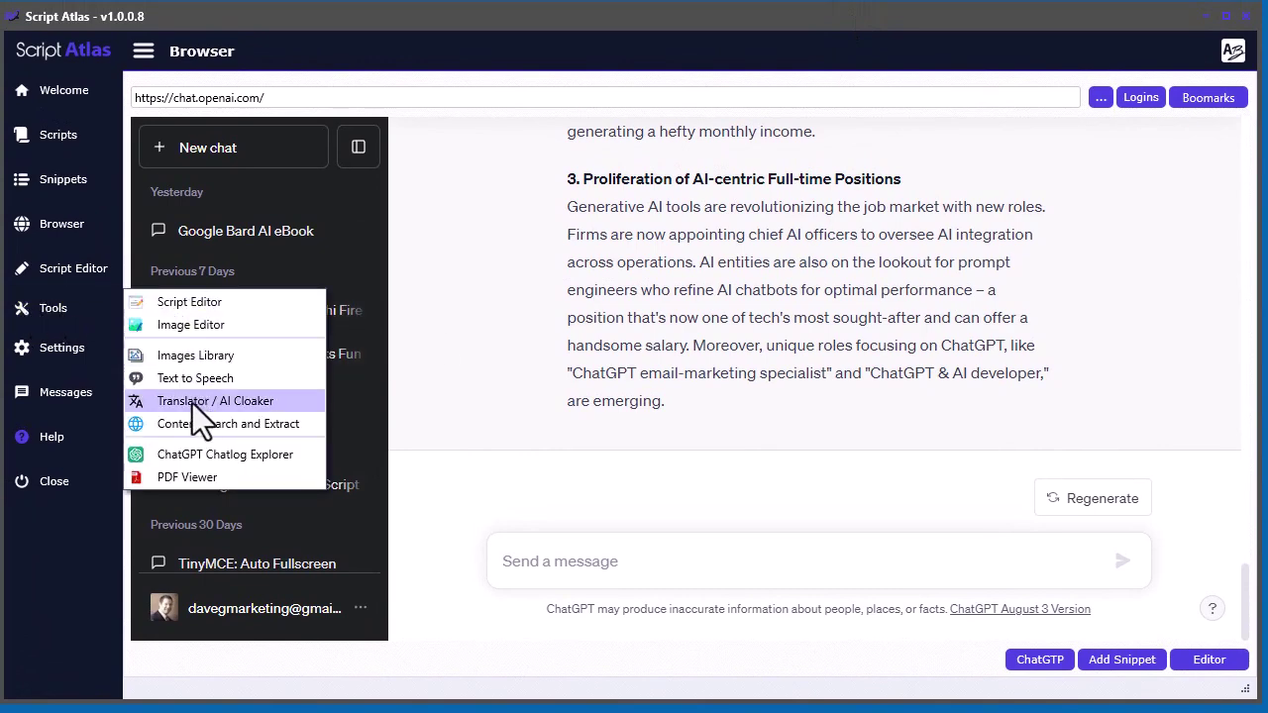
left_click(226, 454)
left_click_drag(709, 50, 710, 65)
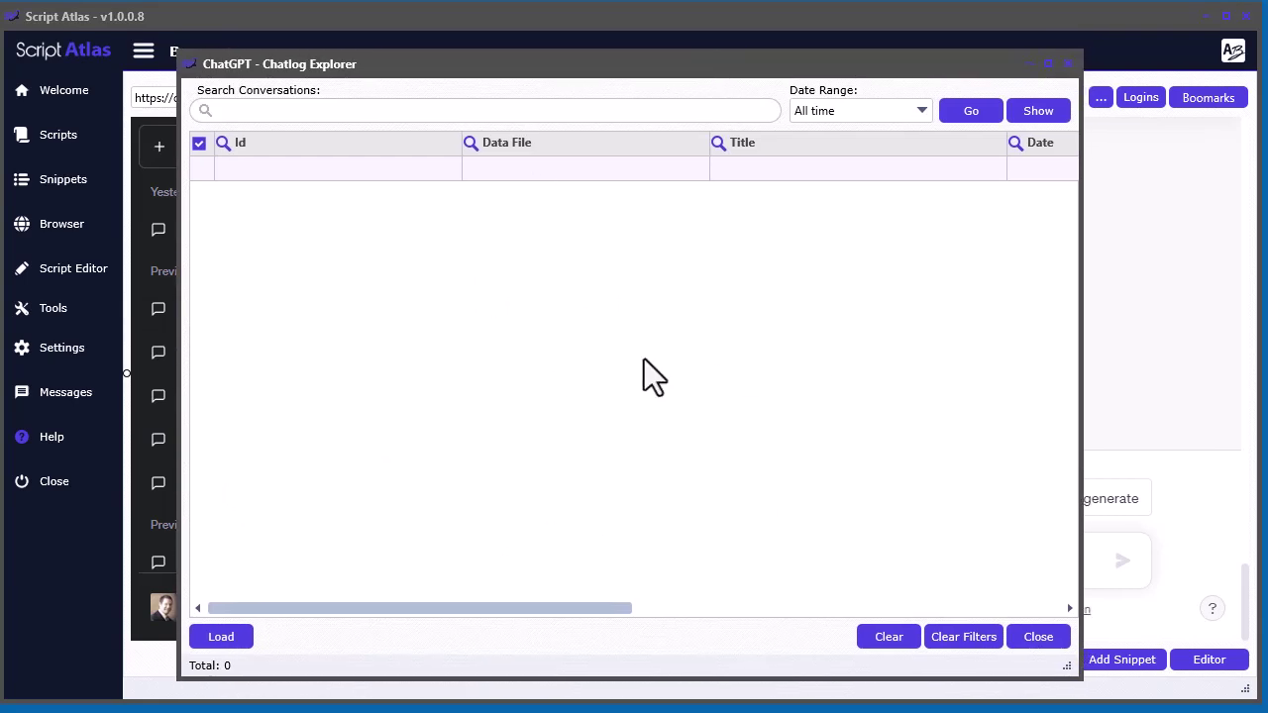
left_click_drag(574, 71, 705, 69)
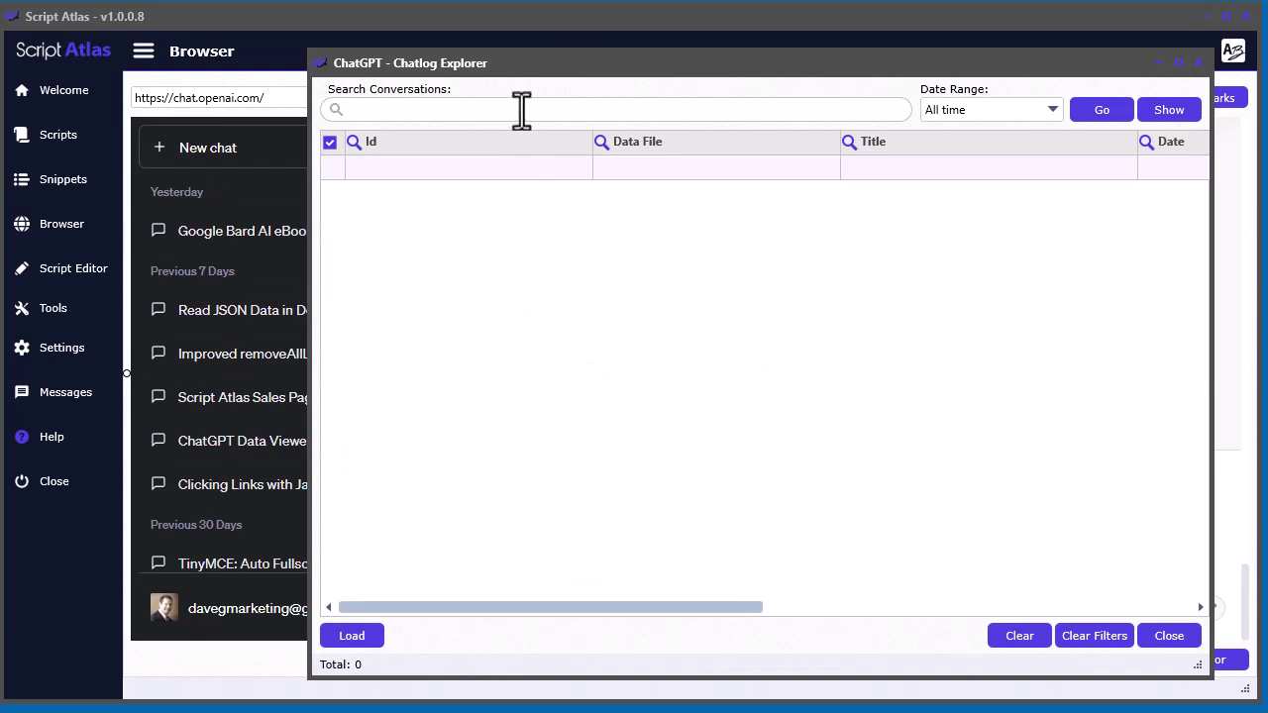
left_click_drag(695, 68, 580, 63)
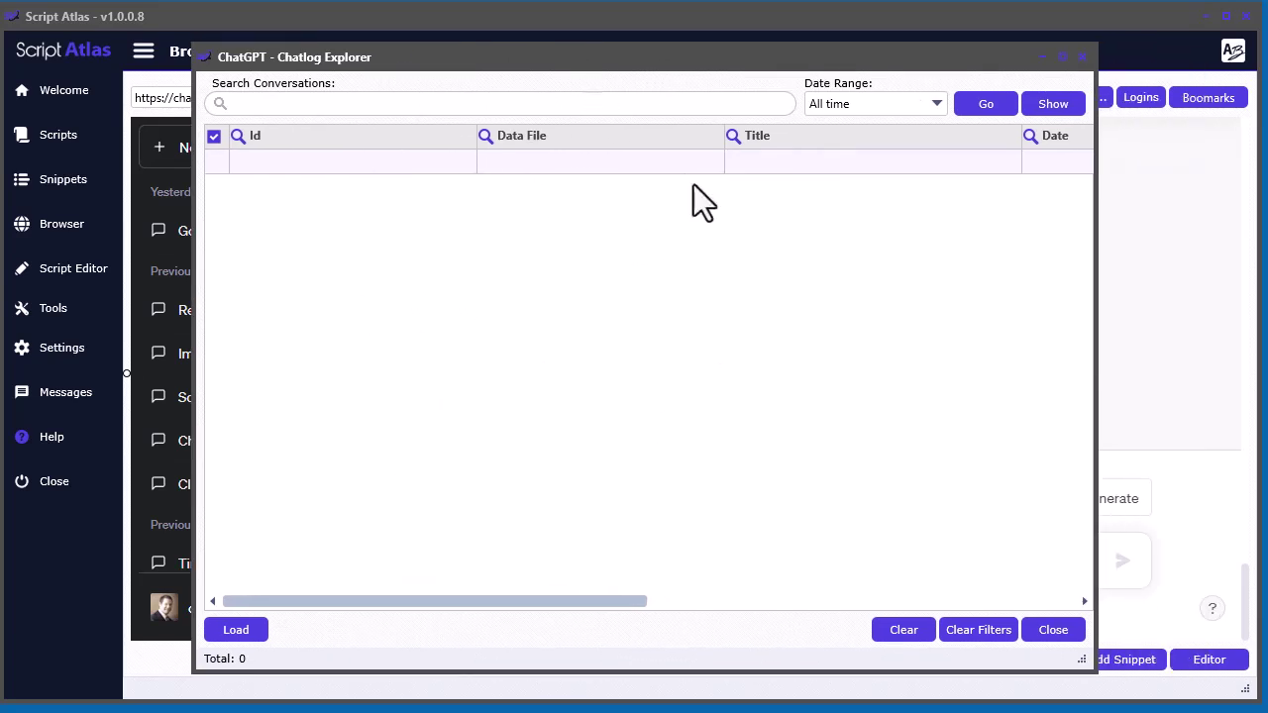
left_click(1053, 632)
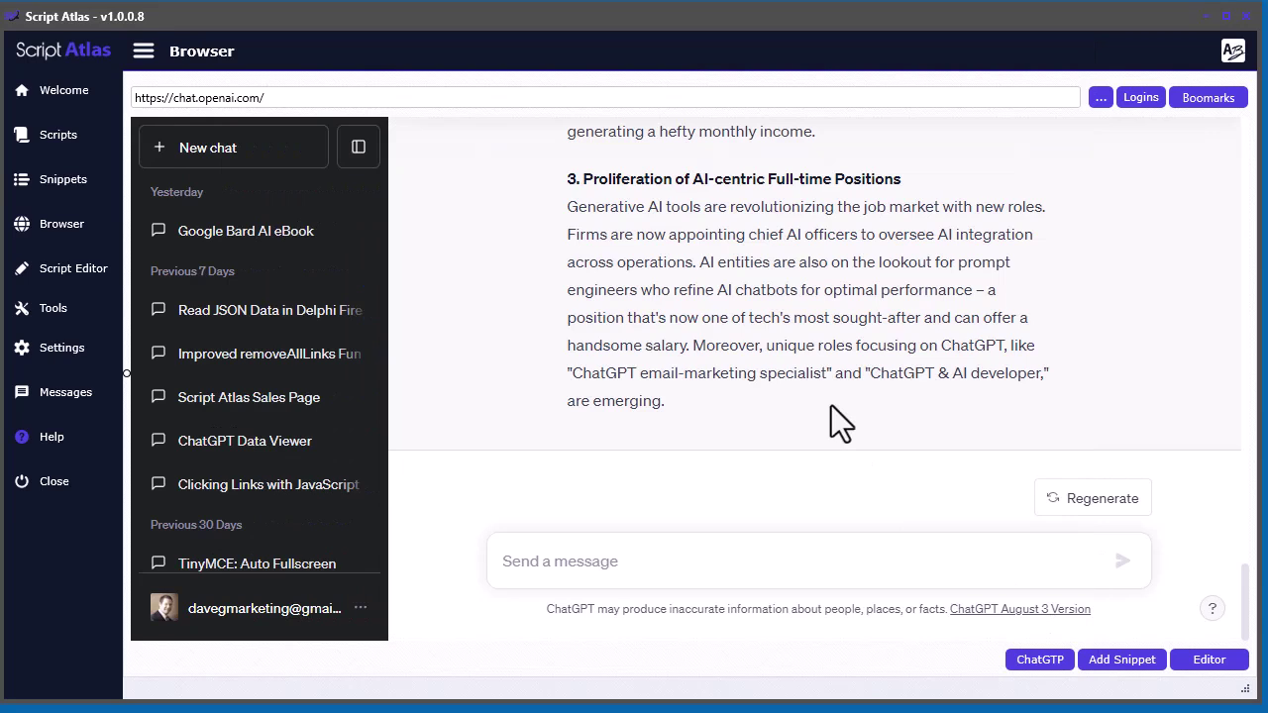
Request and confirm an export of all ChatGPT account data from the data controls, then close the settings
left_click(363, 610)
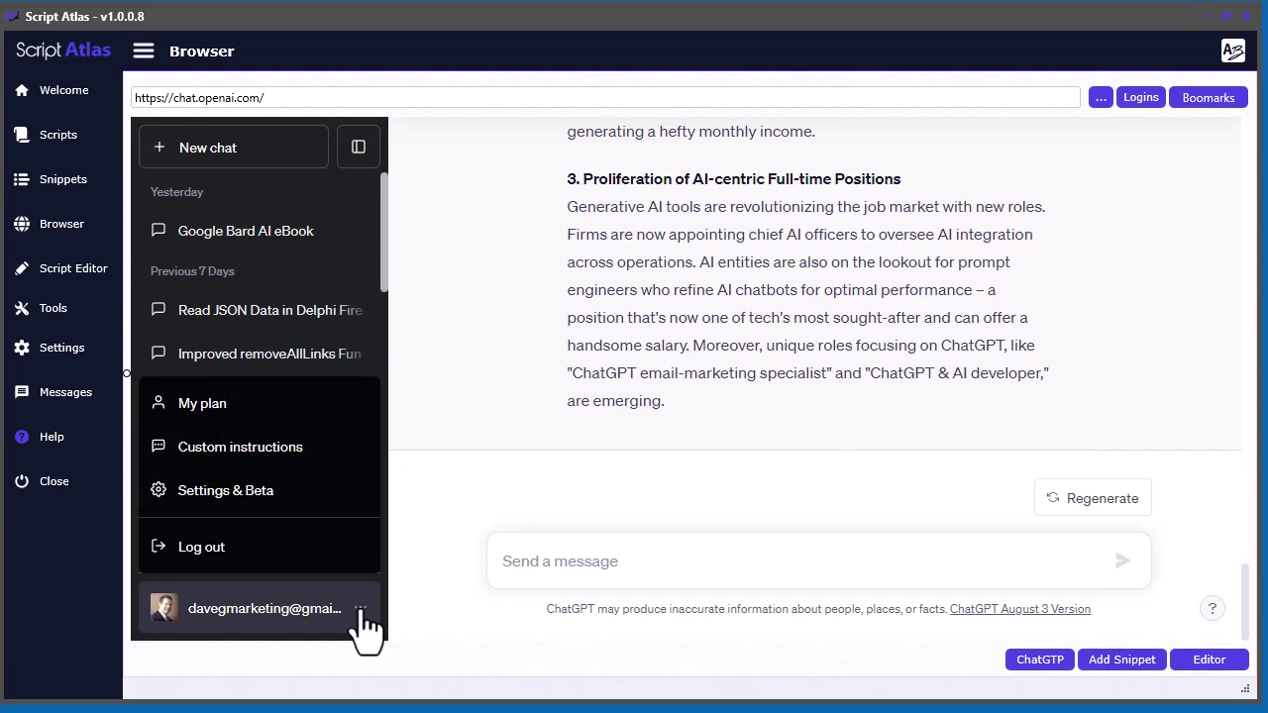
left_click(226, 495)
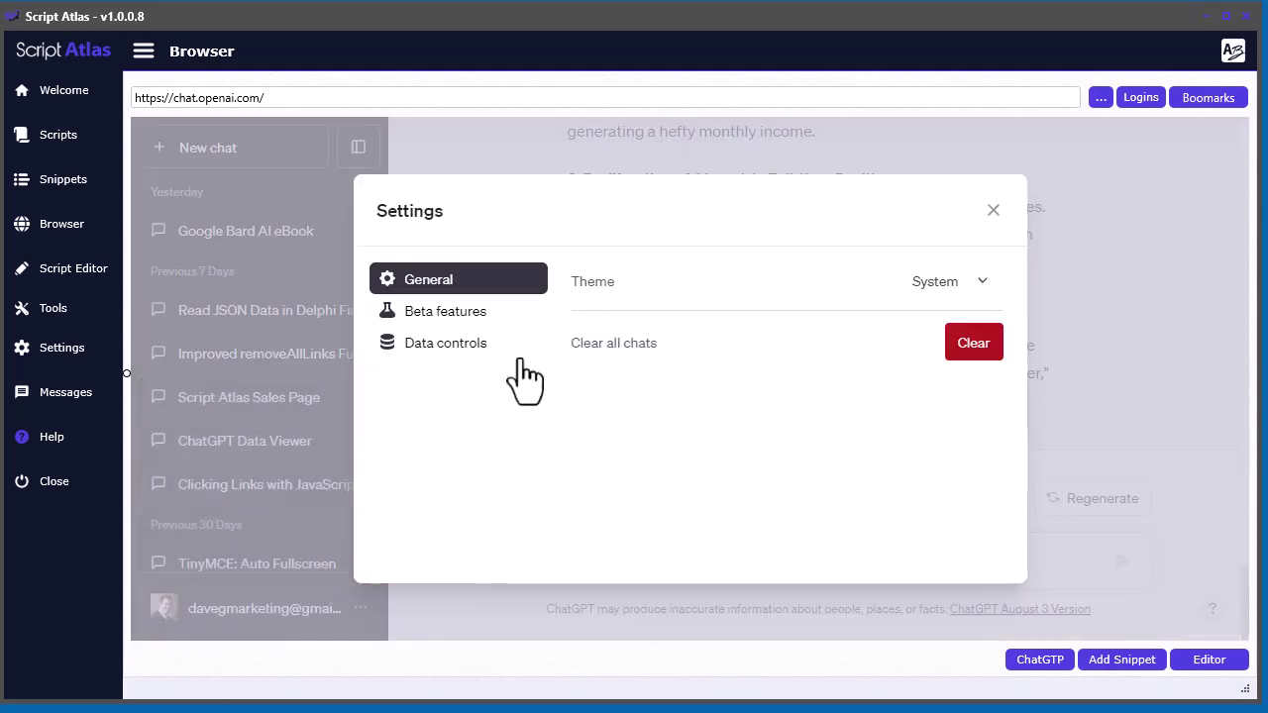
left_click(420, 345)
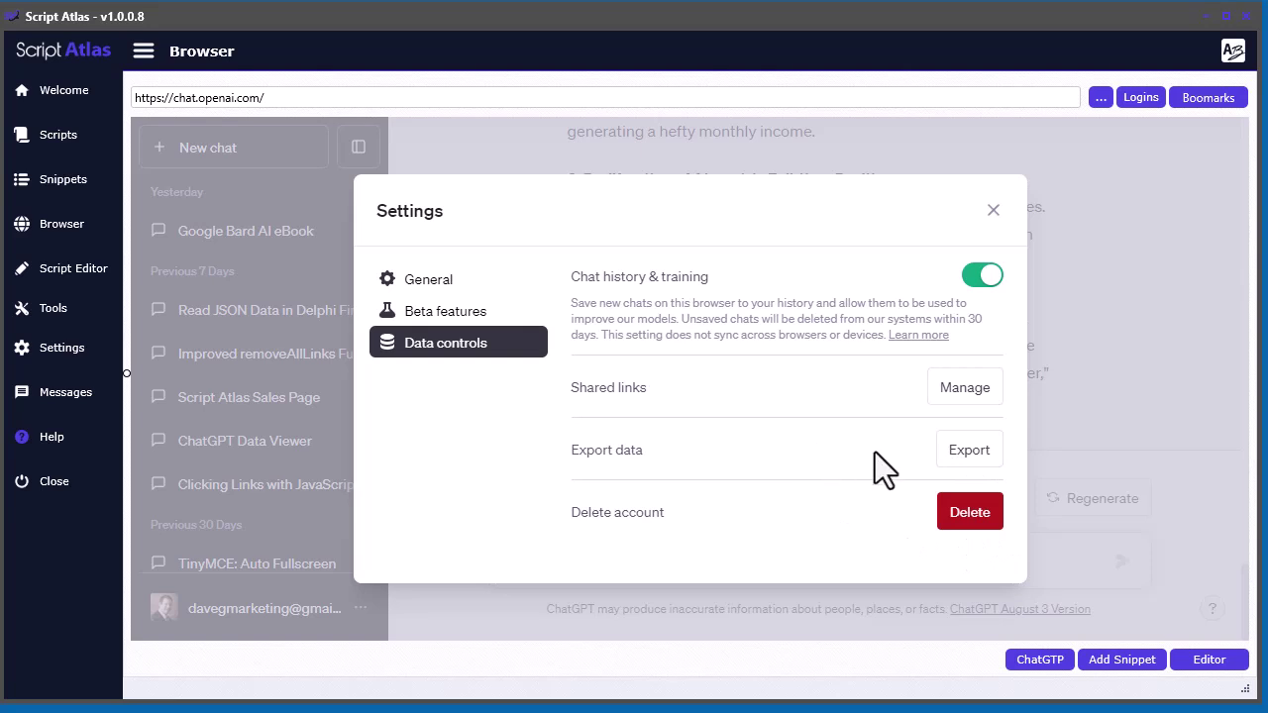
left_click(966, 452)
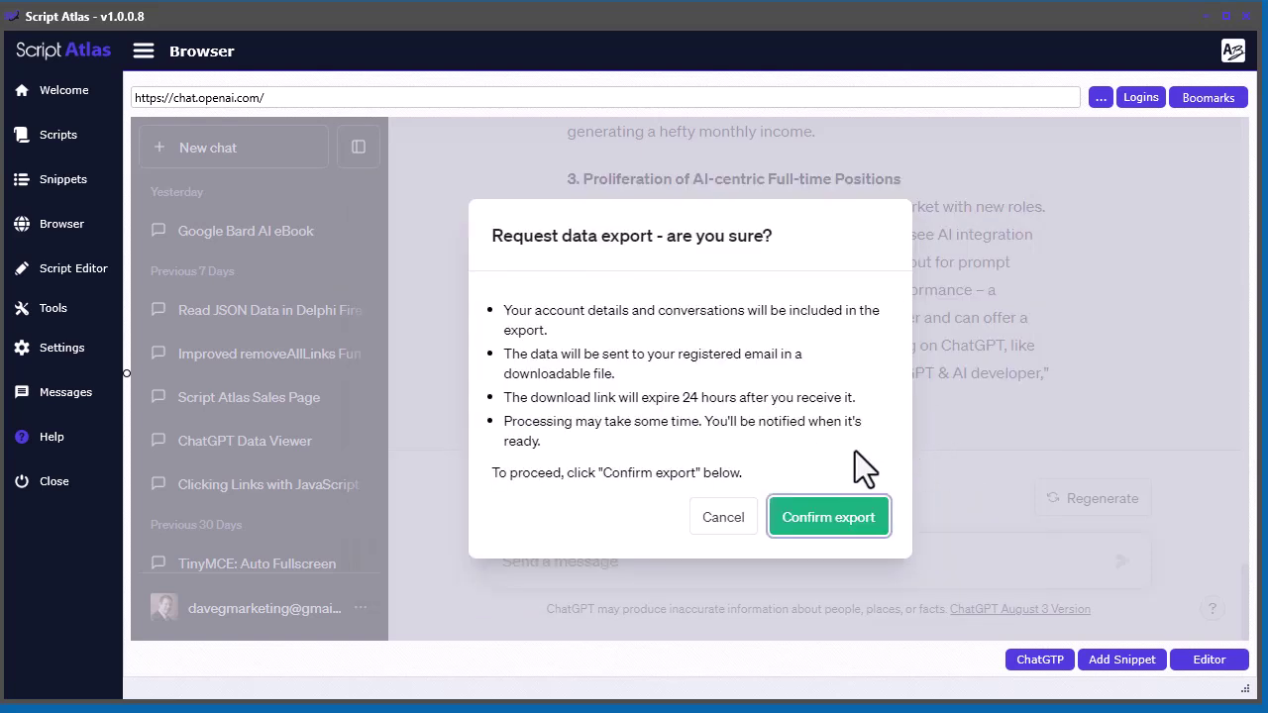
left_click(835, 530)
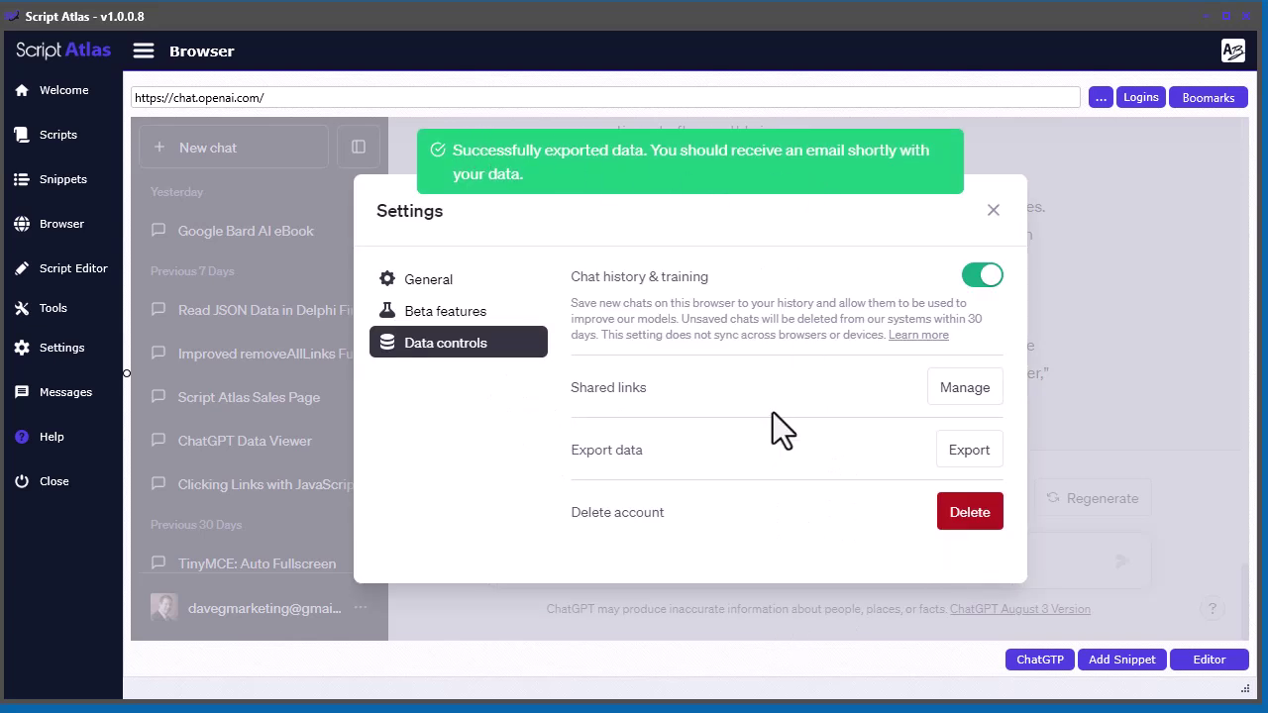
left_click(994, 212)
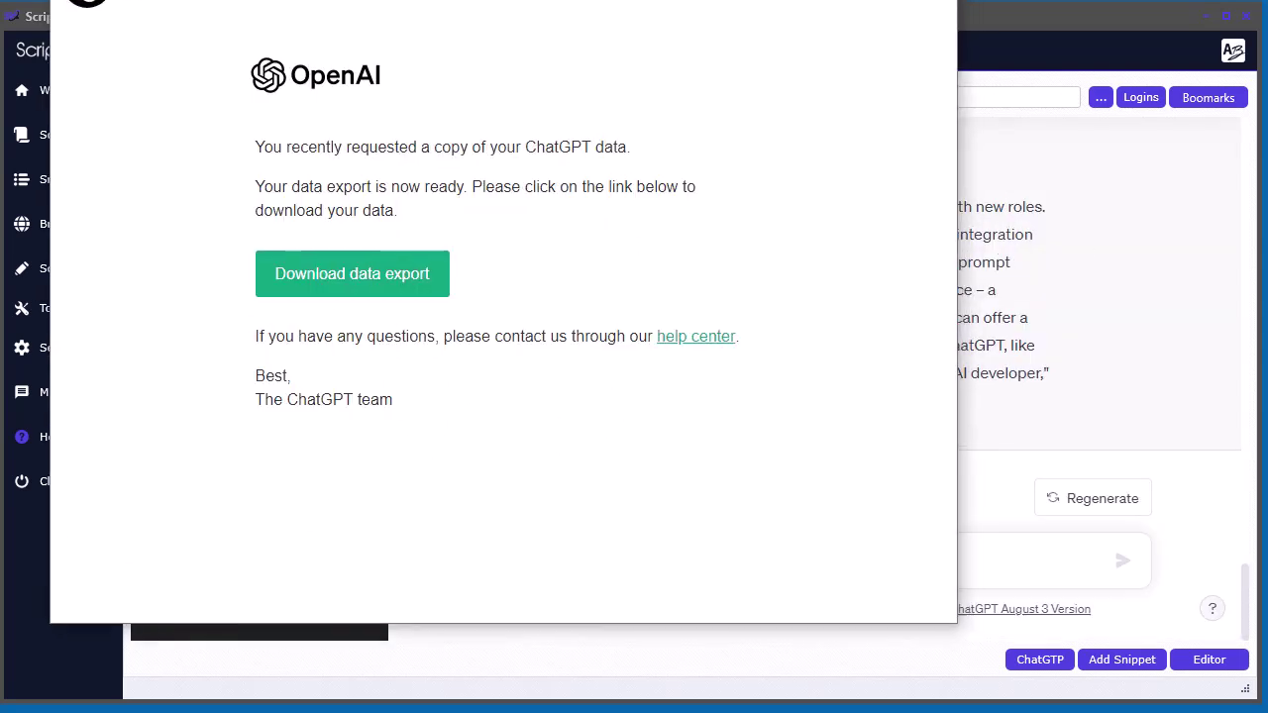
Download the data export from the OpenAI email as a zip file into Documents > Script Atlas, and minimize the browser
left_click(376, 274)
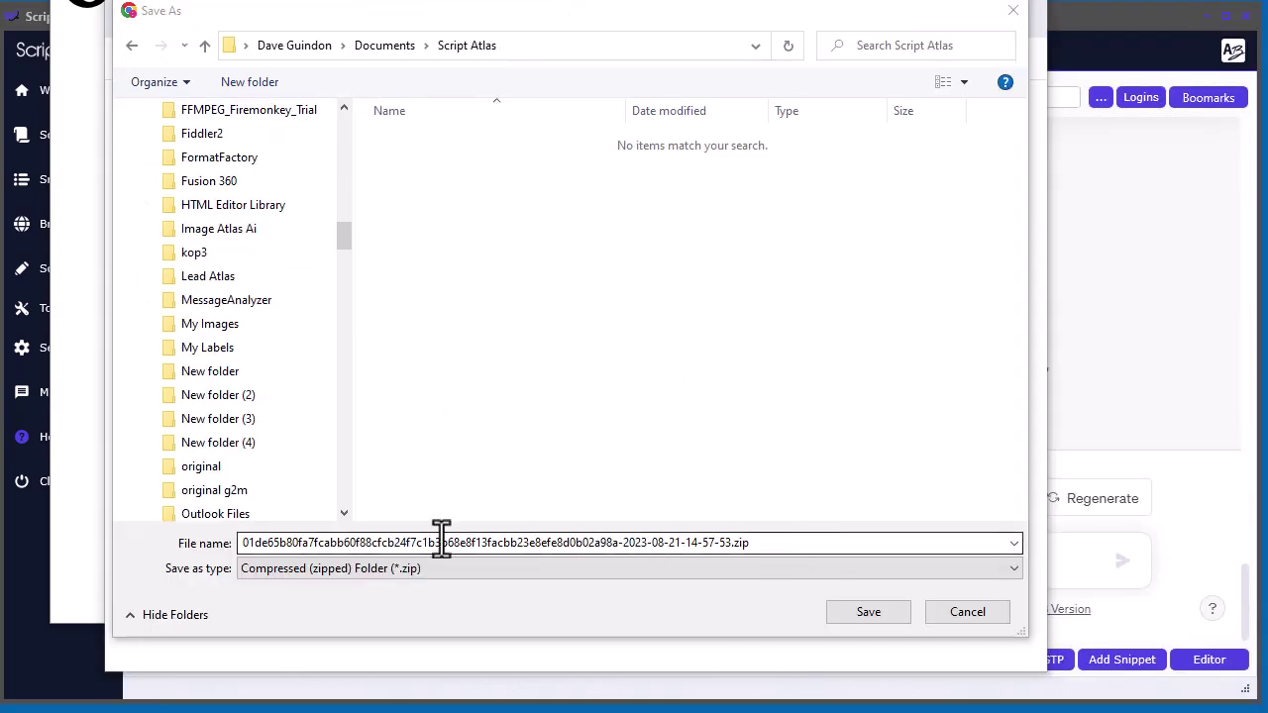
left_click(868, 634)
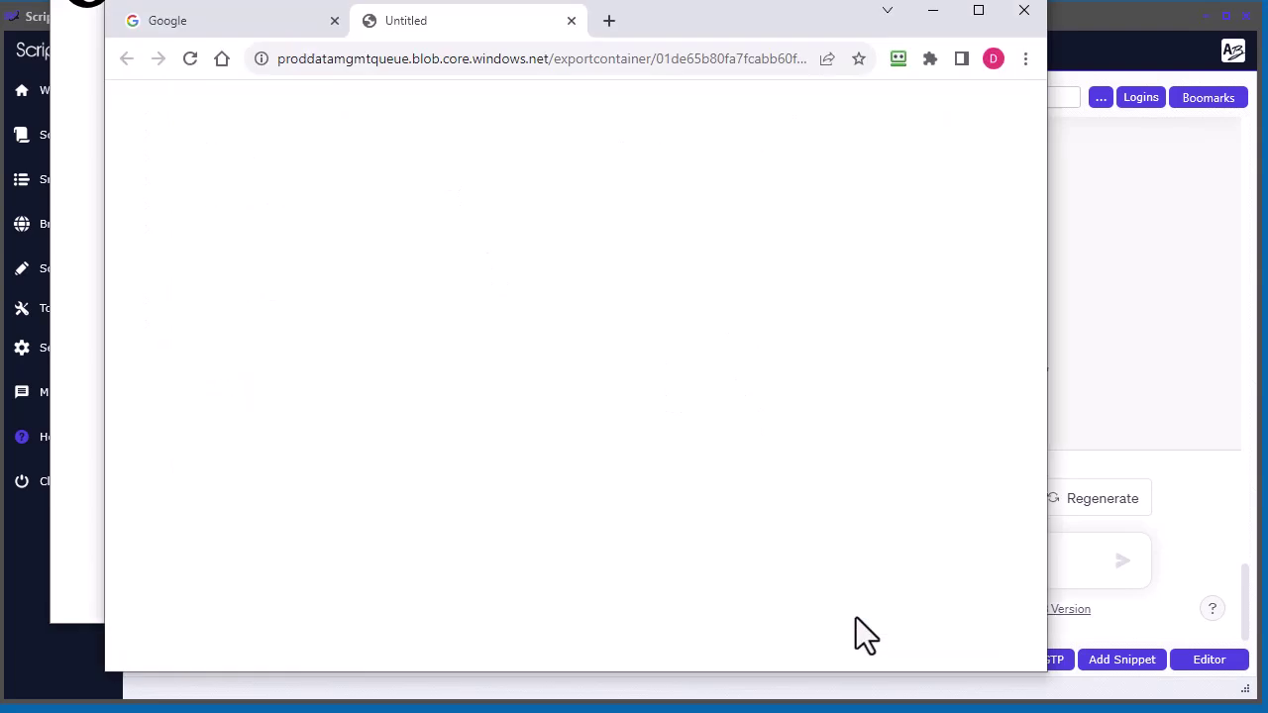
left_click(932, 12)
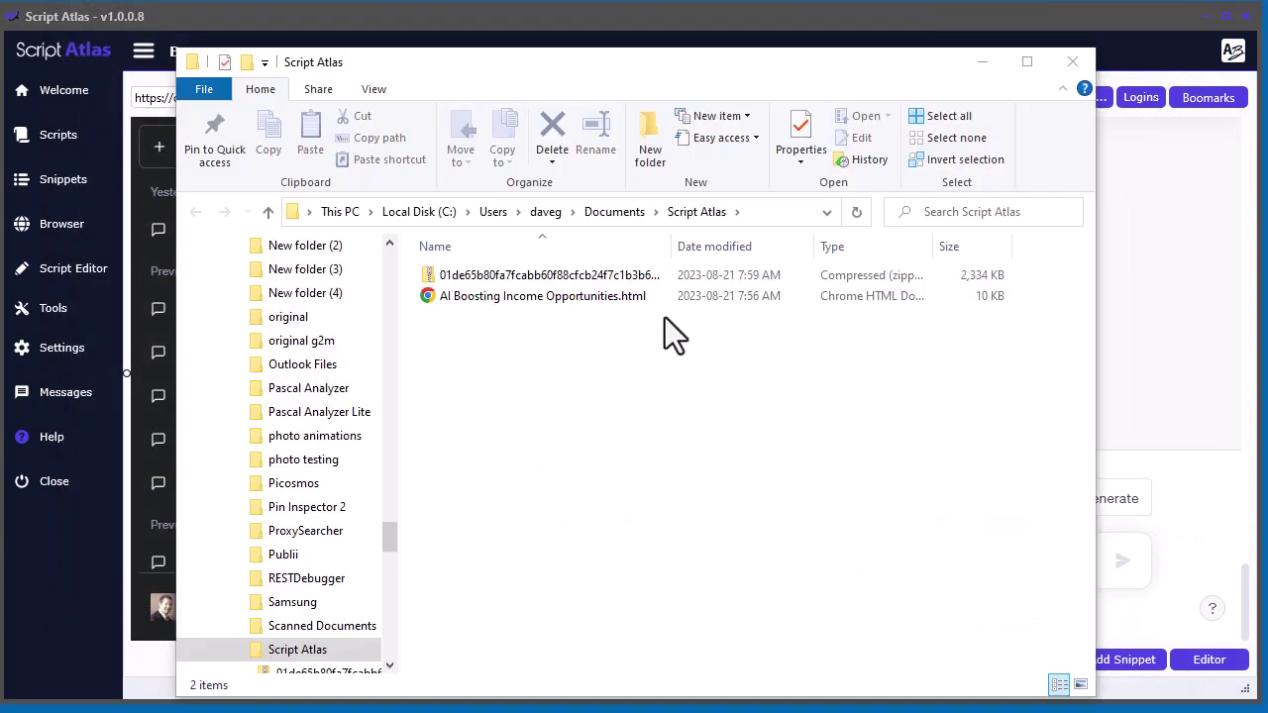
Widen the Name column in the Script Atlas folder and extract the downloaded export zip to its default destination folder
left_click_drag(671, 247, 992, 248)
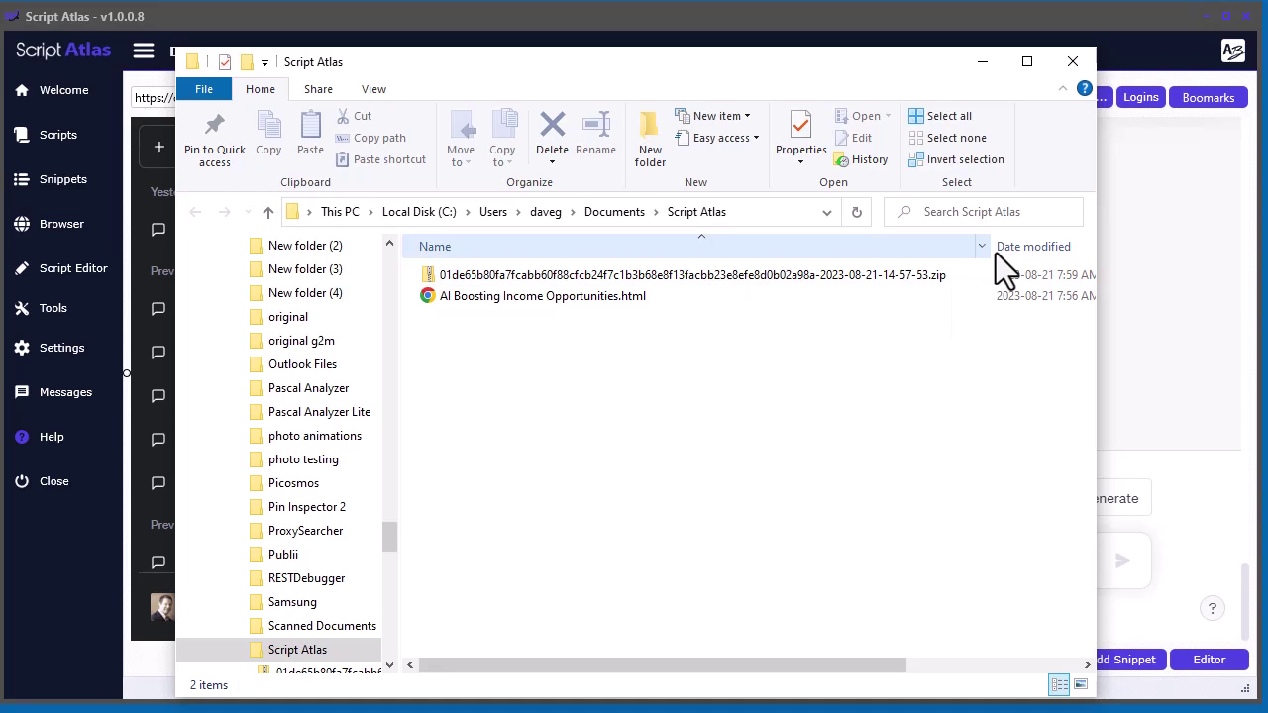
left_click(490, 275)
right_click(489, 277)
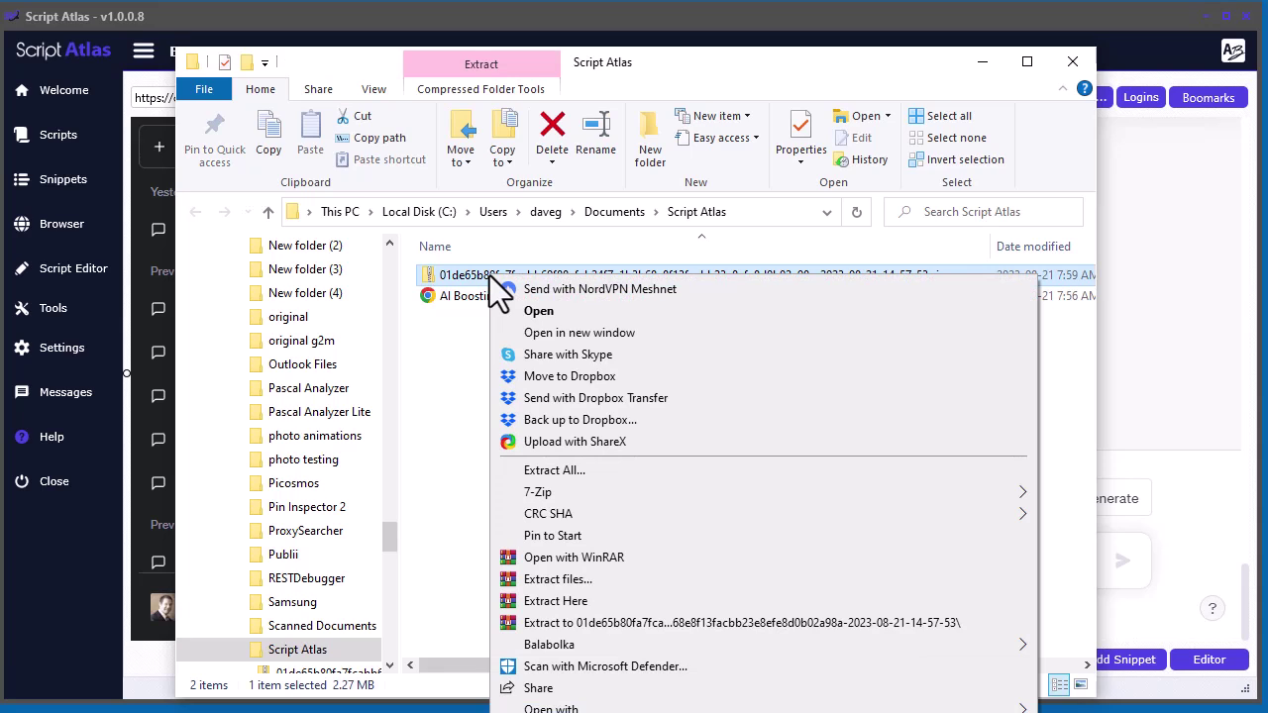
left_click(558, 475)
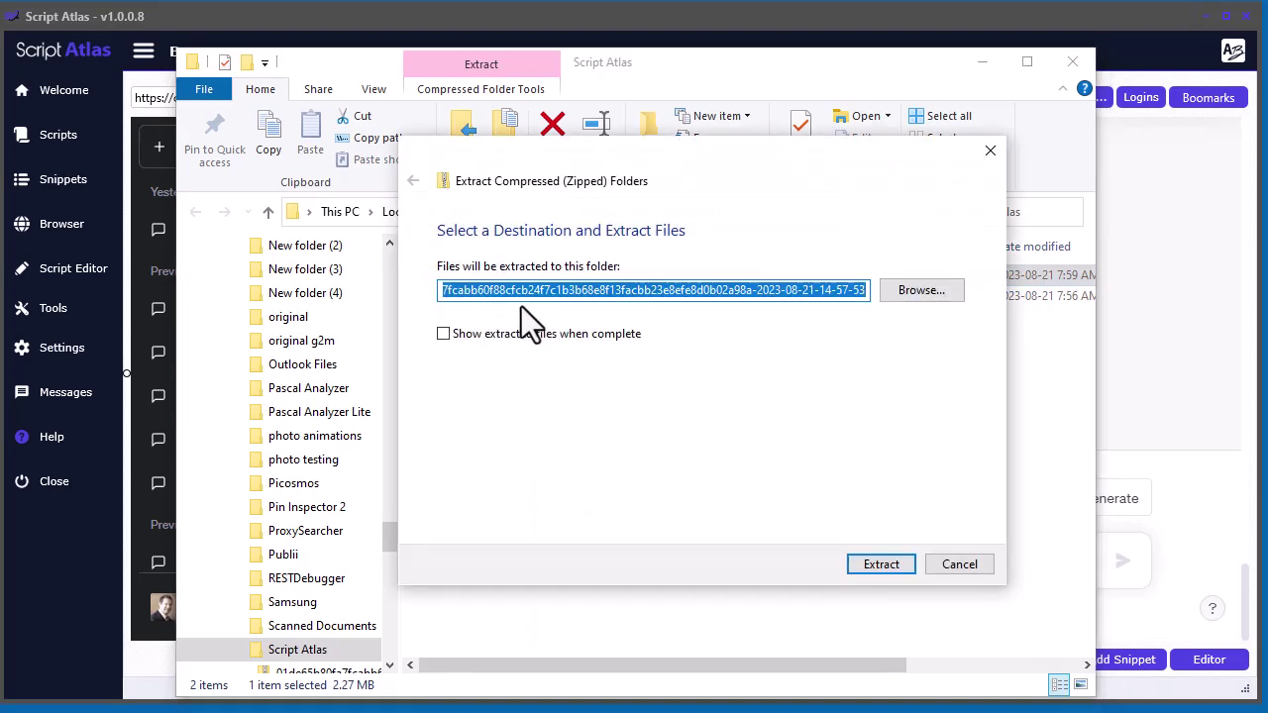
left_click(871, 565)
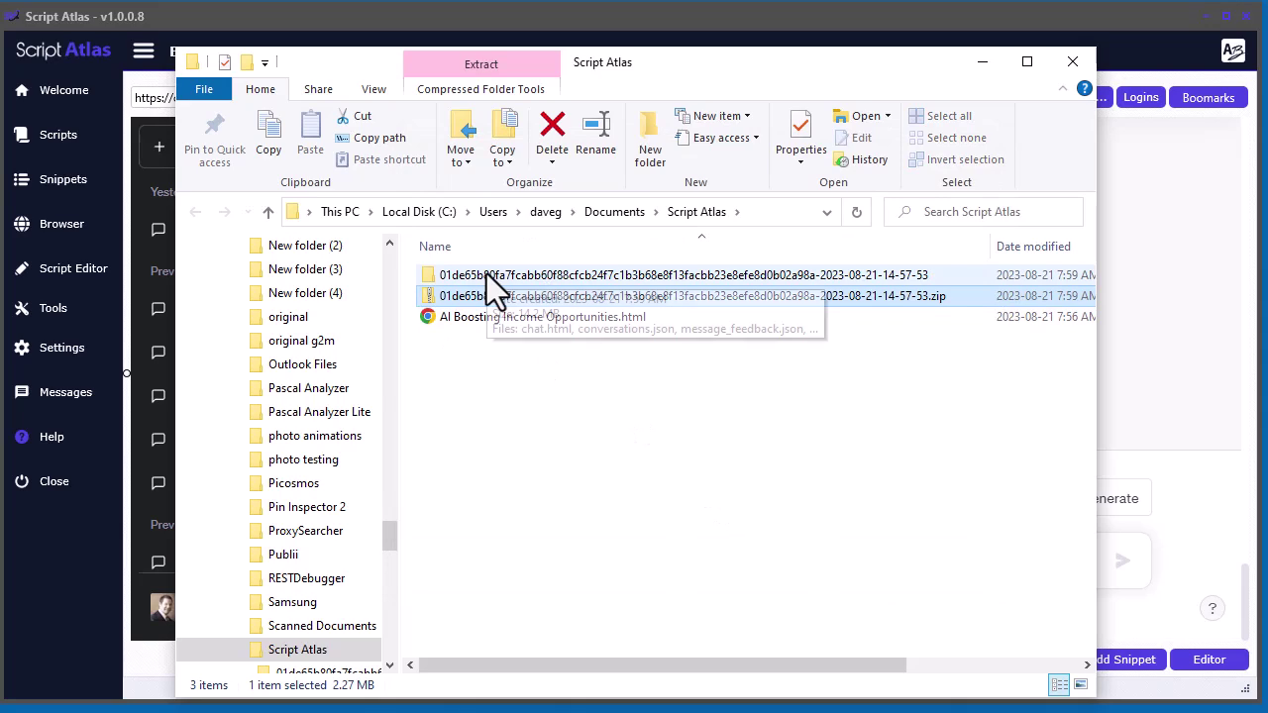
Open the extracted export folder, locate conversations.json, and return to the Script Atlas folder
double_click(527, 278)
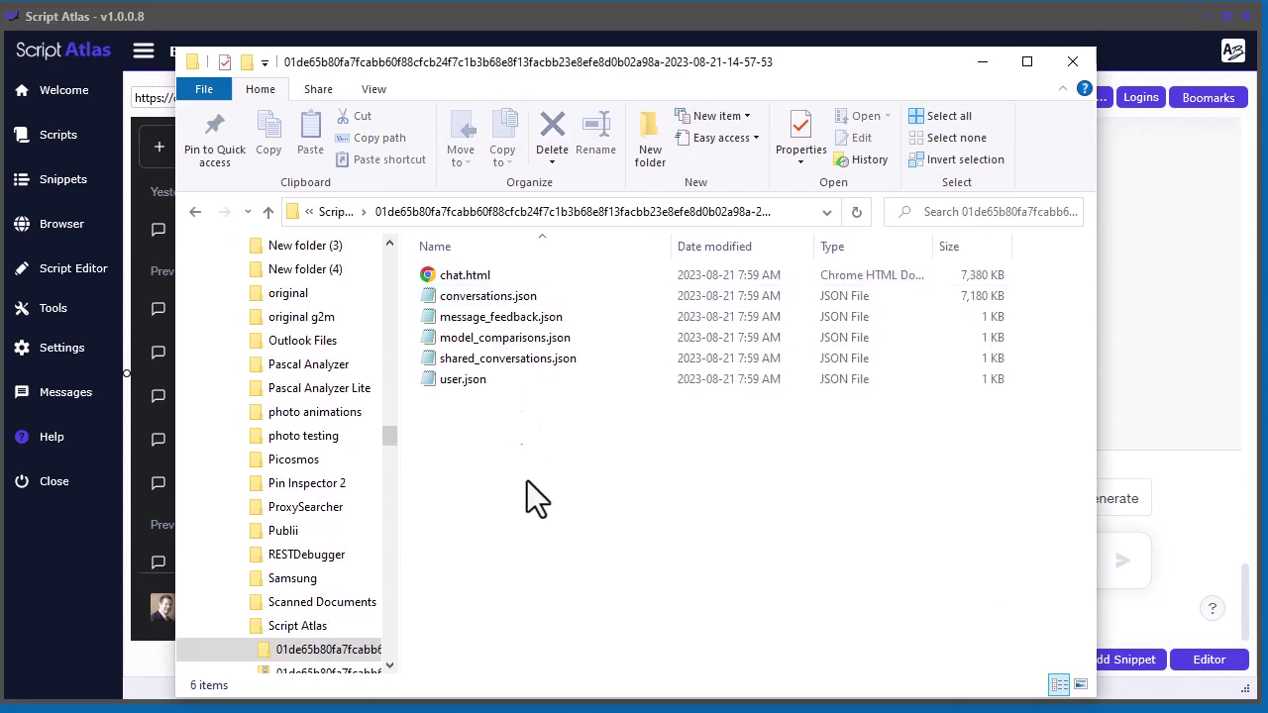
left_click(526, 299)
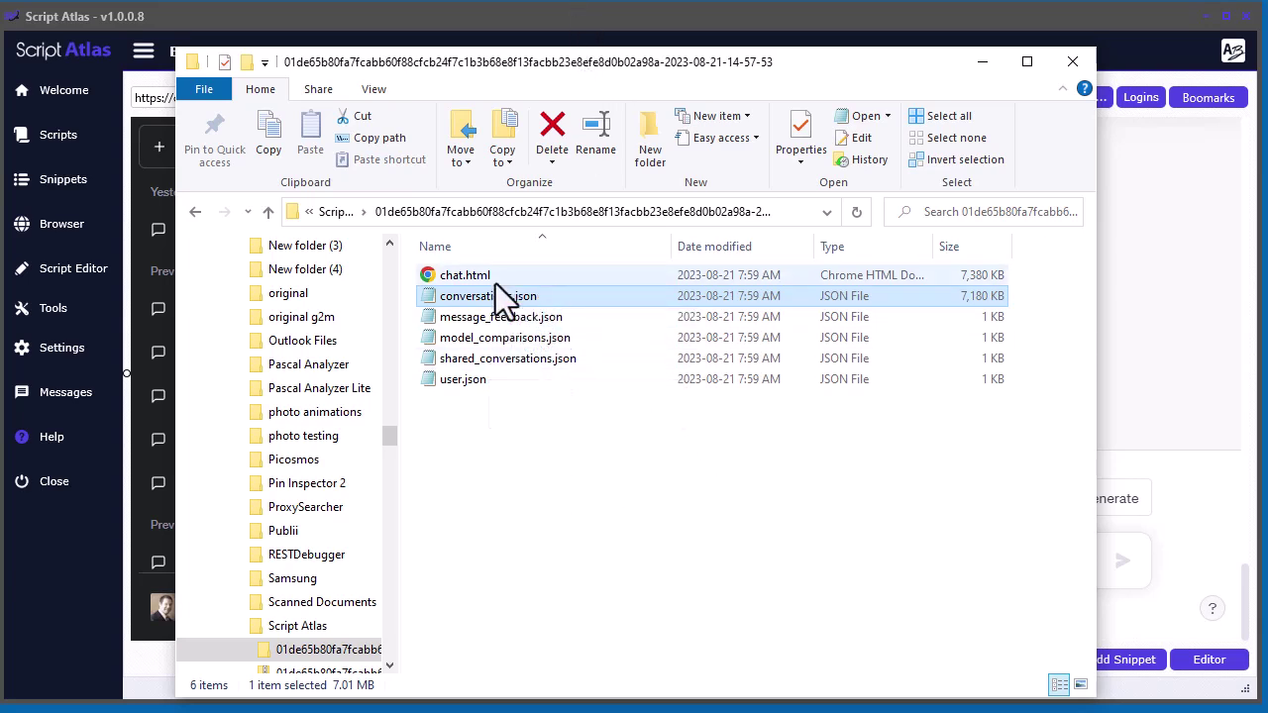
left_click(318, 213)
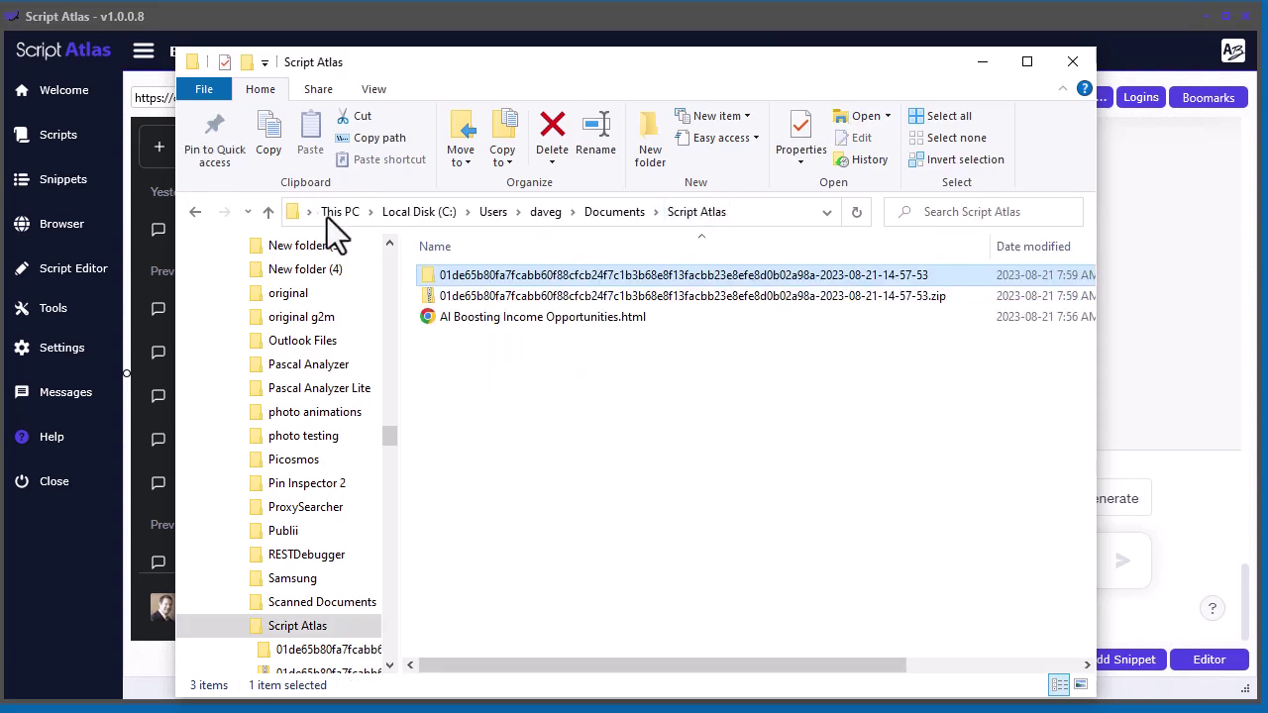
Delete the extracted export folder from the Script Atlas folder, keeping the zip file
left_click(563, 294)
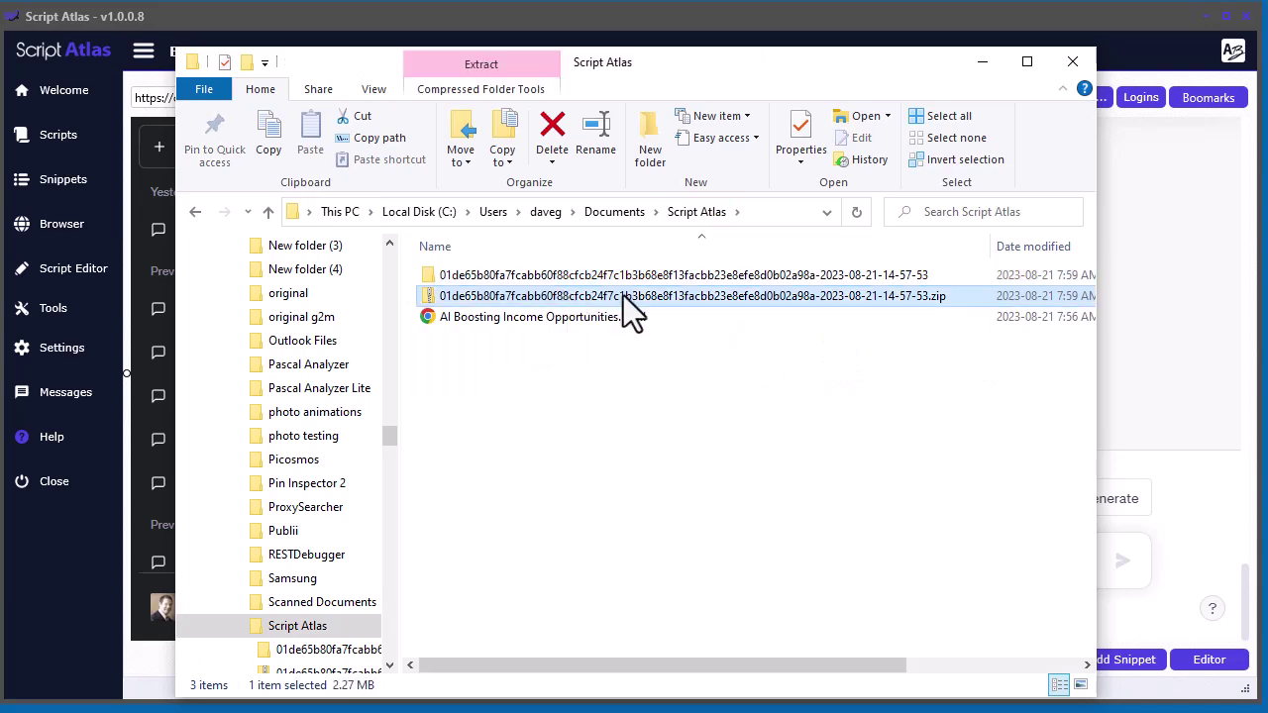
left_click(526, 274)
left_click(552, 129)
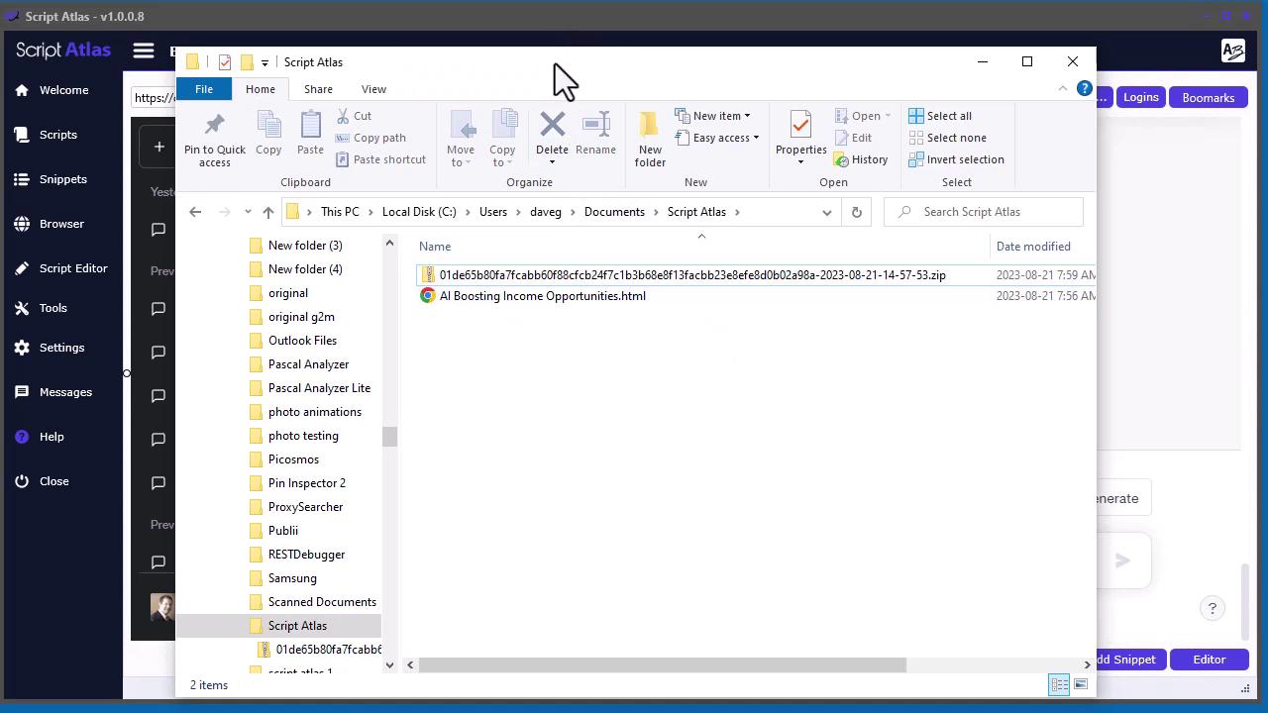
Move the File Explorer window aside and open the ChatGPT Chatlog Explorer in Script Atlas
left_click_drag(555, 64, 1211, 250)
left_click(759, 43)
left_click(53, 308)
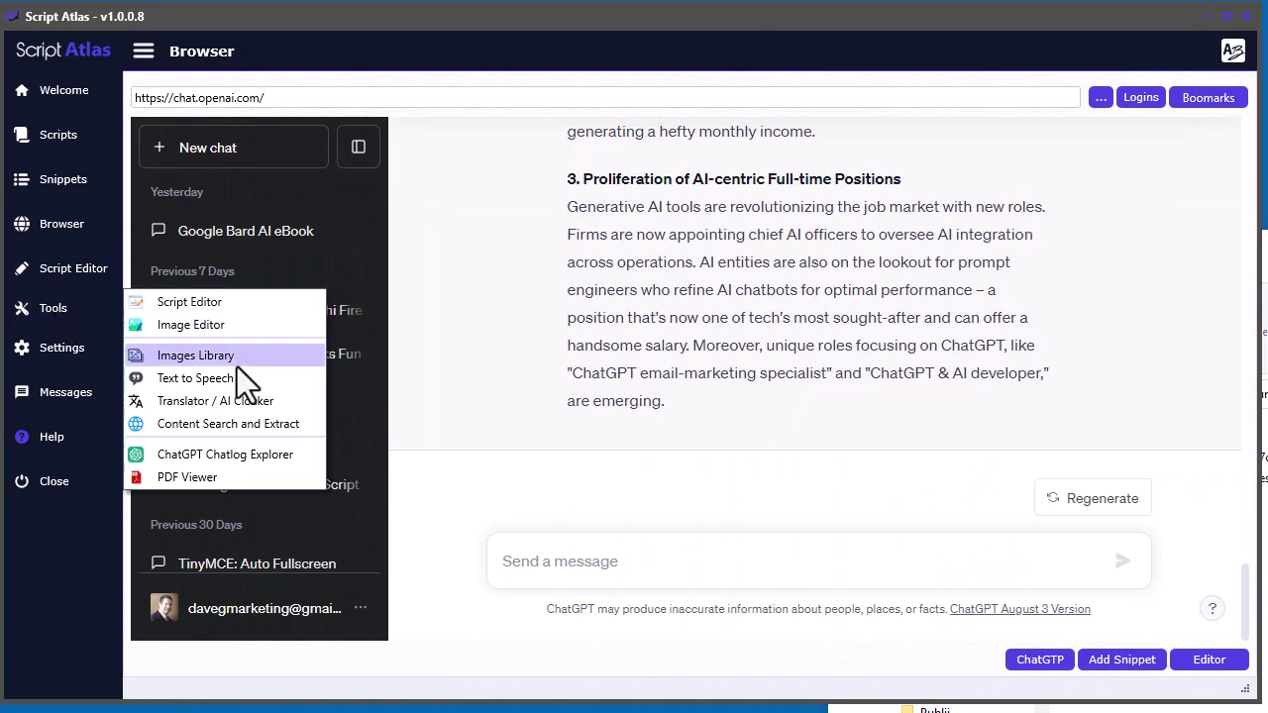
left_click(219, 454)
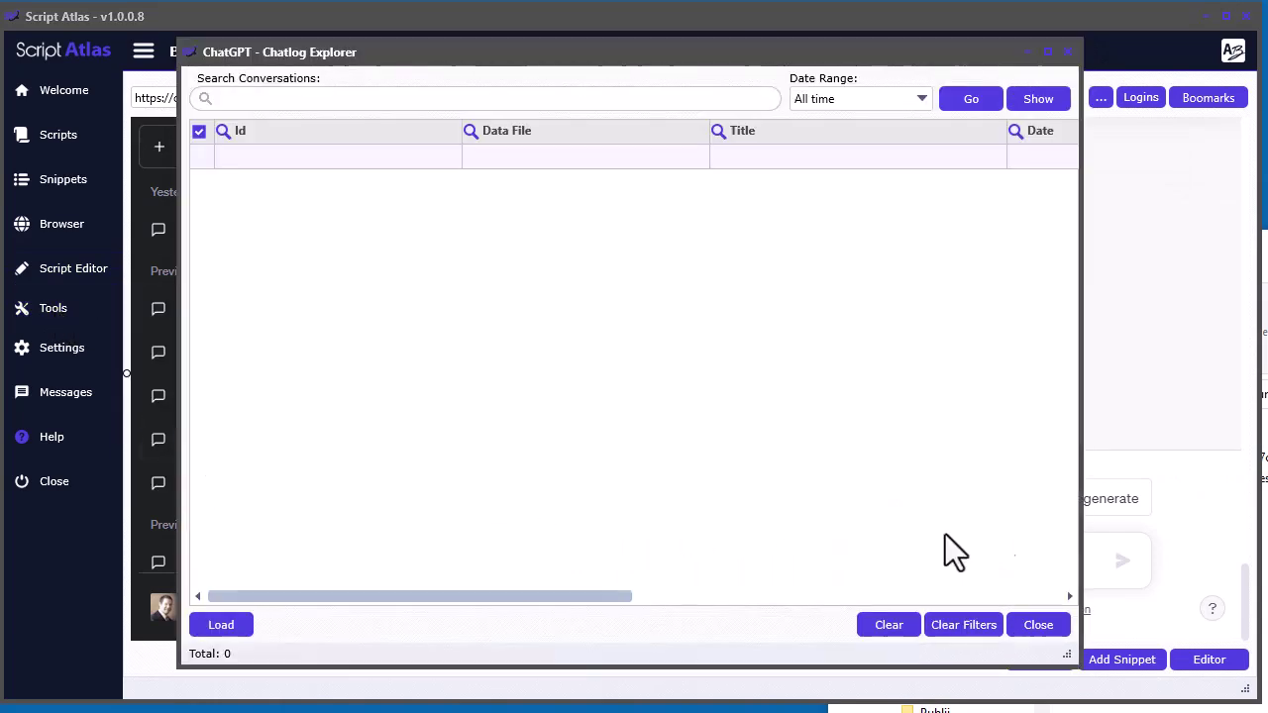
Load the ChatGPT export zip from the Script Atlas folder into the Chatlog Explorer
left_click_drag(738, 52, 871, 33)
left_click(352, 603)
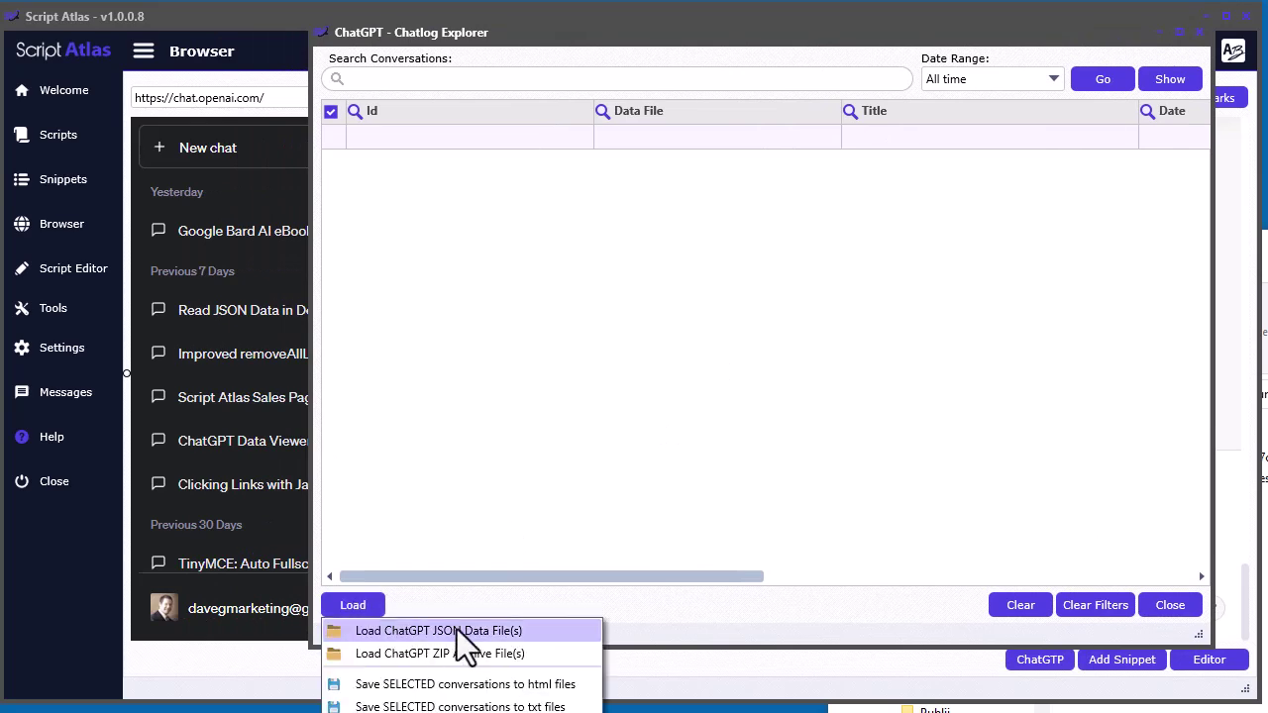
left_click(437, 653)
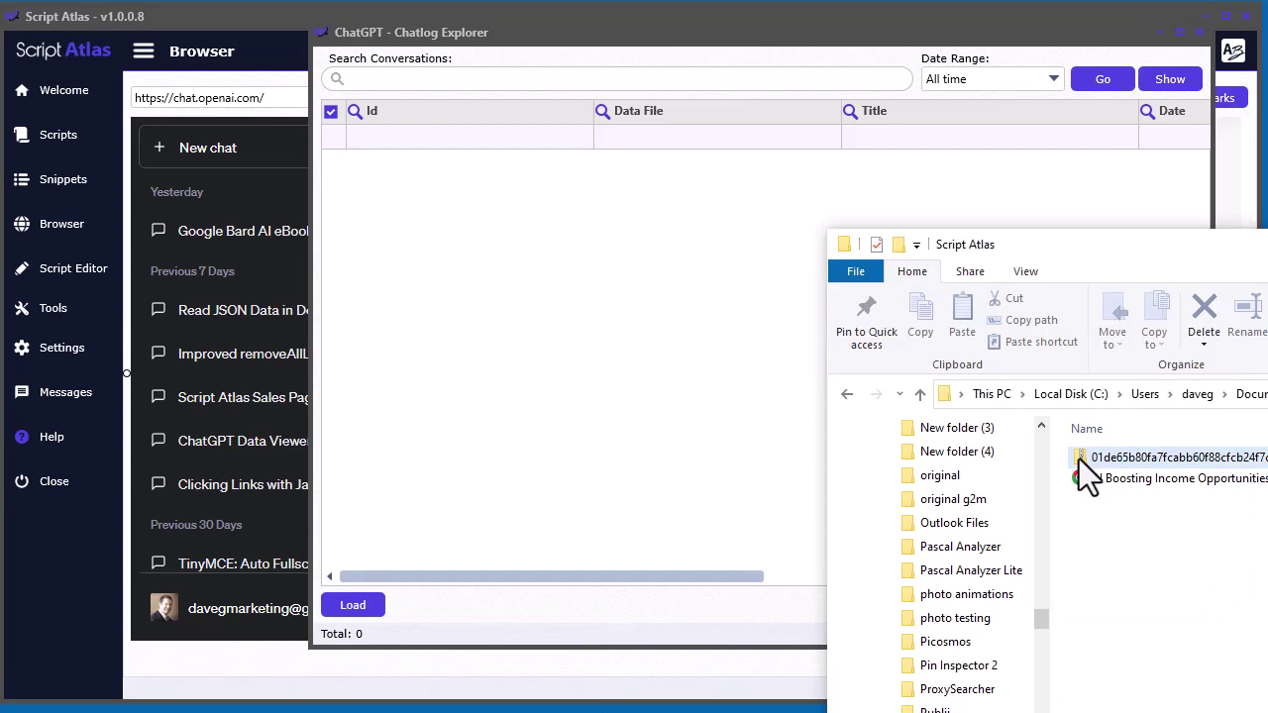
left_click_drag(1079, 459, 643, 375)
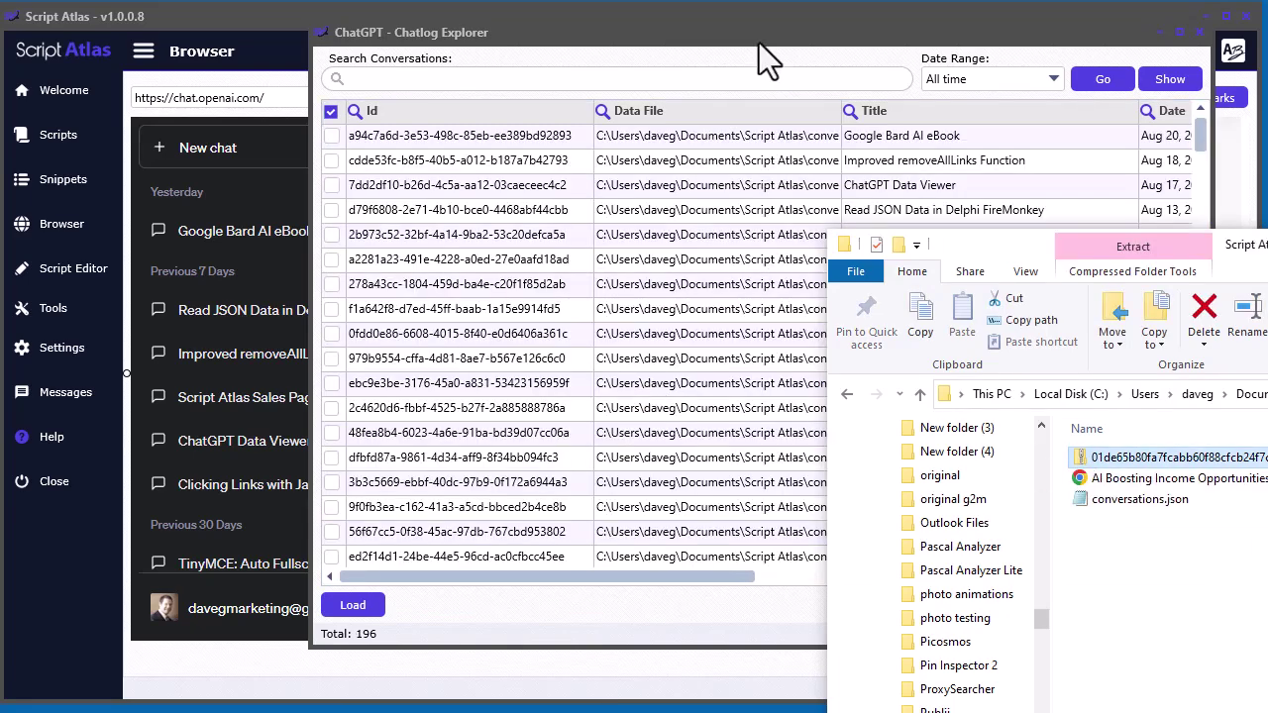
Enlarge the Chatlog Explorer to cover the main window and move File Explorer out of the way
left_click_drag(759, 43, 450, 25)
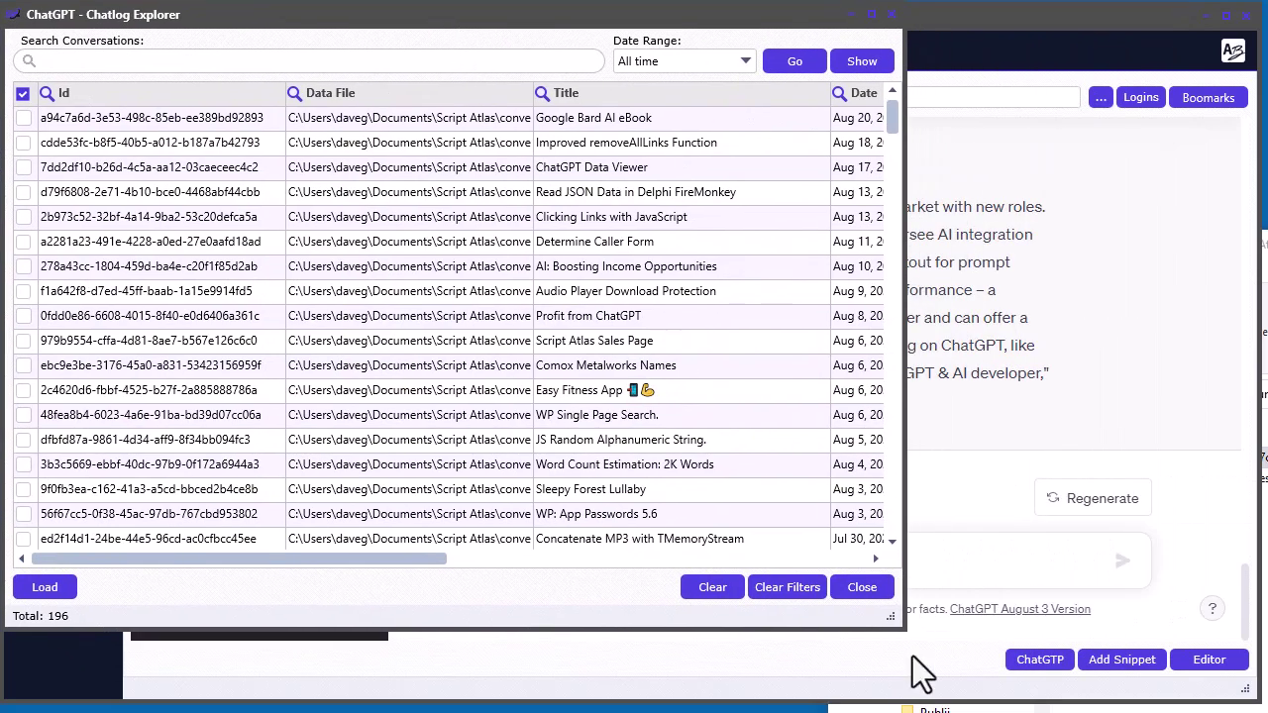
left_click_drag(891, 616, 1248, 692)
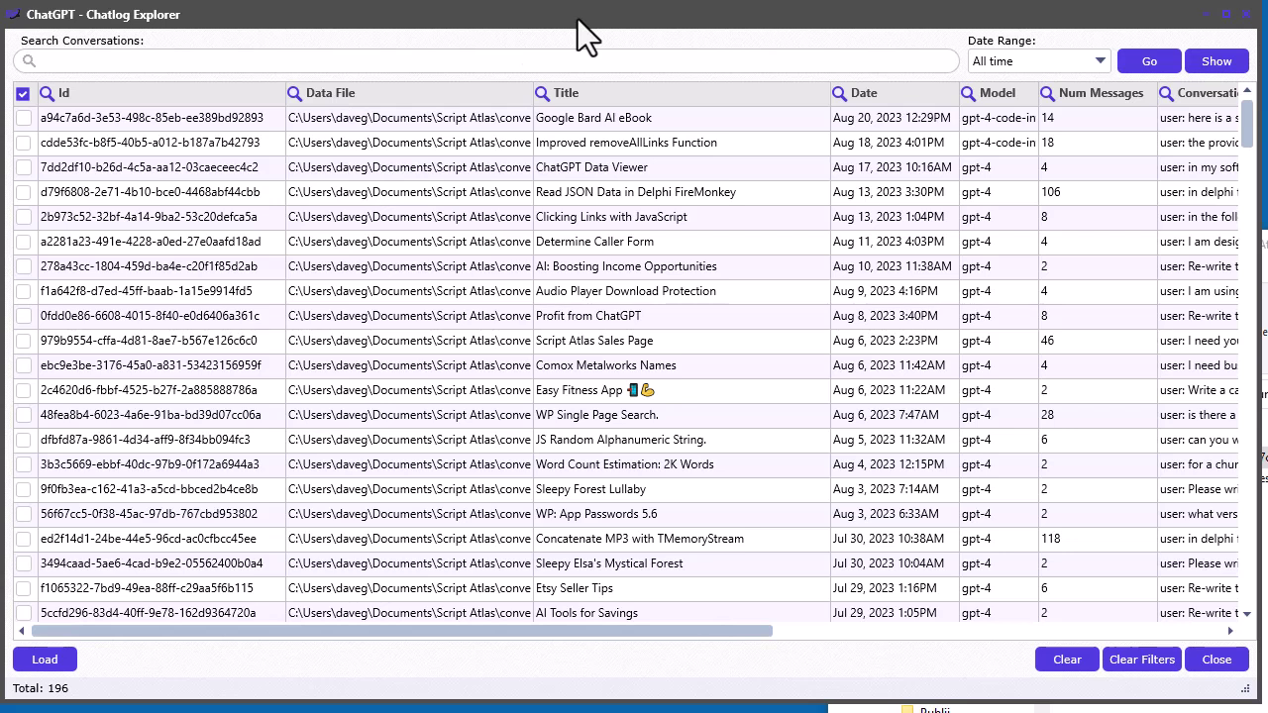
left_click_drag(1194, 251, 999, 244)
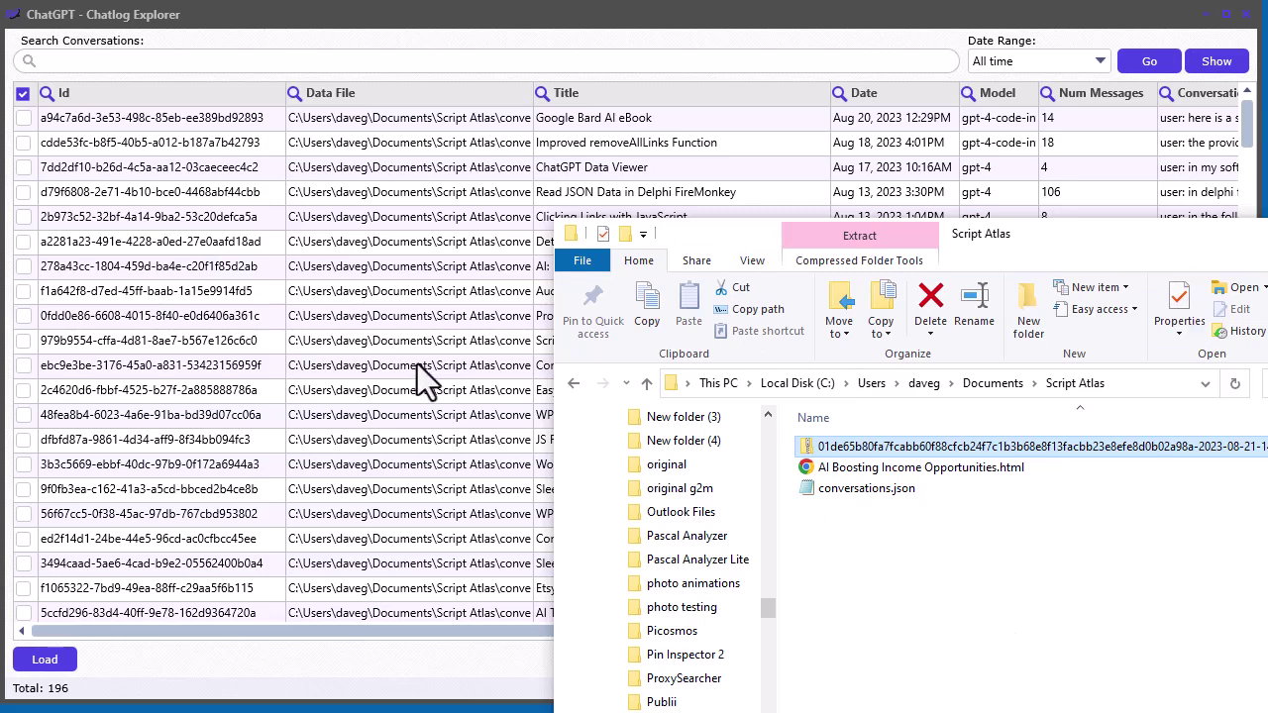
left_click_drag(1066, 246, 1069, 712)
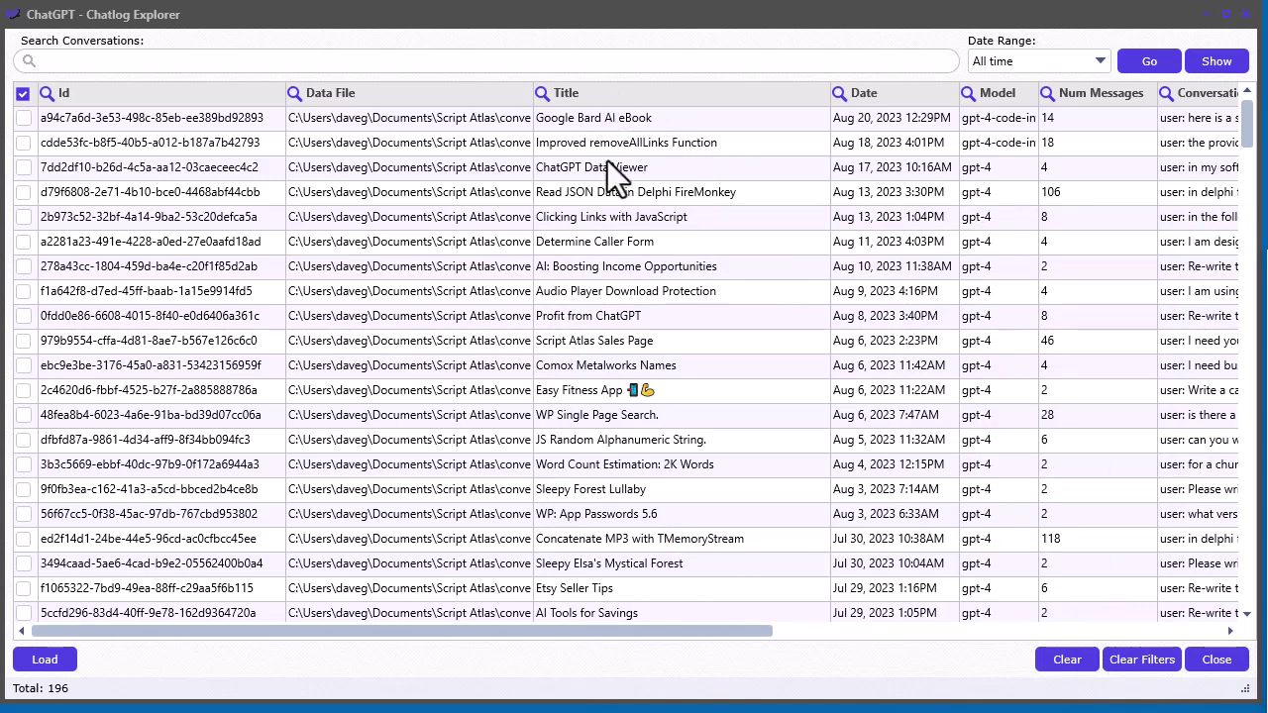
Examine the date, model, message count and conversation columns of the loaded chats, plus the options available for a conversation
left_click_drag(604, 628, 784, 458)
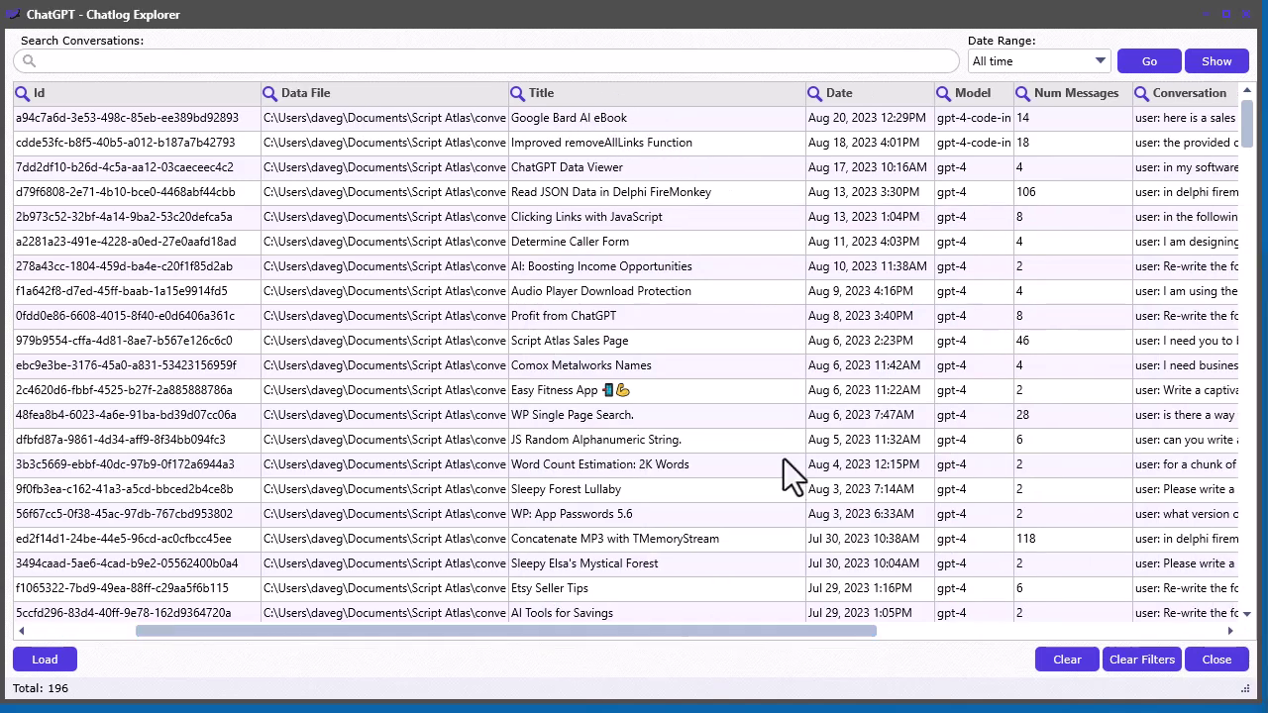
left_click(867, 119)
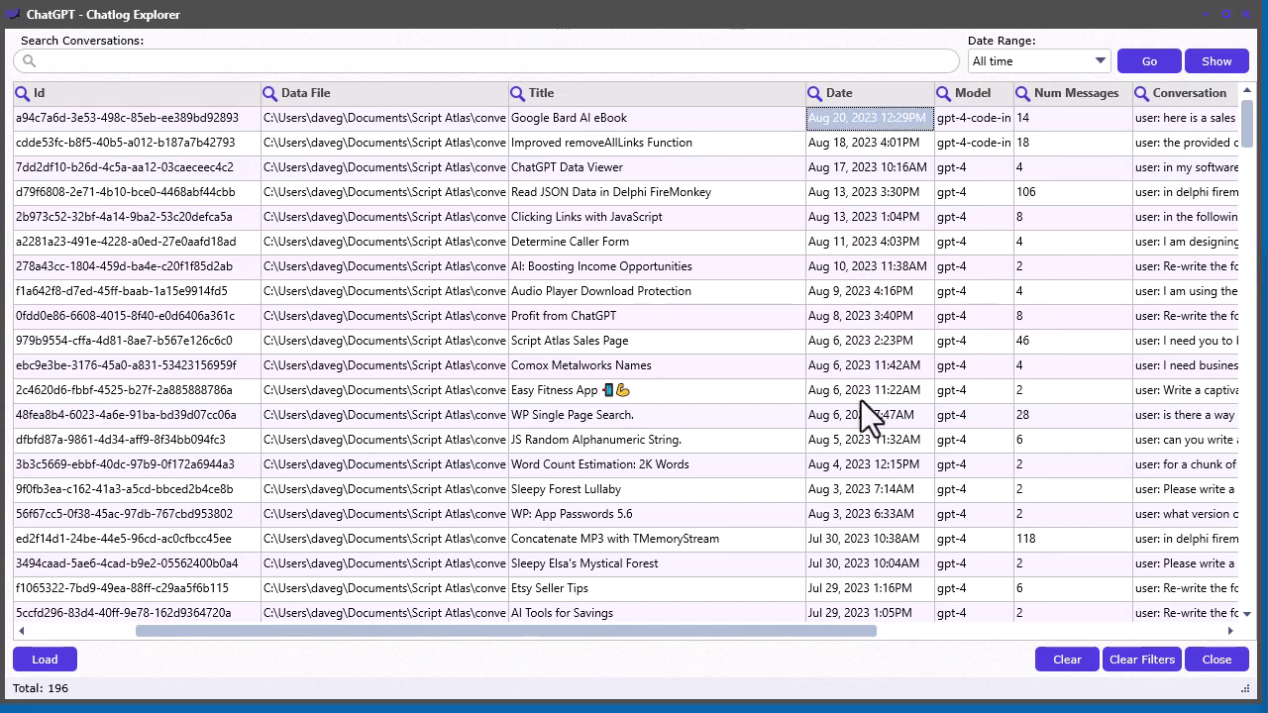
double_click(519, 29)
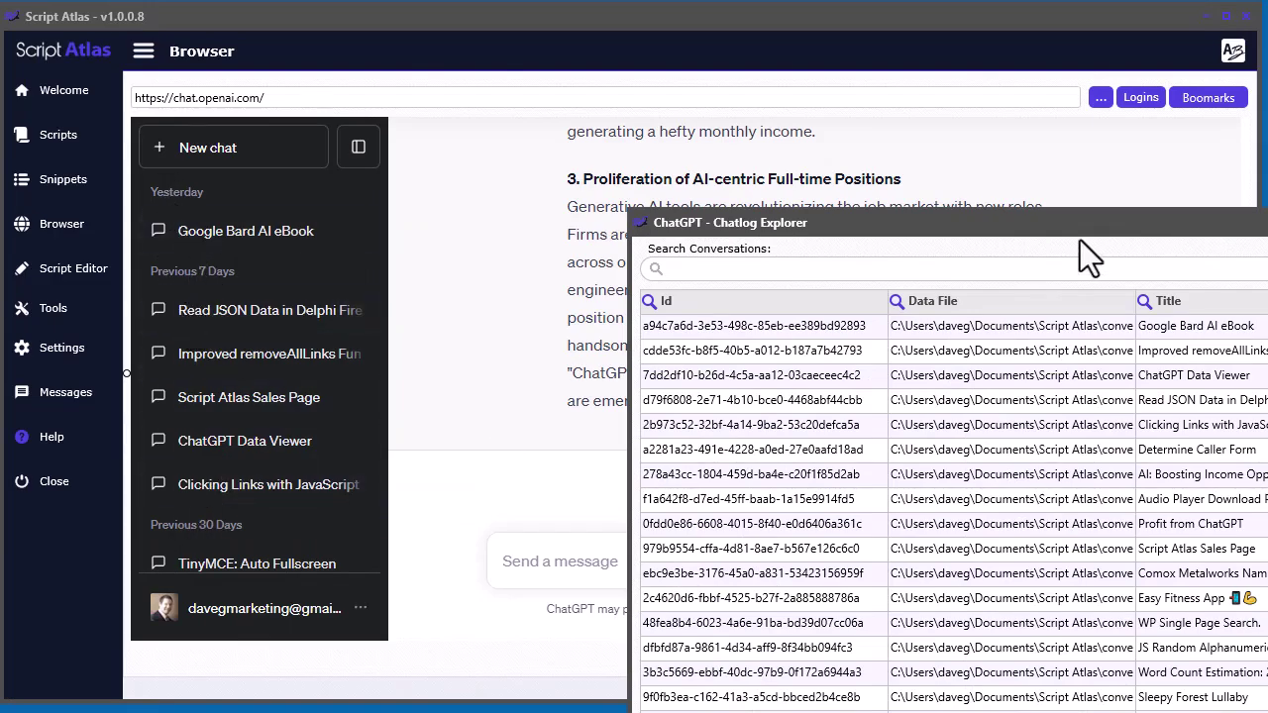
left_click_drag(1012, 222, 437, 17)
right_click(924, 119)
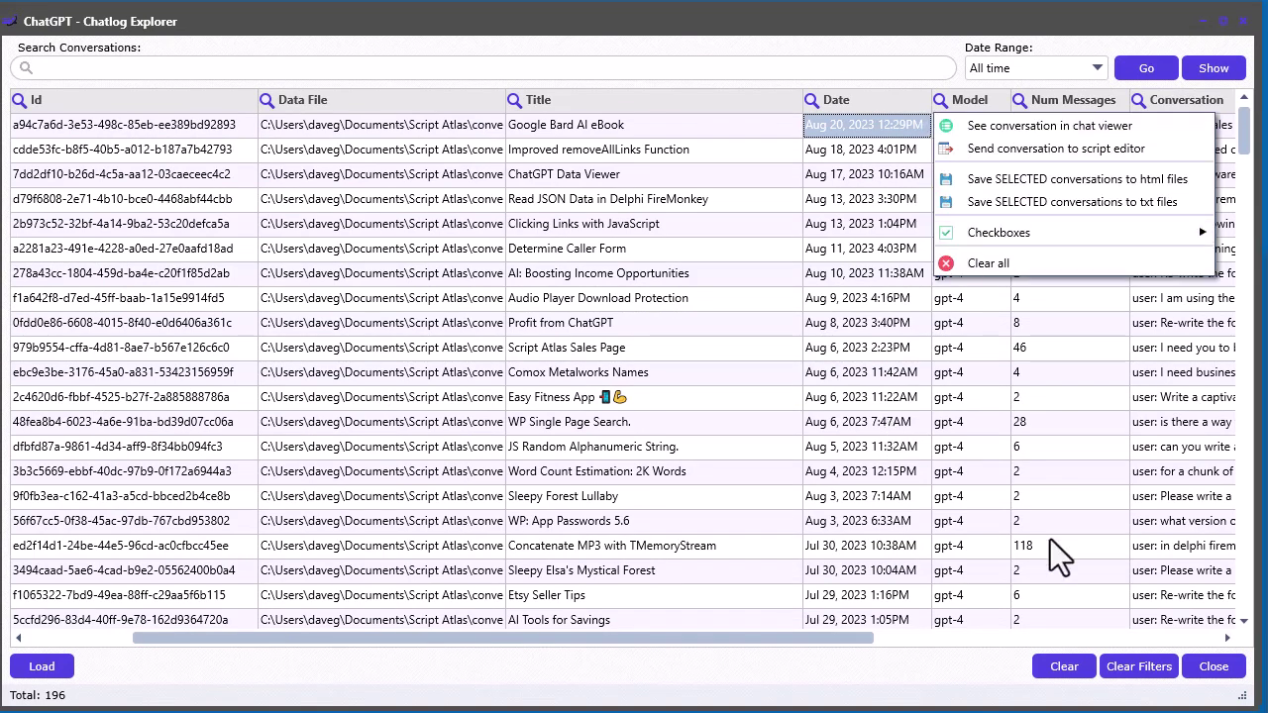
left_click(907, 673)
left_click_drag(834, 637, 1042, 648)
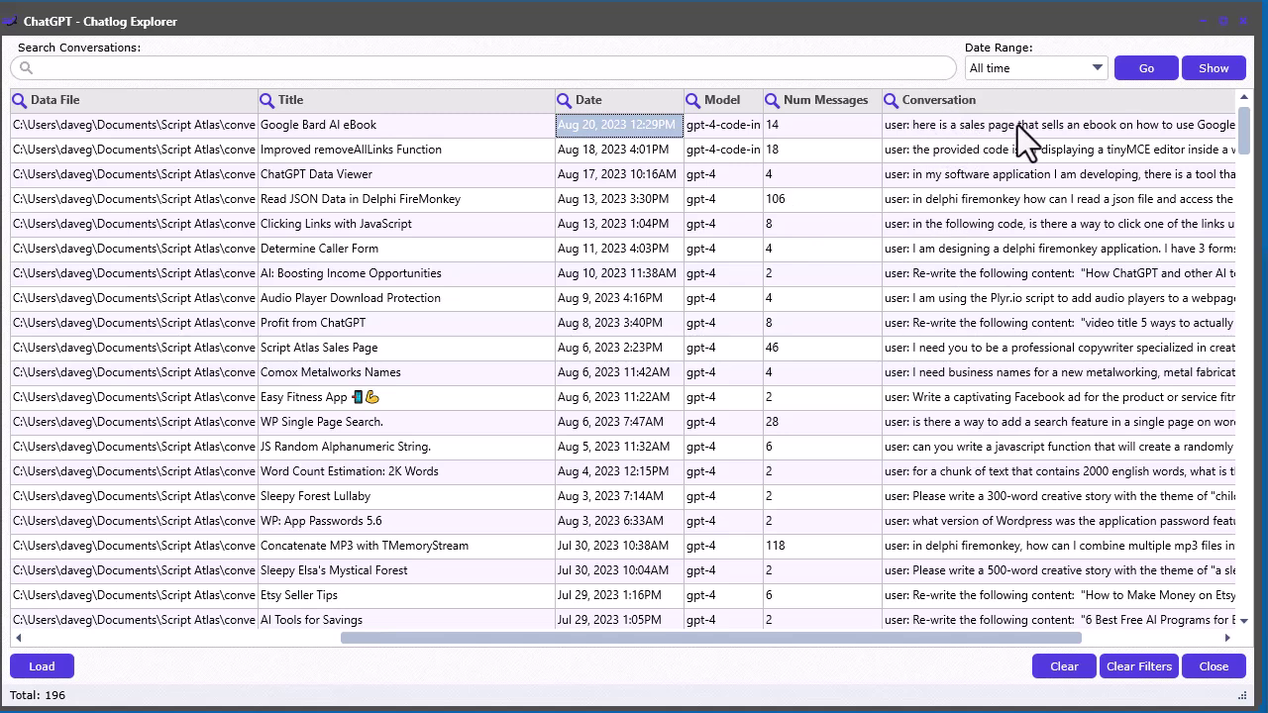
left_click(786, 201)
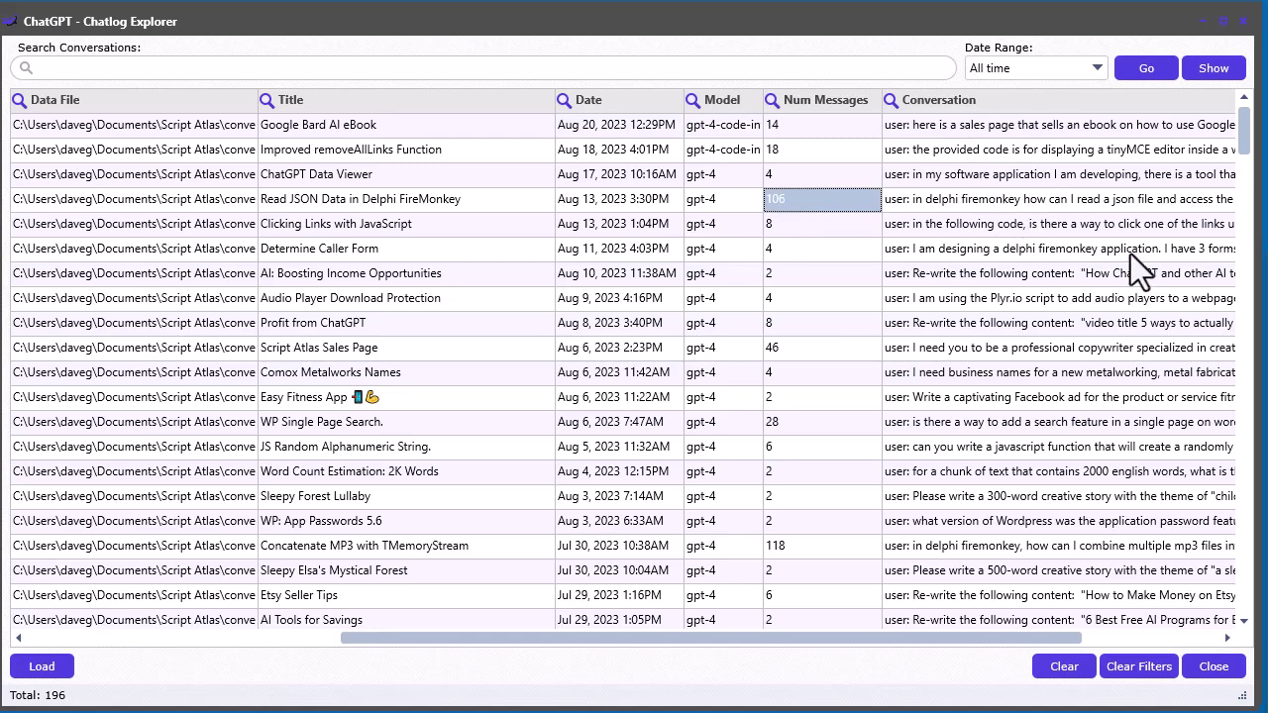
left_click_drag(930, 638, 617, 668)
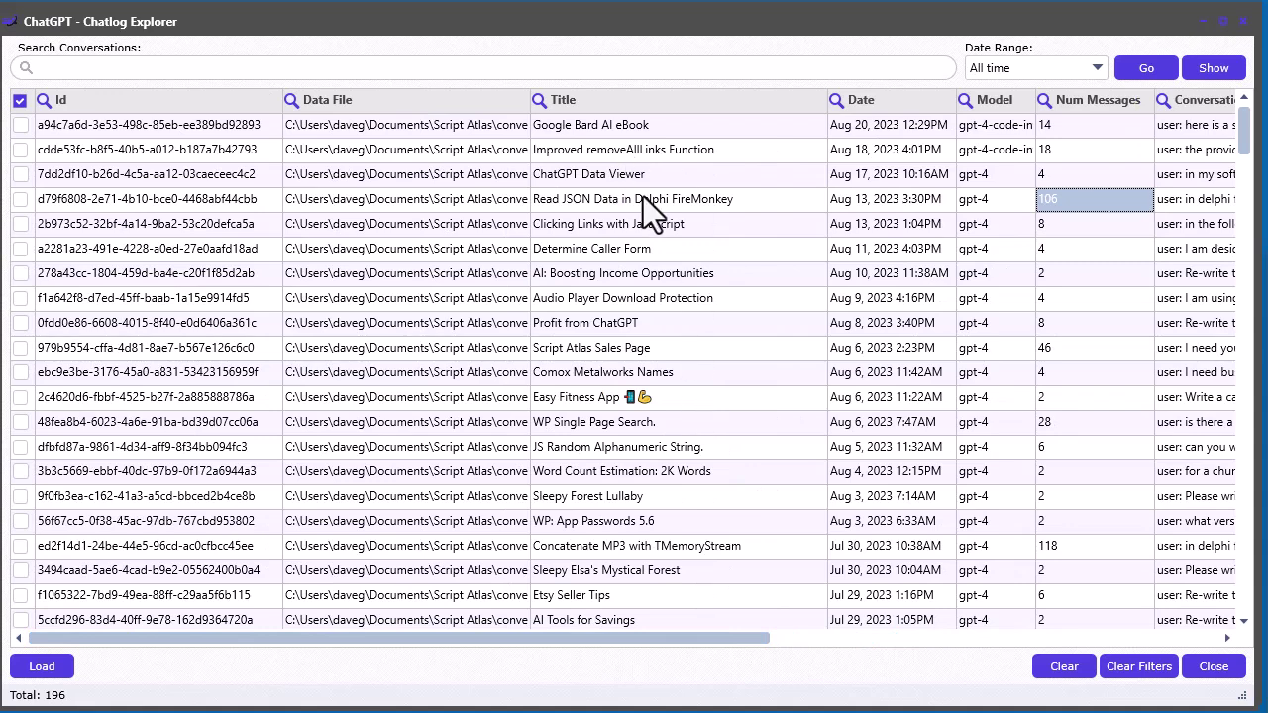
Filter the Title column for "profit", and clear that column search
left_click(538, 102)
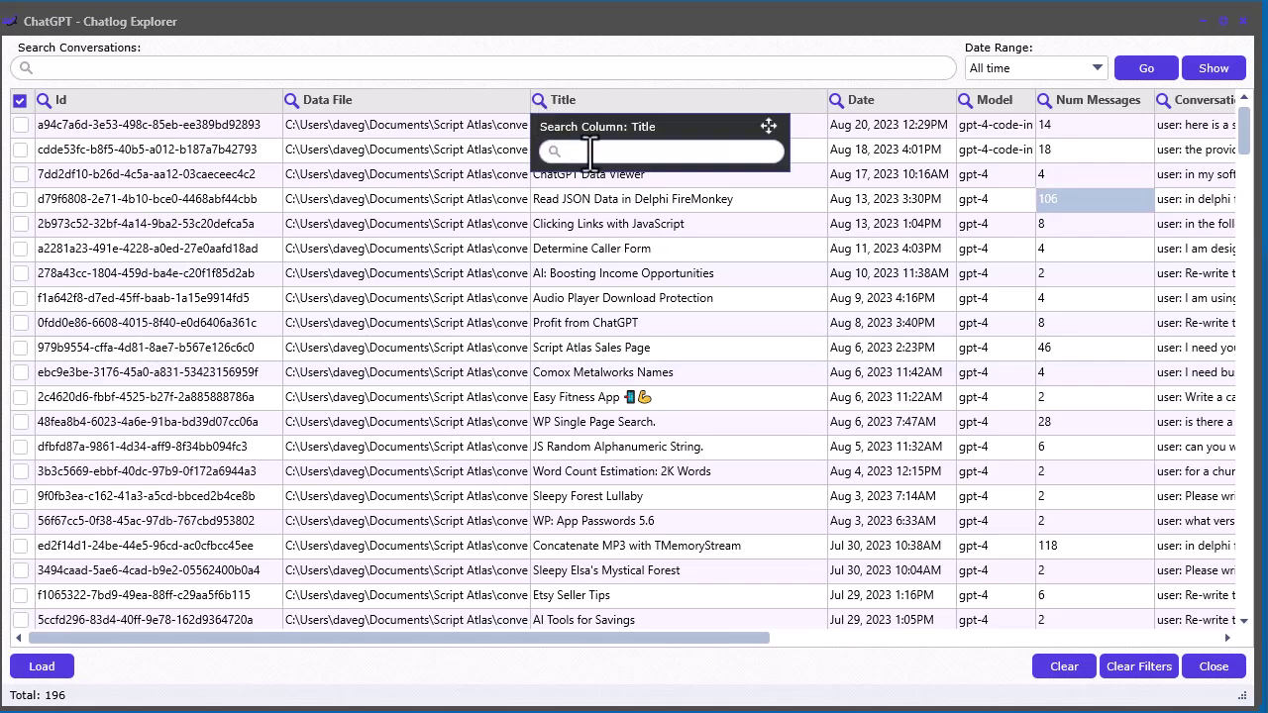
type("profit")
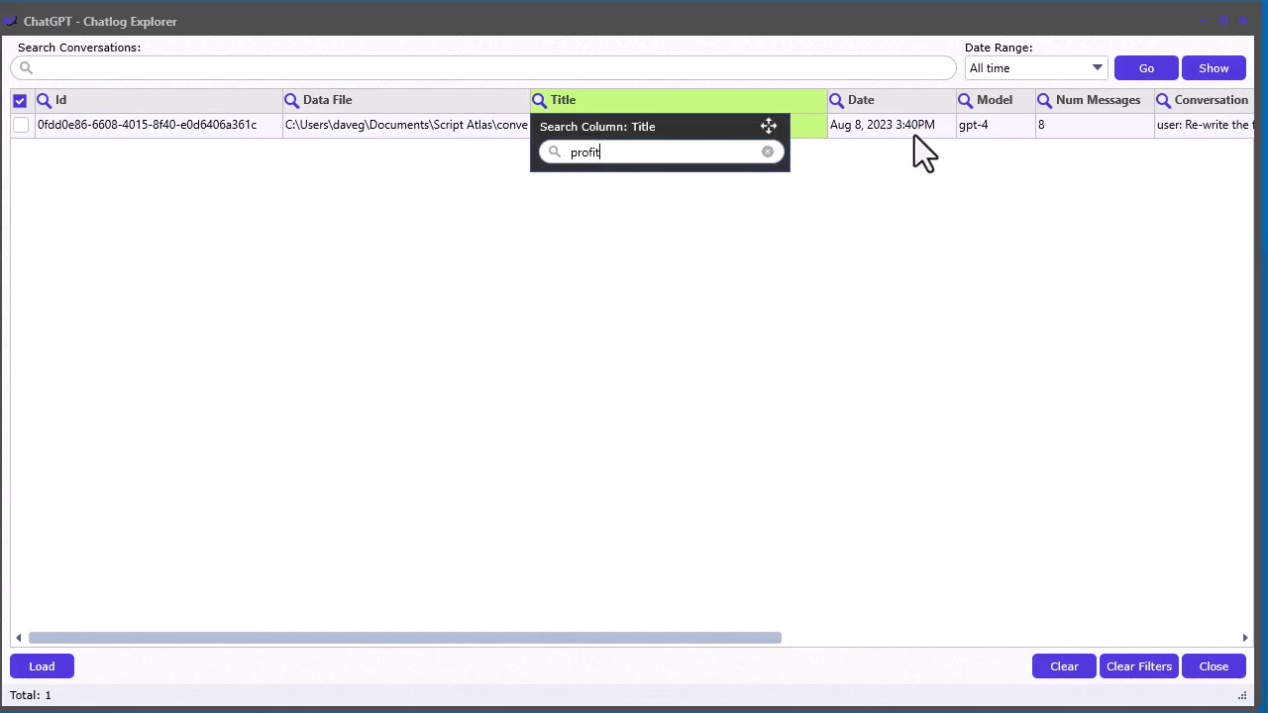
left_click(768, 152)
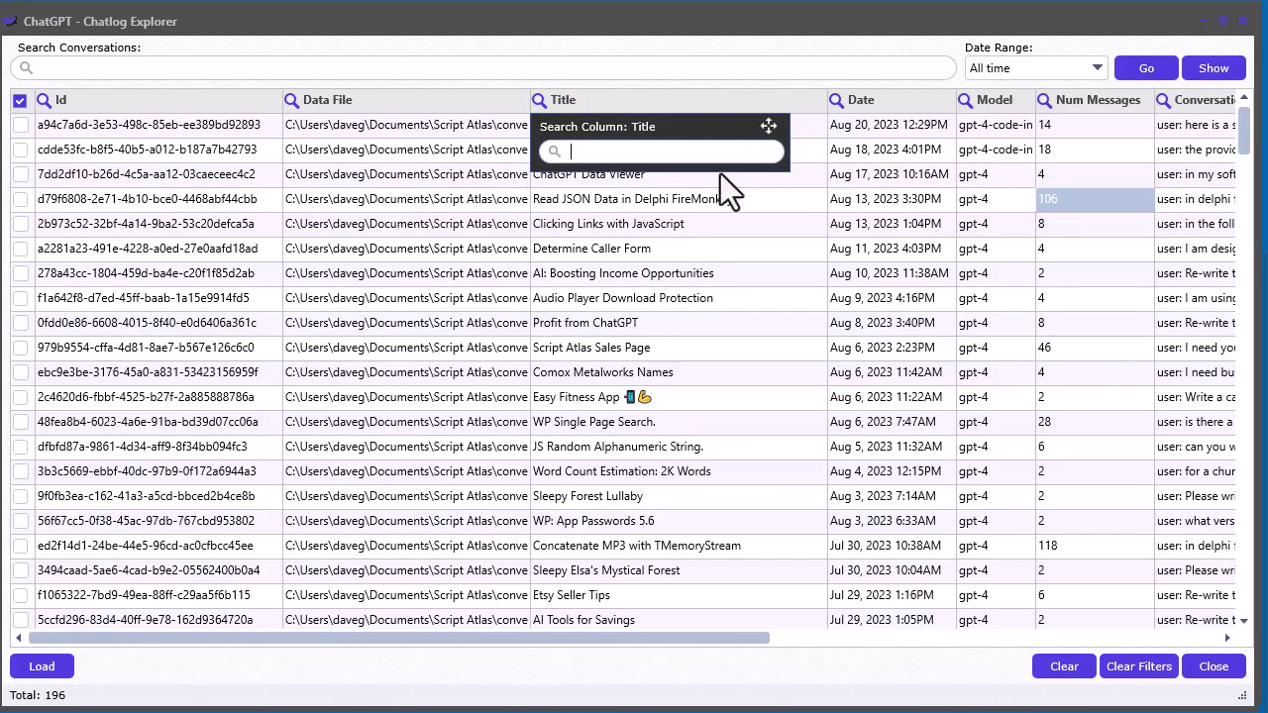
key("Escape")
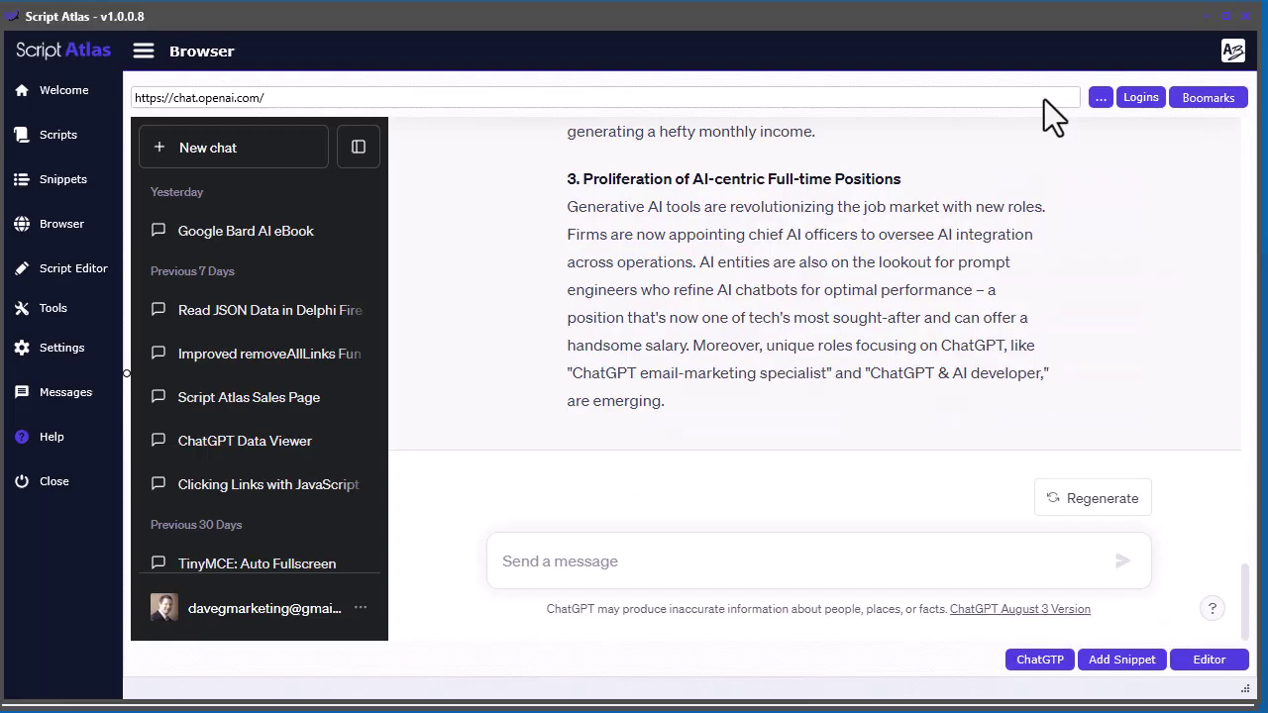
Filter the Num Messages column for more than 20 and more than 50 messages, and clear the column filter
key("alt+Tab")
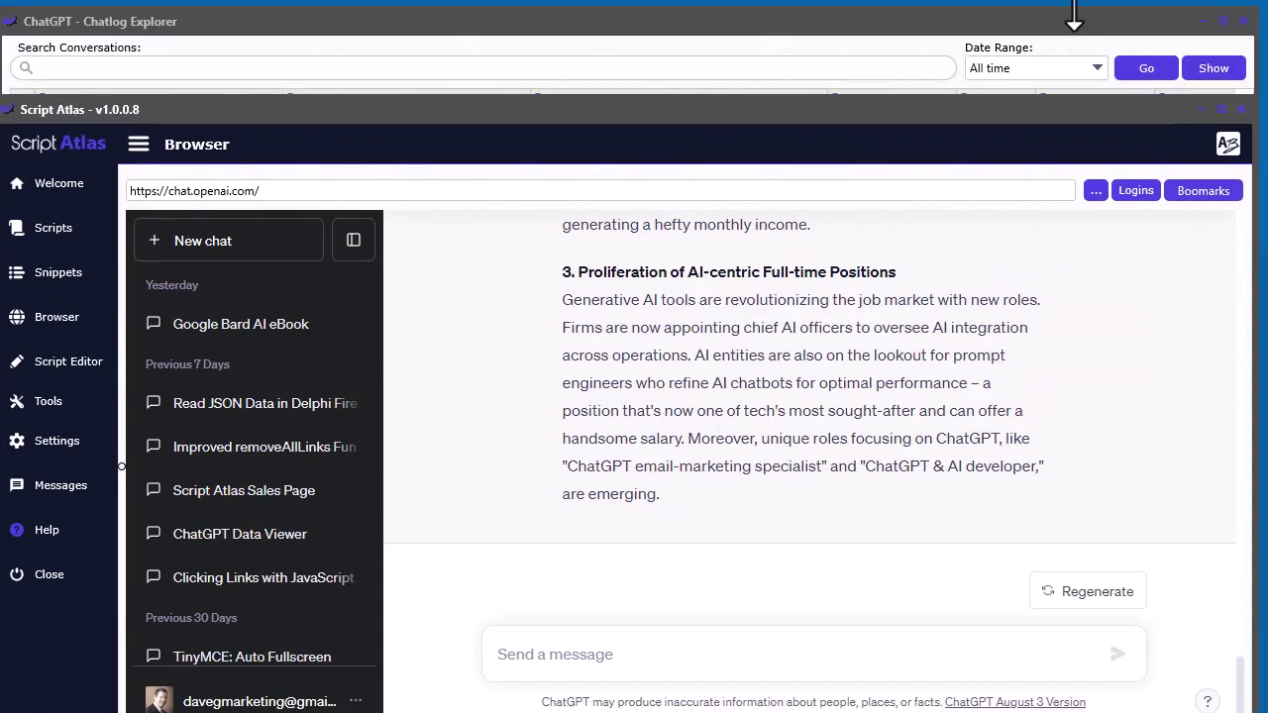
left_click(1044, 100)
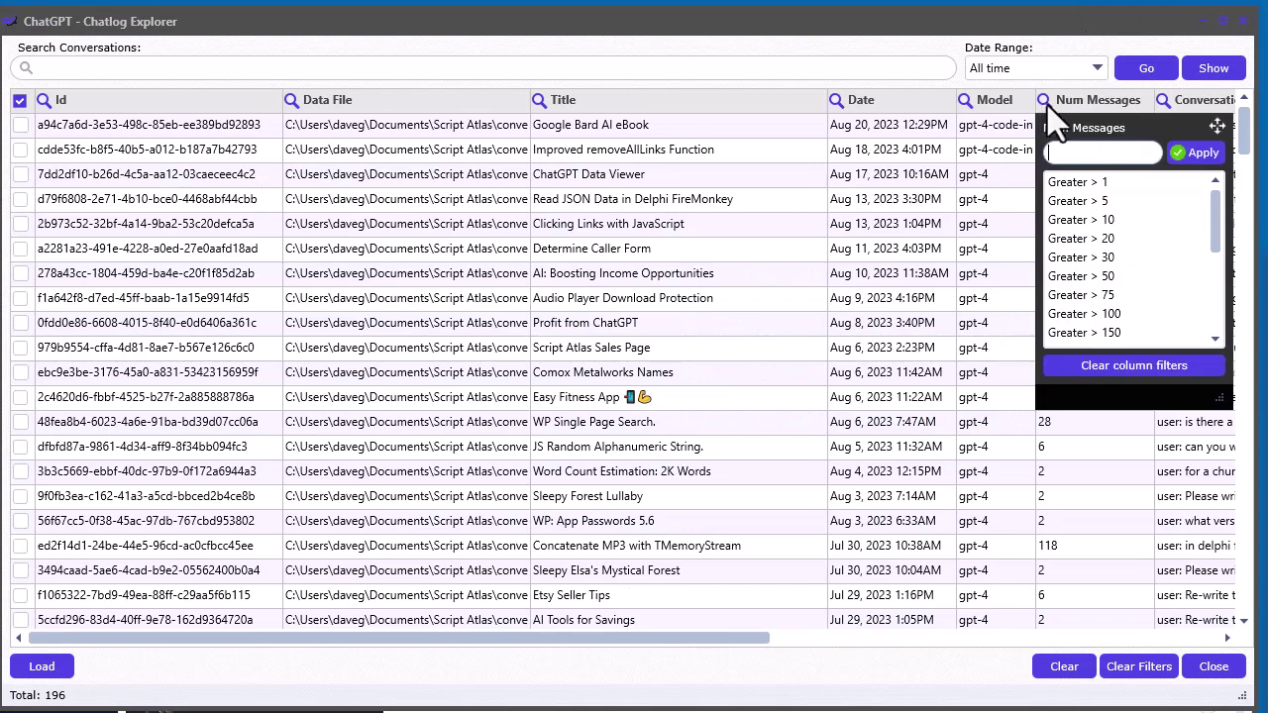
left_click(1100, 241)
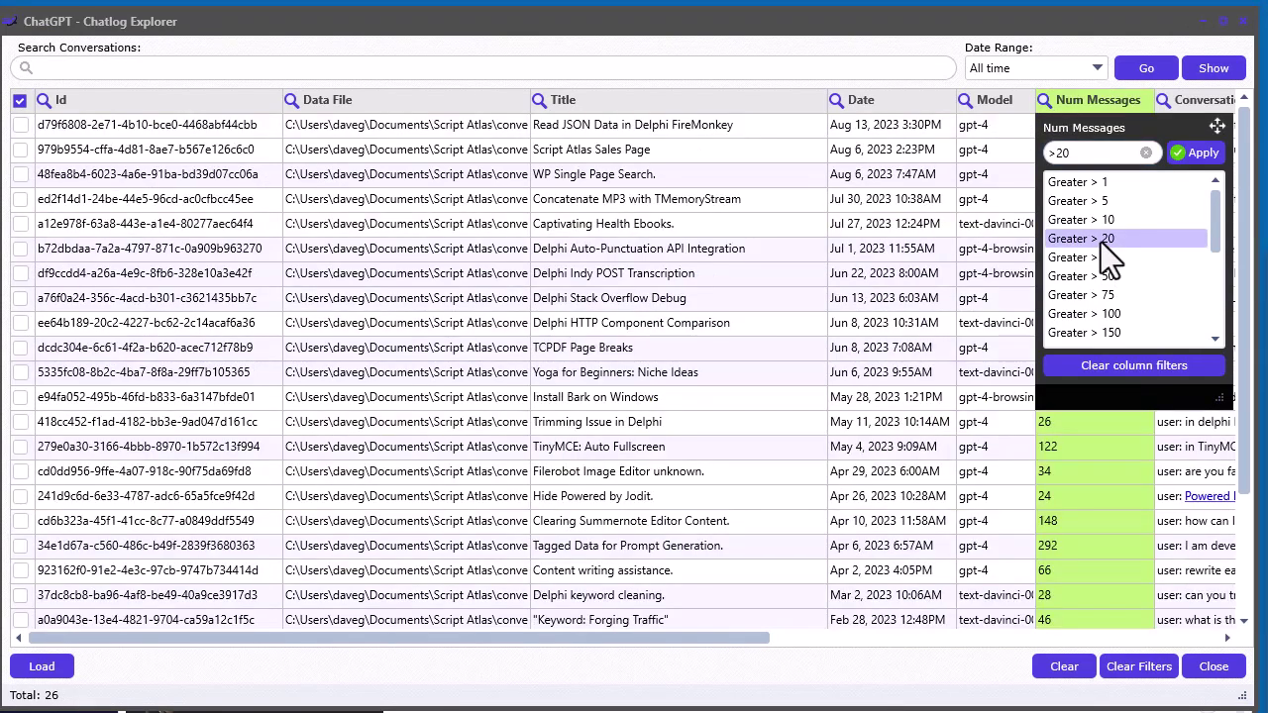
left_click(1104, 279)
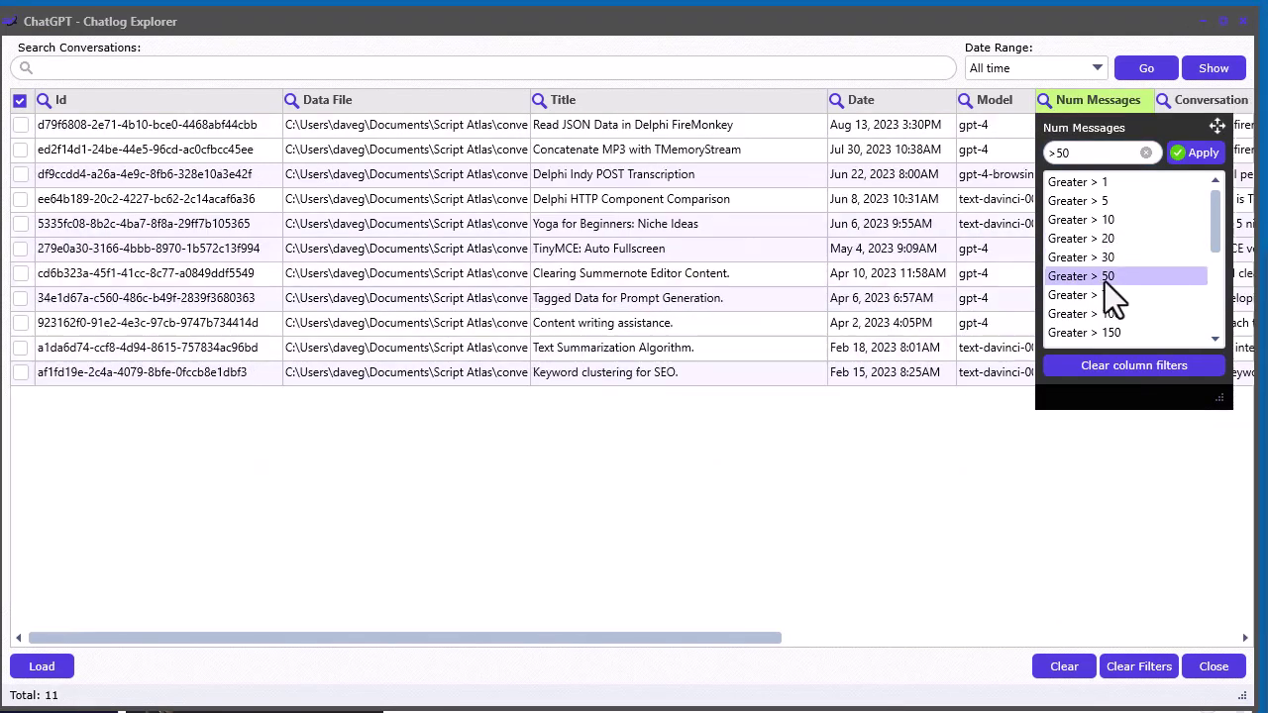
left_click(1118, 366)
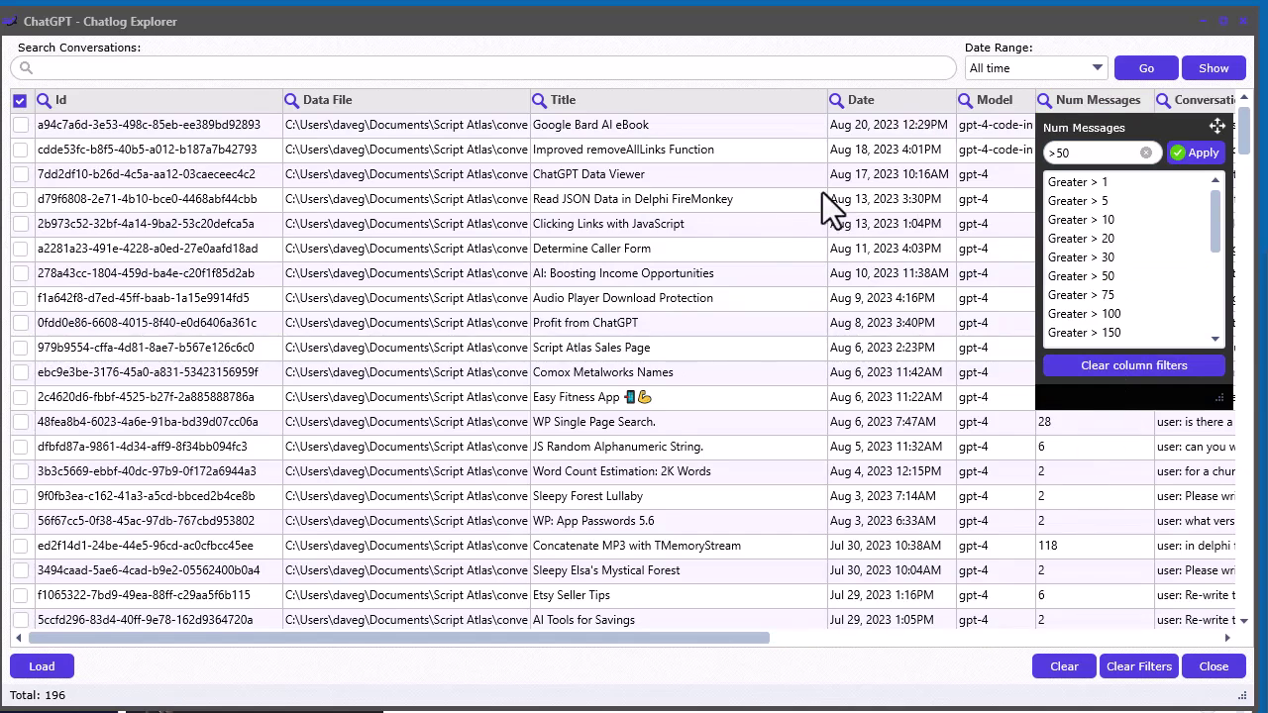
key("alt+Tab")
left_click(1002, 16)
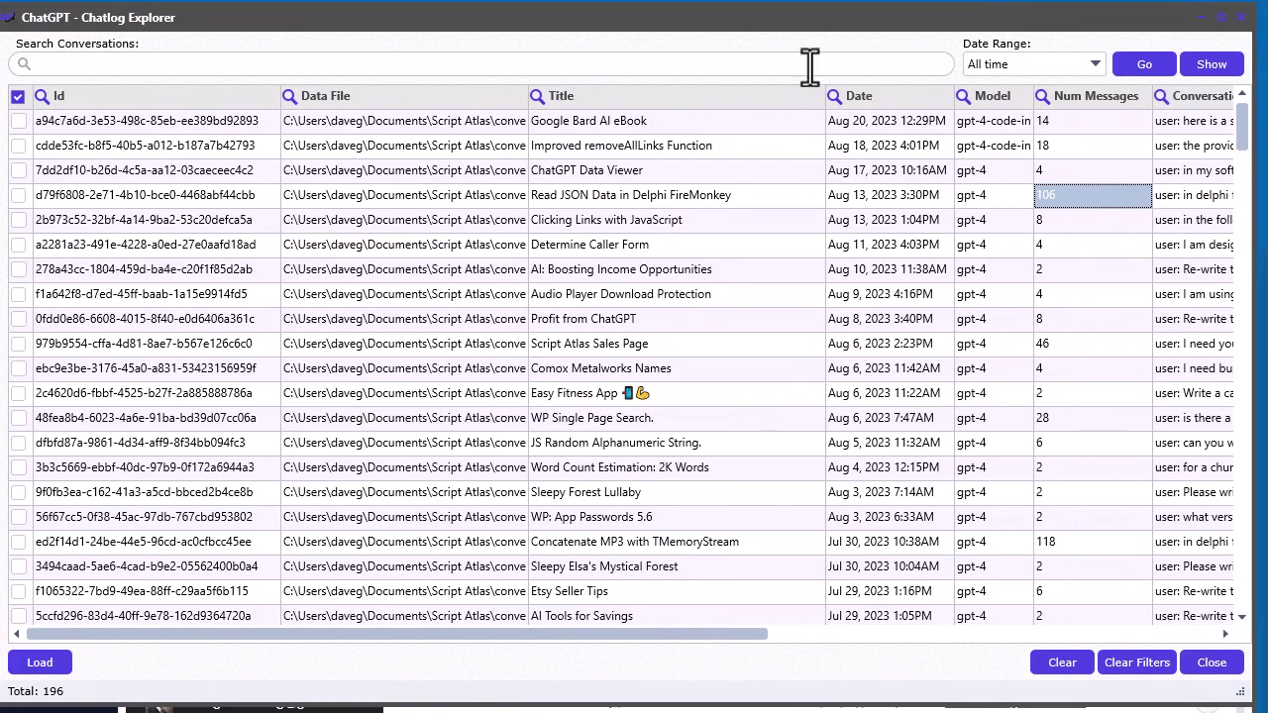
Search all conversations for "delphi" over all time, look over the matching chats, and clear the search
left_click(223, 62)
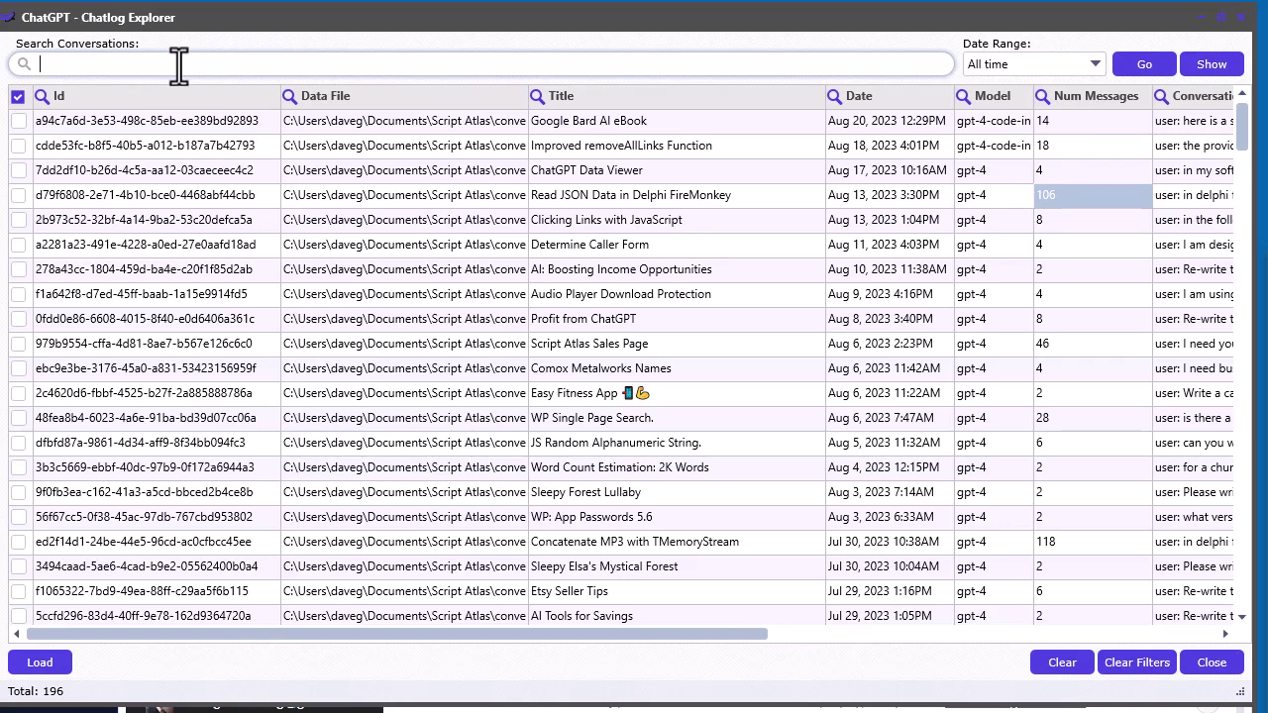
type("delphi")
left_click(1144, 71)
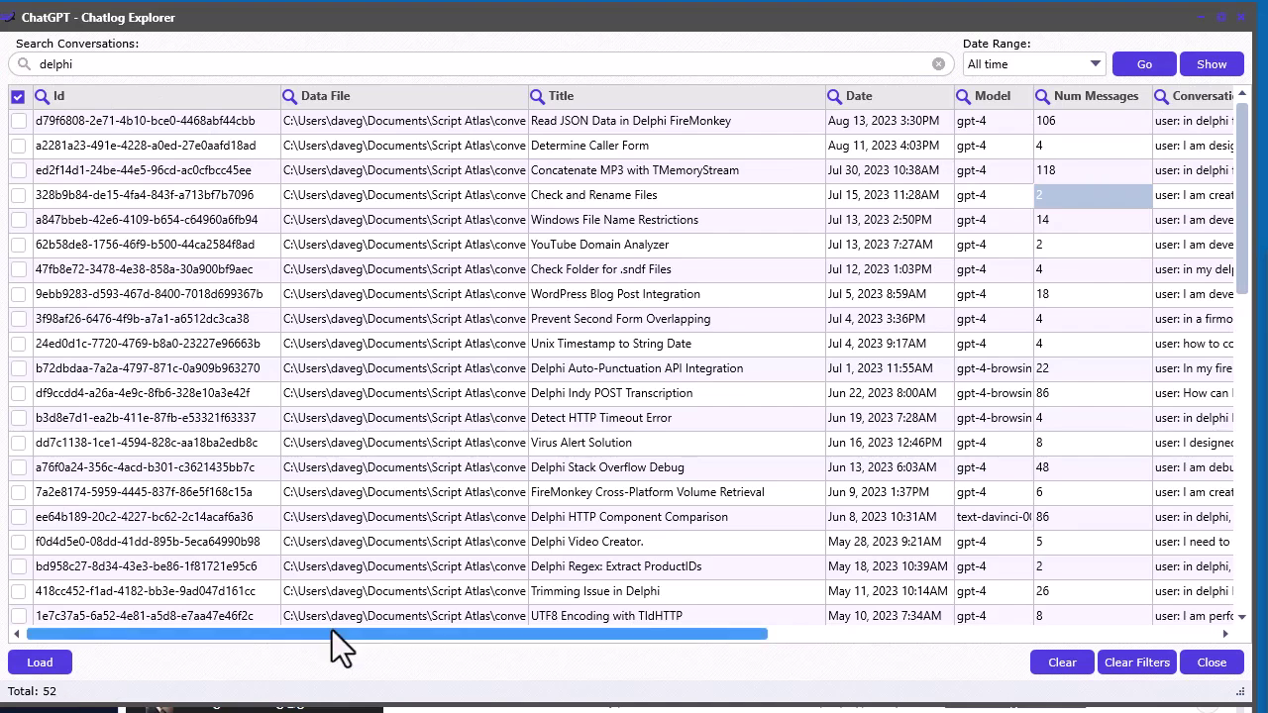
left_click_drag(335, 634, 378, 634)
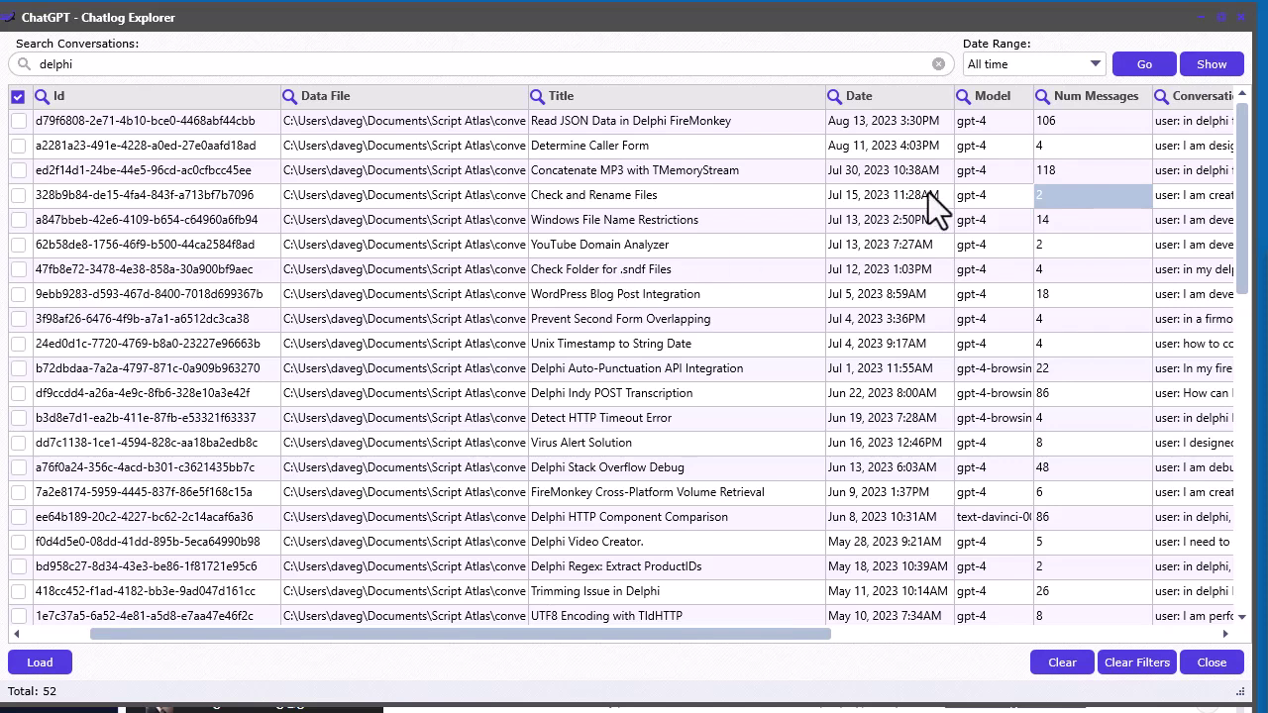
left_click(939, 63)
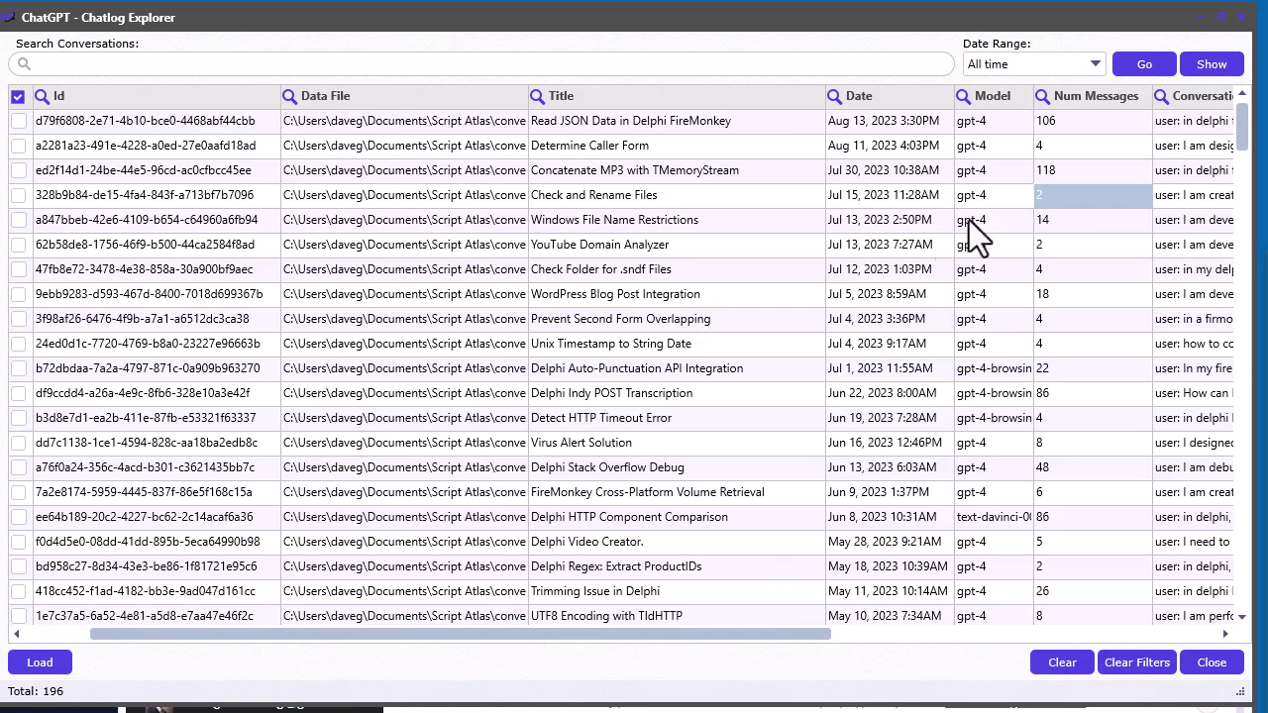
Filter the conversations by date to the last 7 days, and to the last 30 days
left_click(1050, 68)
left_click(1028, 108)
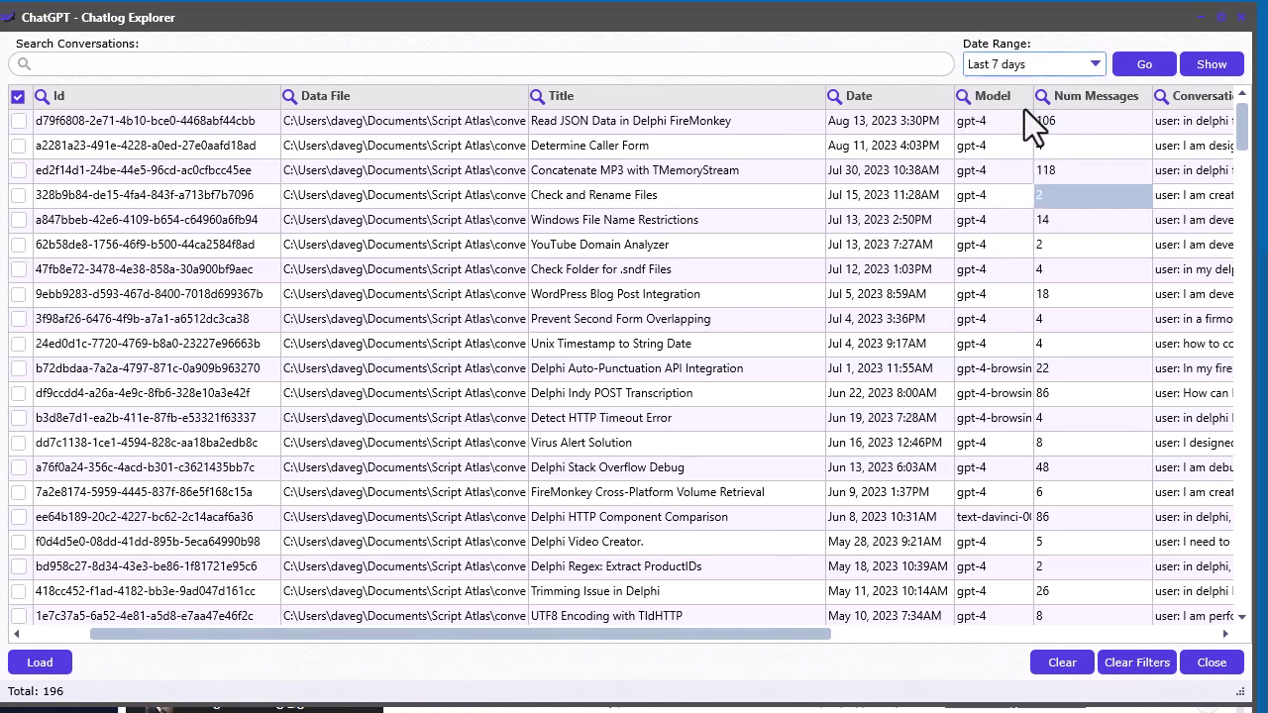
left_click(1140, 68)
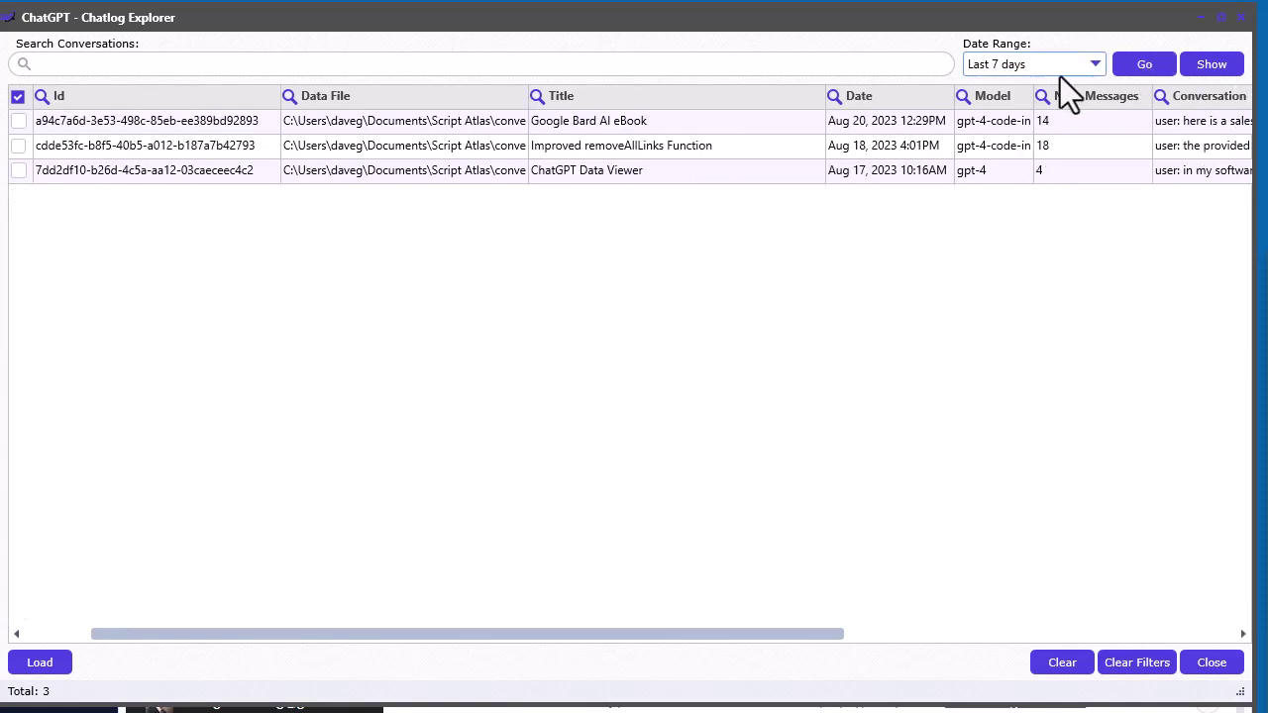
left_click(1060, 77)
left_click(1038, 125)
left_click(1131, 64)
Filter the conversations by a custom date range from 2023-08-01 to 2023-08-31
left_click(984, 63)
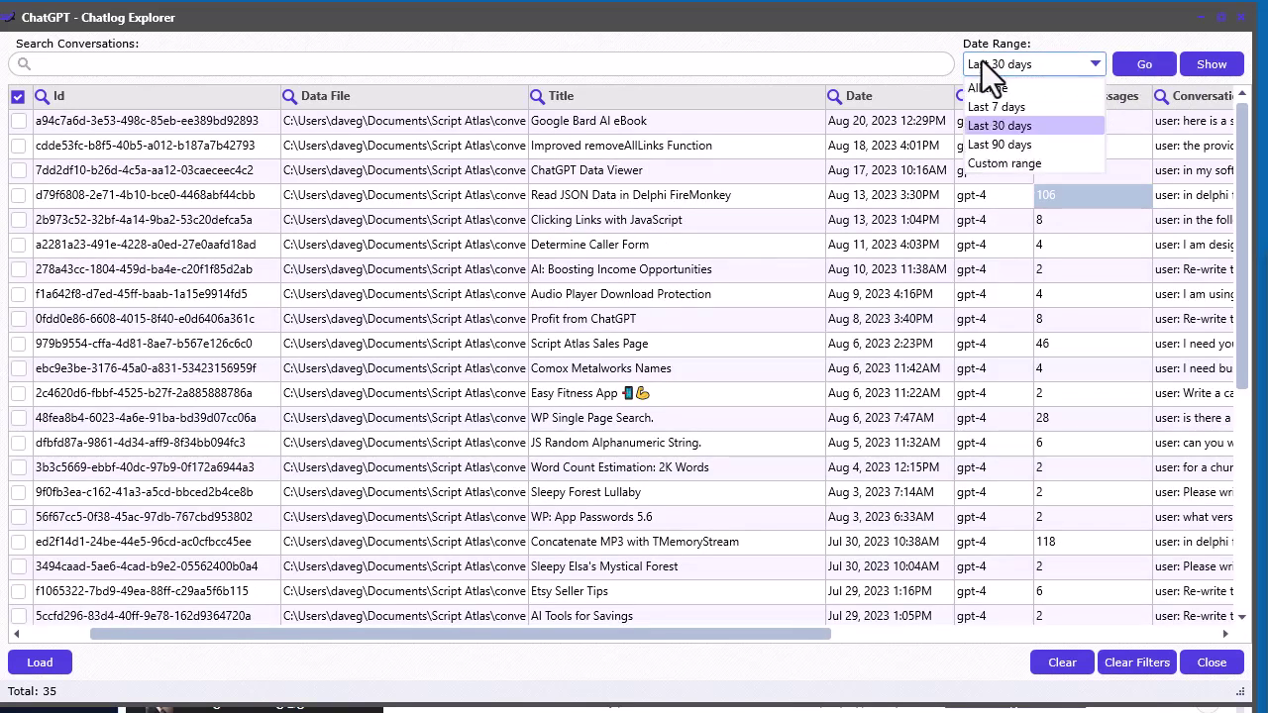
left_click(1027, 159)
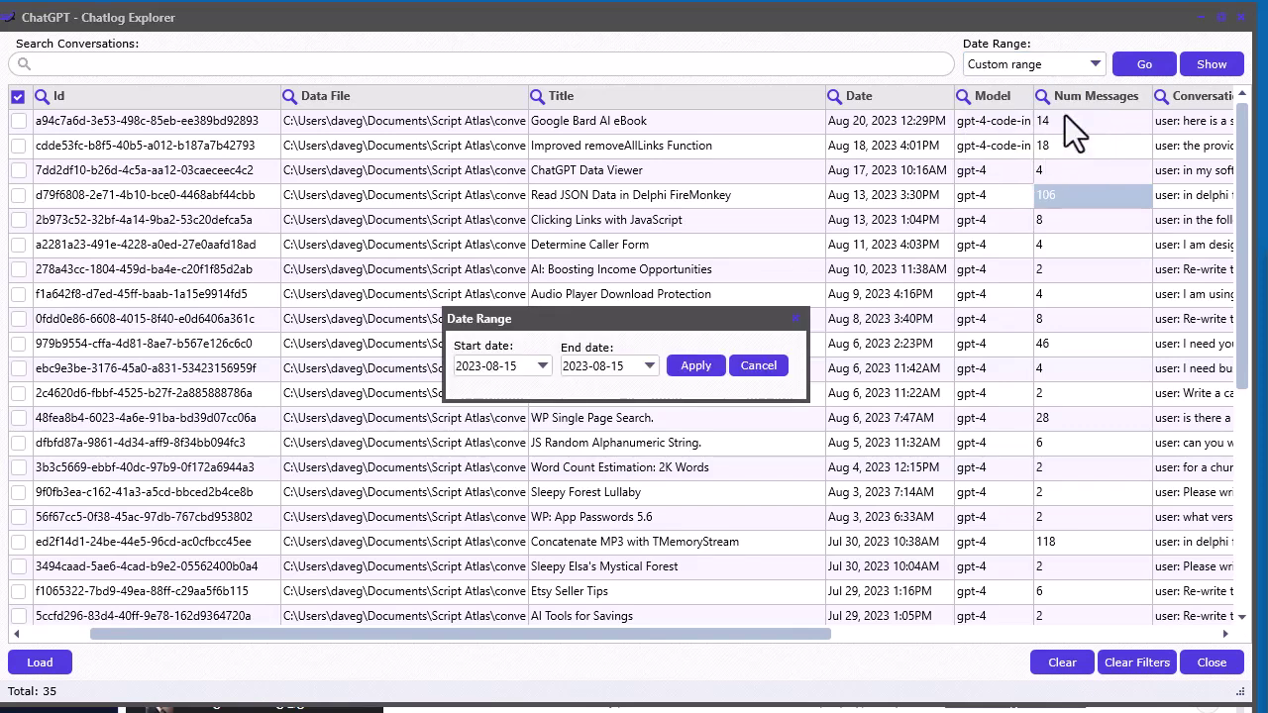
left_click(544, 367)
left_click(517, 436)
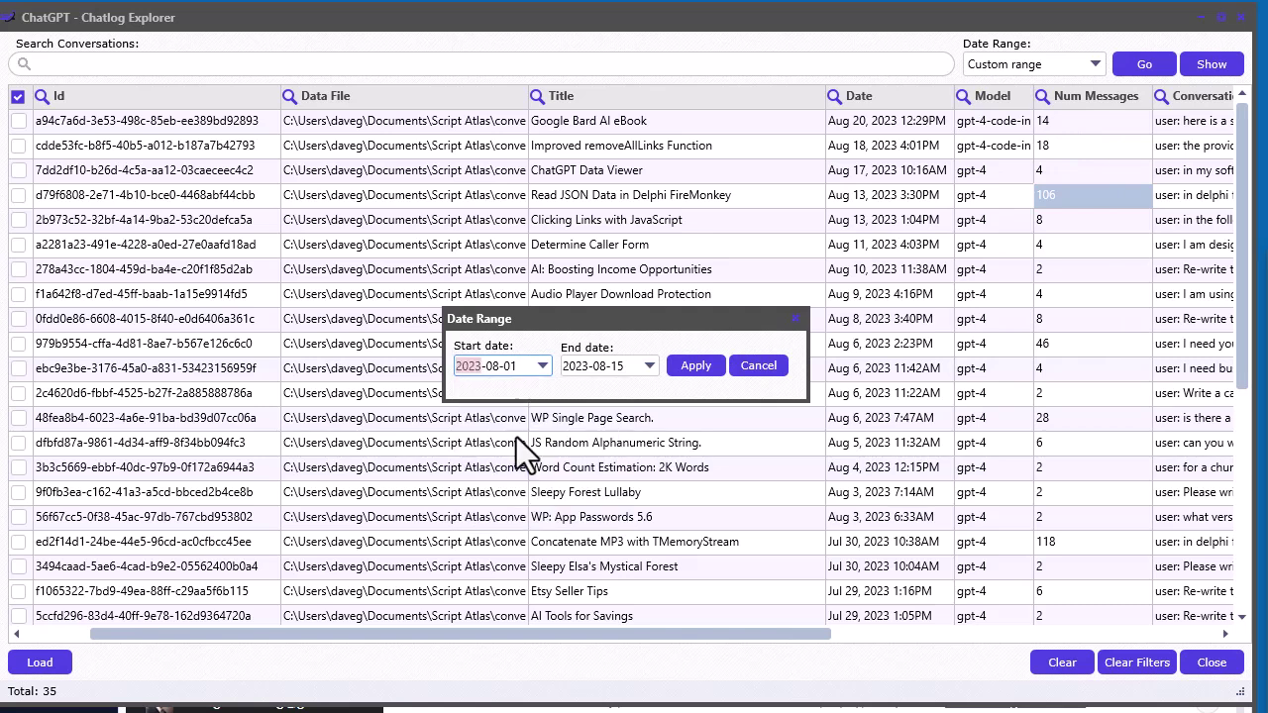
left_click(647, 366)
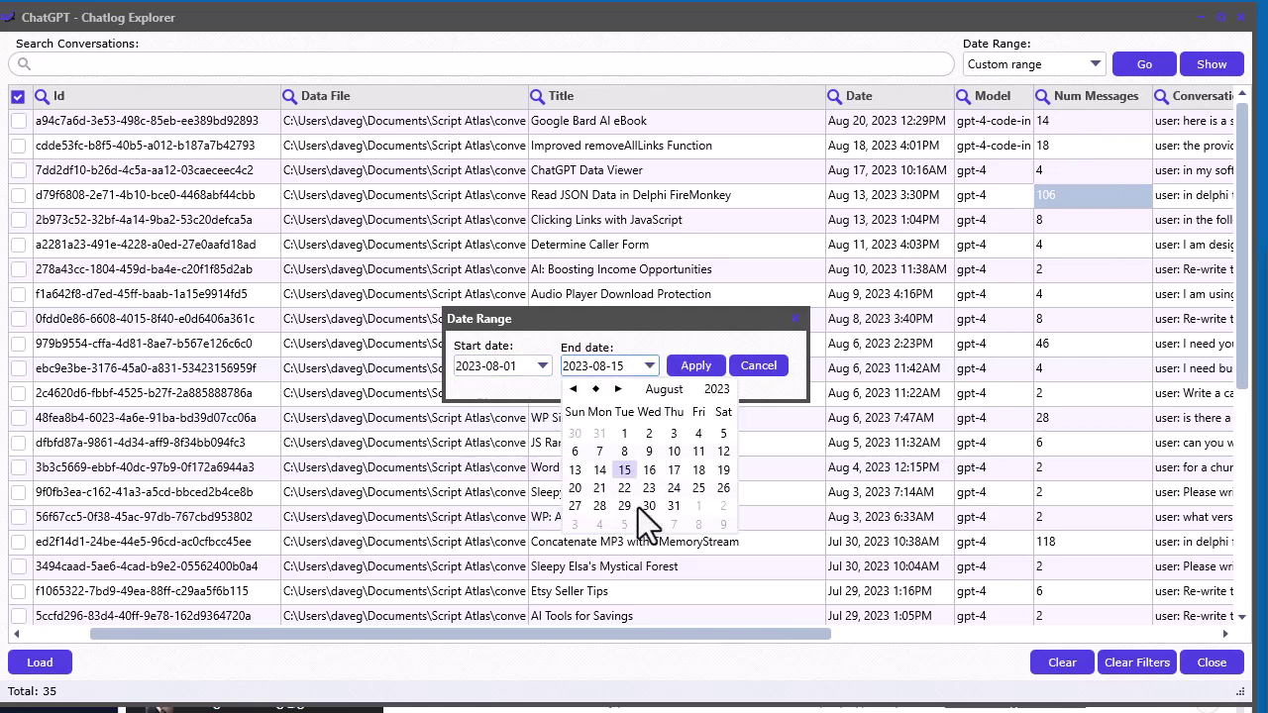
left_click(674, 506)
left_click(693, 366)
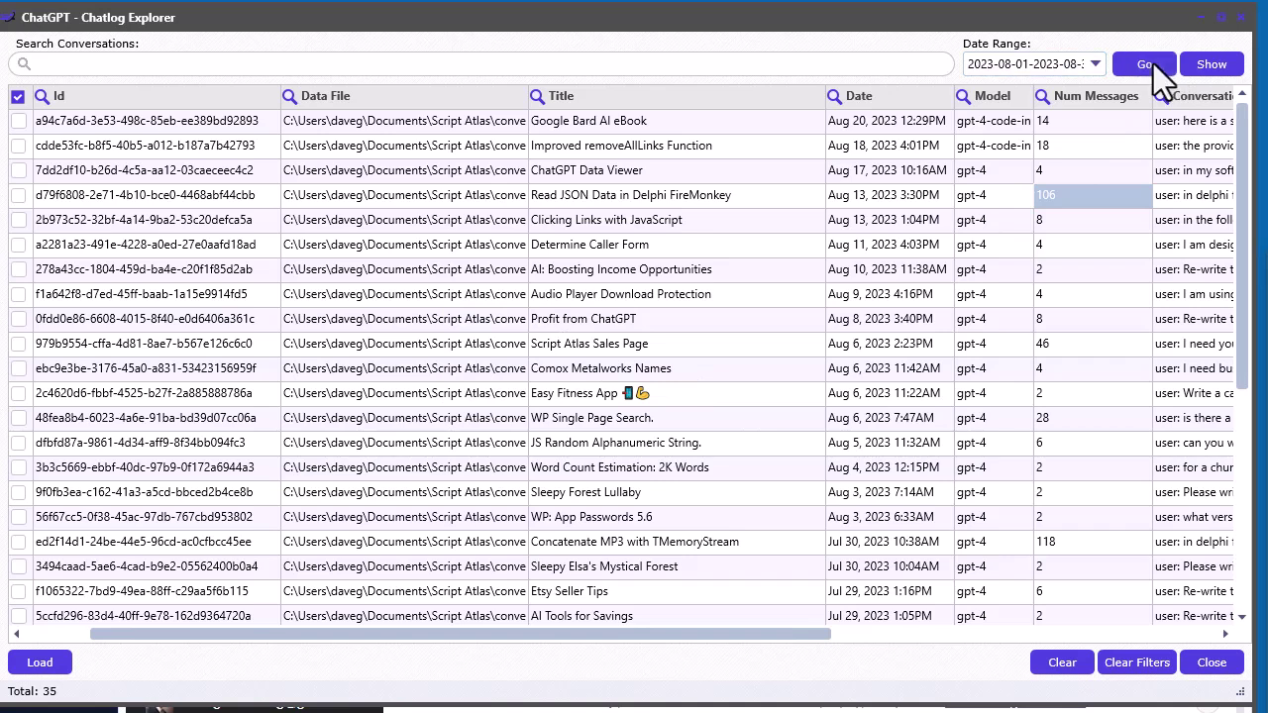
left_click(1147, 63)
Reset the conversation date range to all time and reload the full list
left_click(1094, 63)
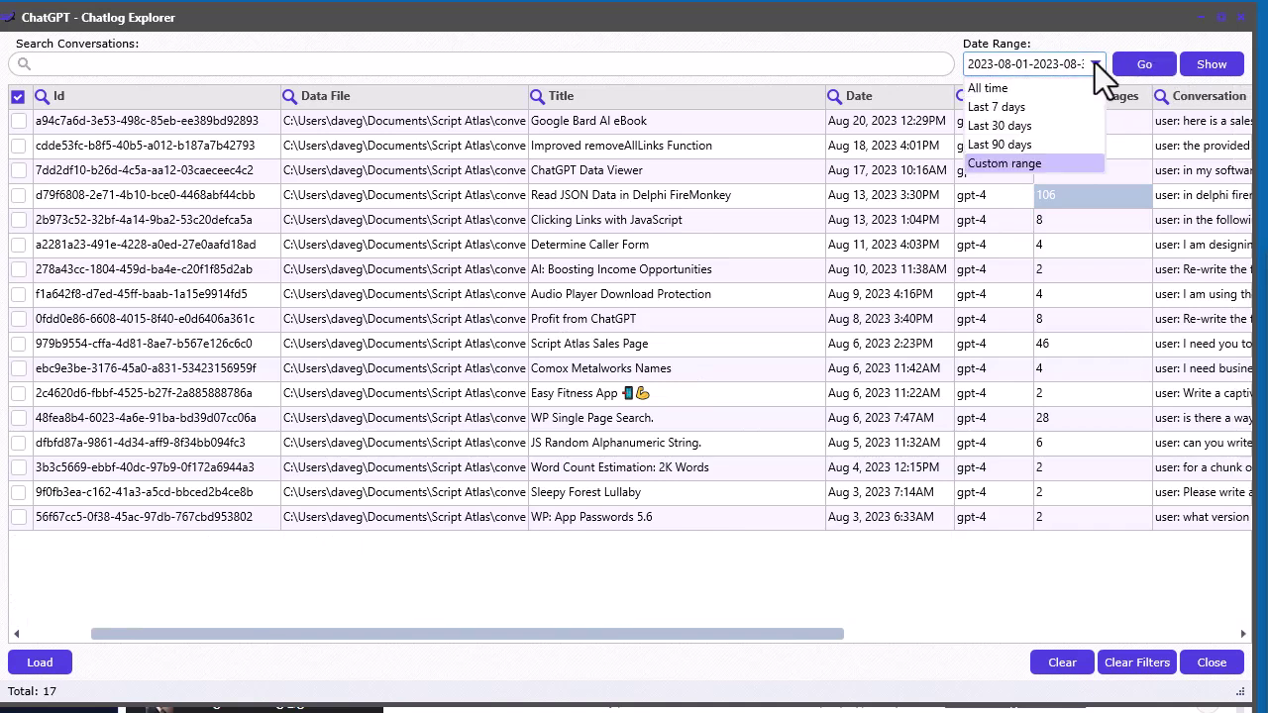
left_click(1011, 91)
left_click(1149, 65)
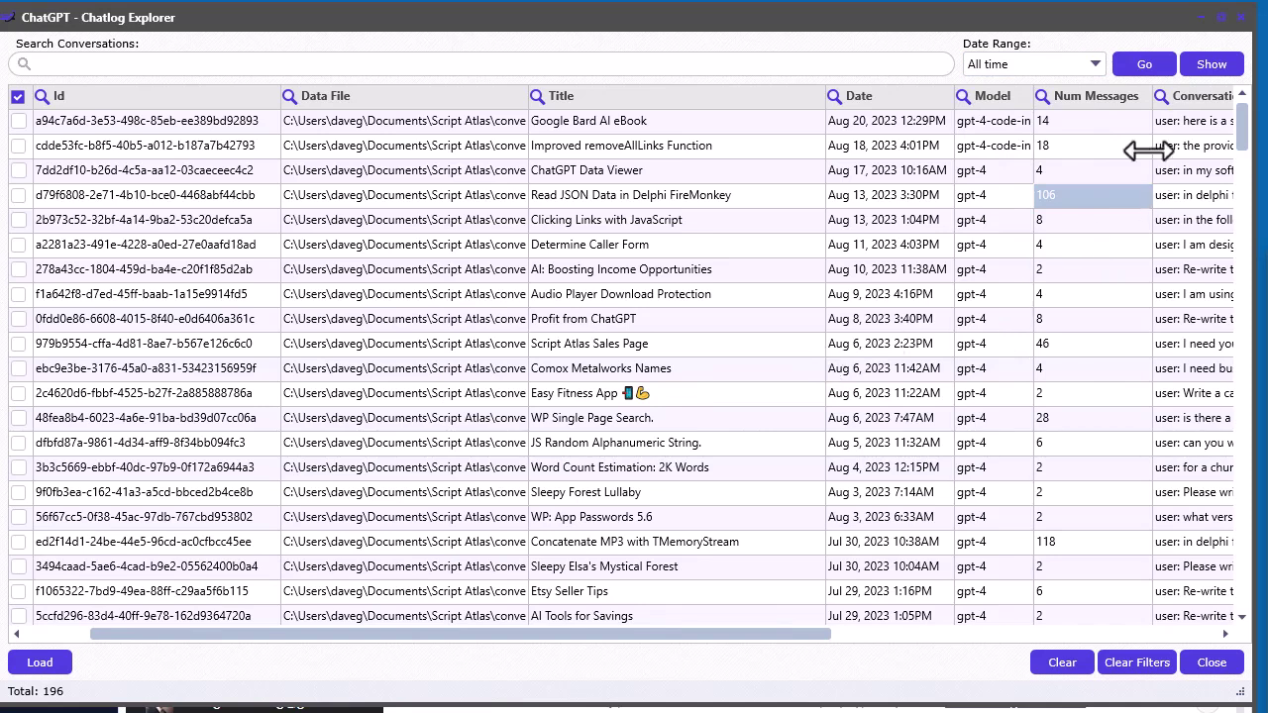
Open the "Improved removeAllLinks Function" conversation in the chat viewer and copy ChatGPT's reply that uses tinymce.each to the clipboard
left_click(669, 147)
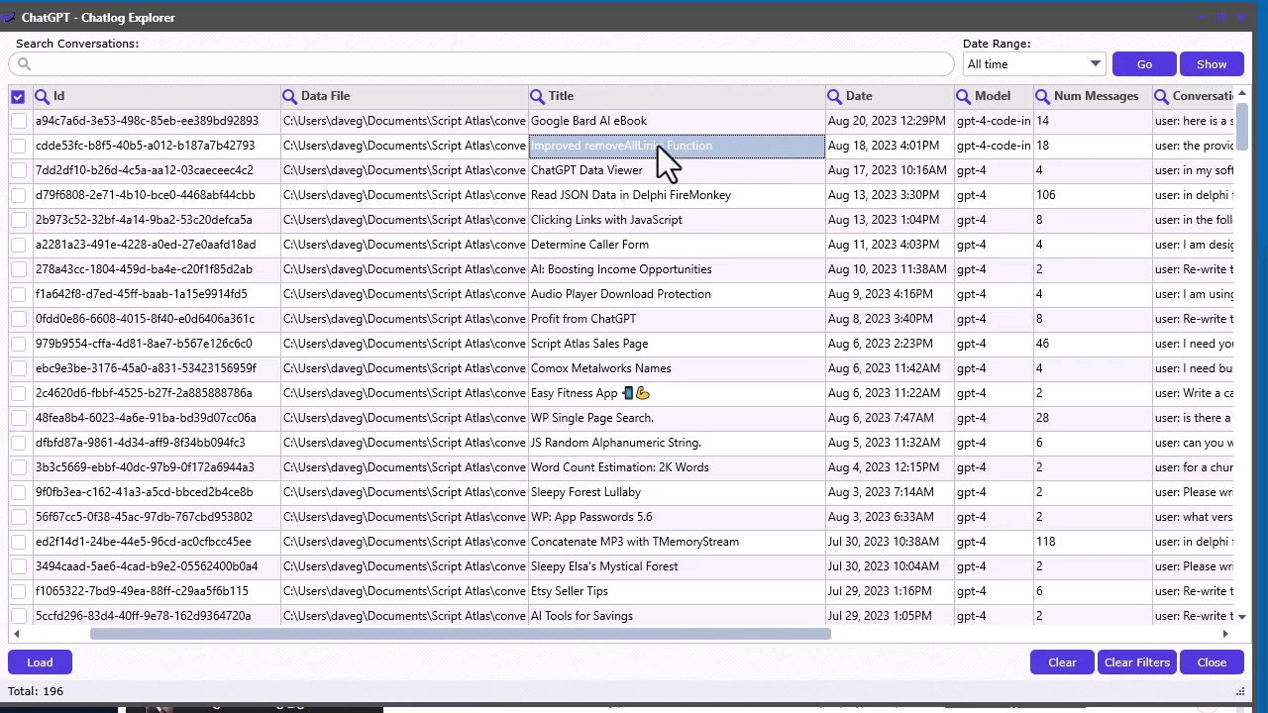
double_click(657, 148)
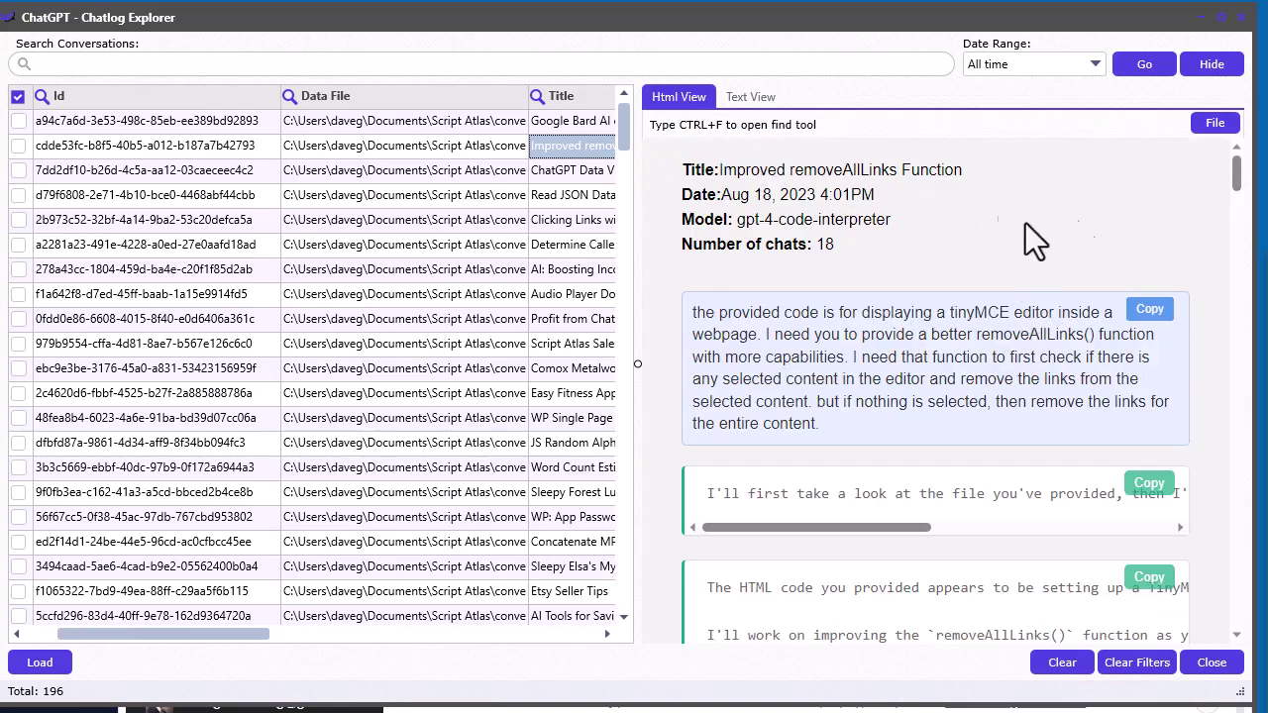
left_click_drag(1238, 175, 1238, 292)
scroll(1069, 254, "up", 3)
scroll(853, 259, "up", 1)
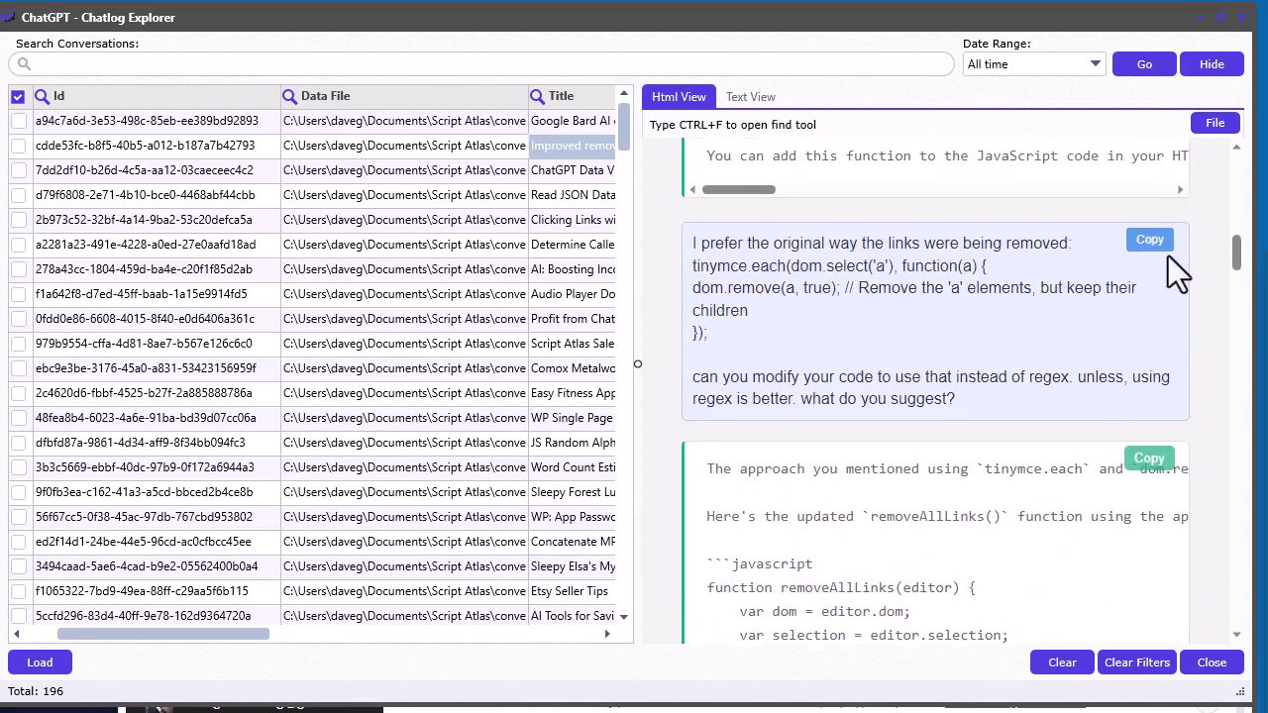
scroll(840, 367, "down", 3)
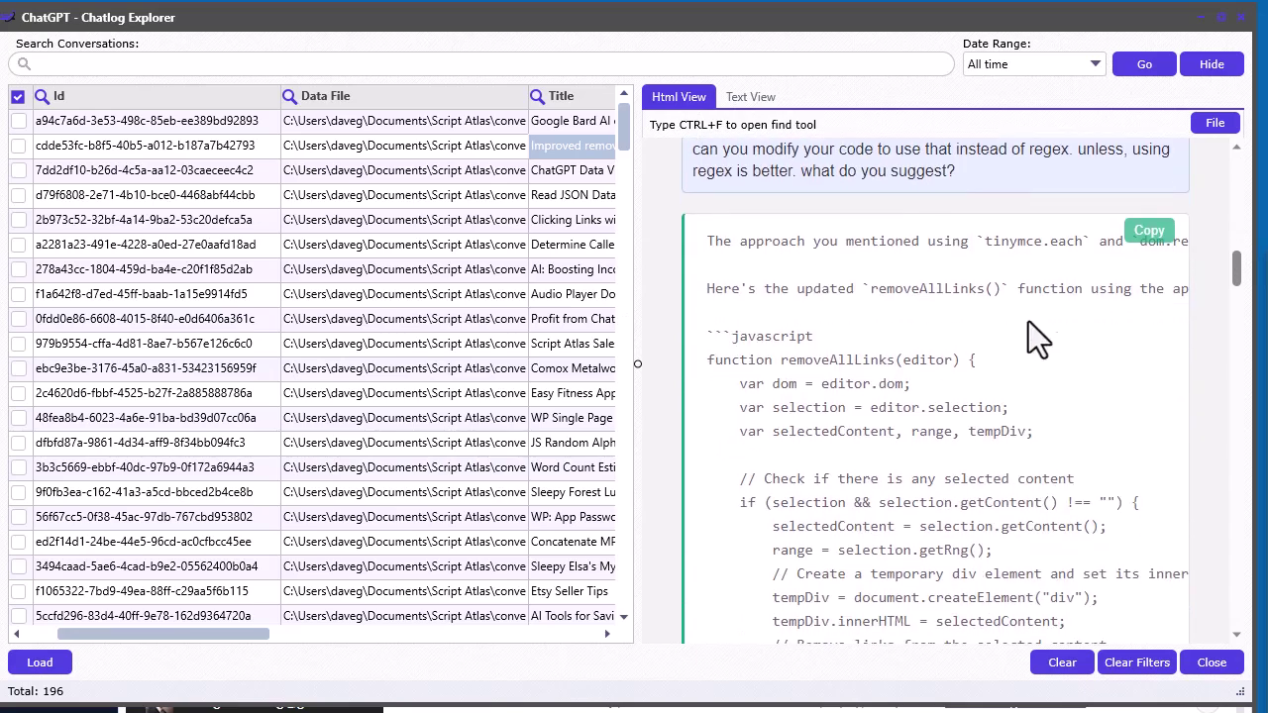
left_click(1149, 238)
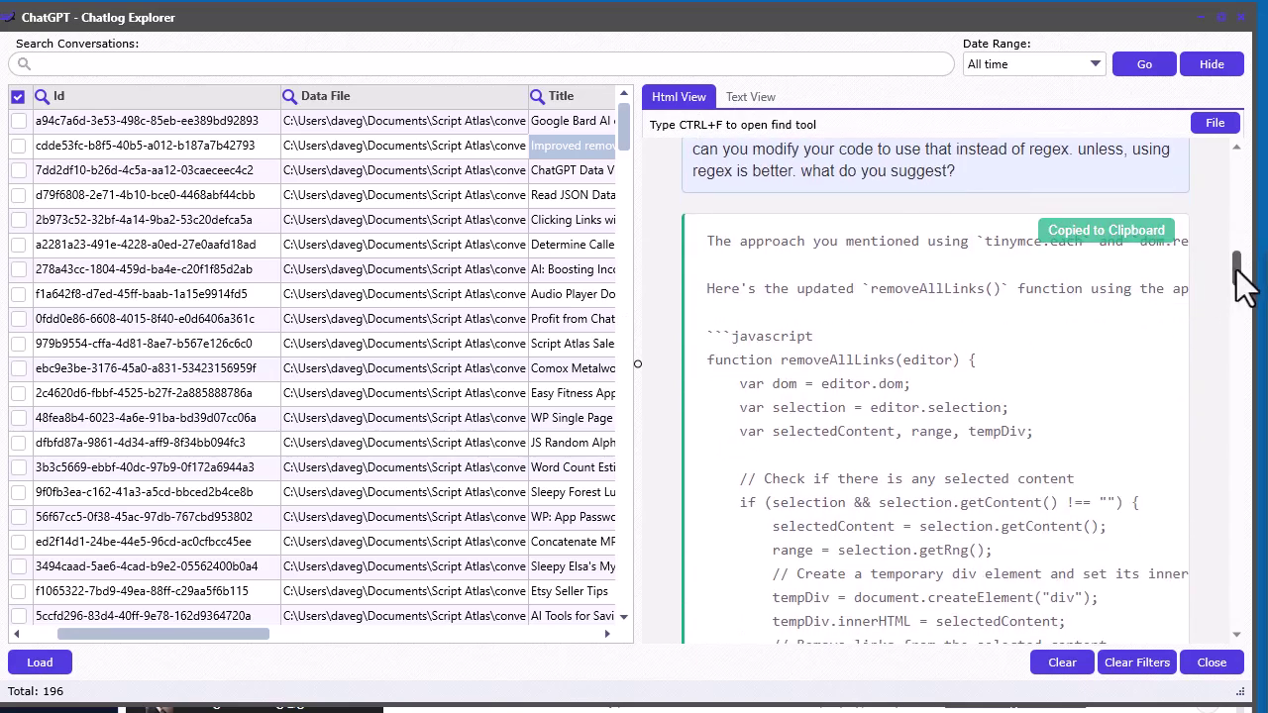
left_click_drag(1236, 273, 1263, 144)
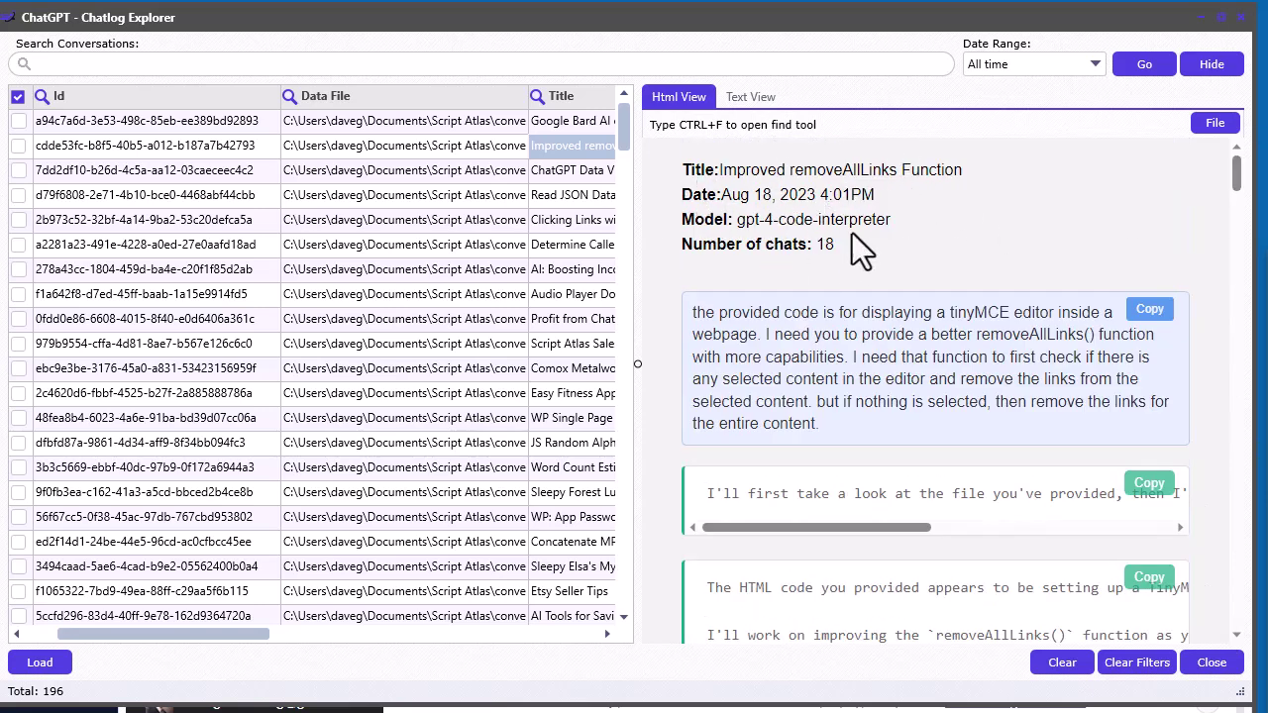
Look over the conversation's plain-text version, and return to its HTML version
left_click(751, 97)
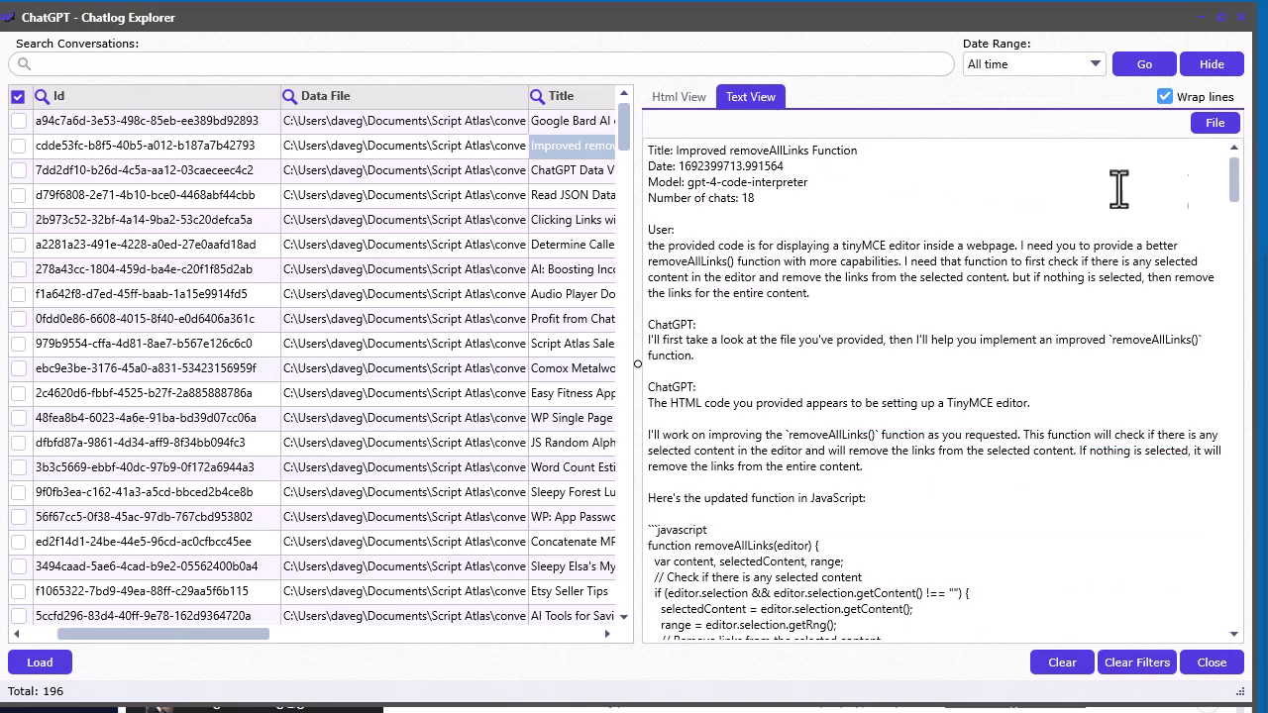
mouse_move(1234, 158)
left_mouse_down()
mouse_move(1233, 594)
mouse_move(1234, 149)
left_mouse_up()
left_click(680, 98)
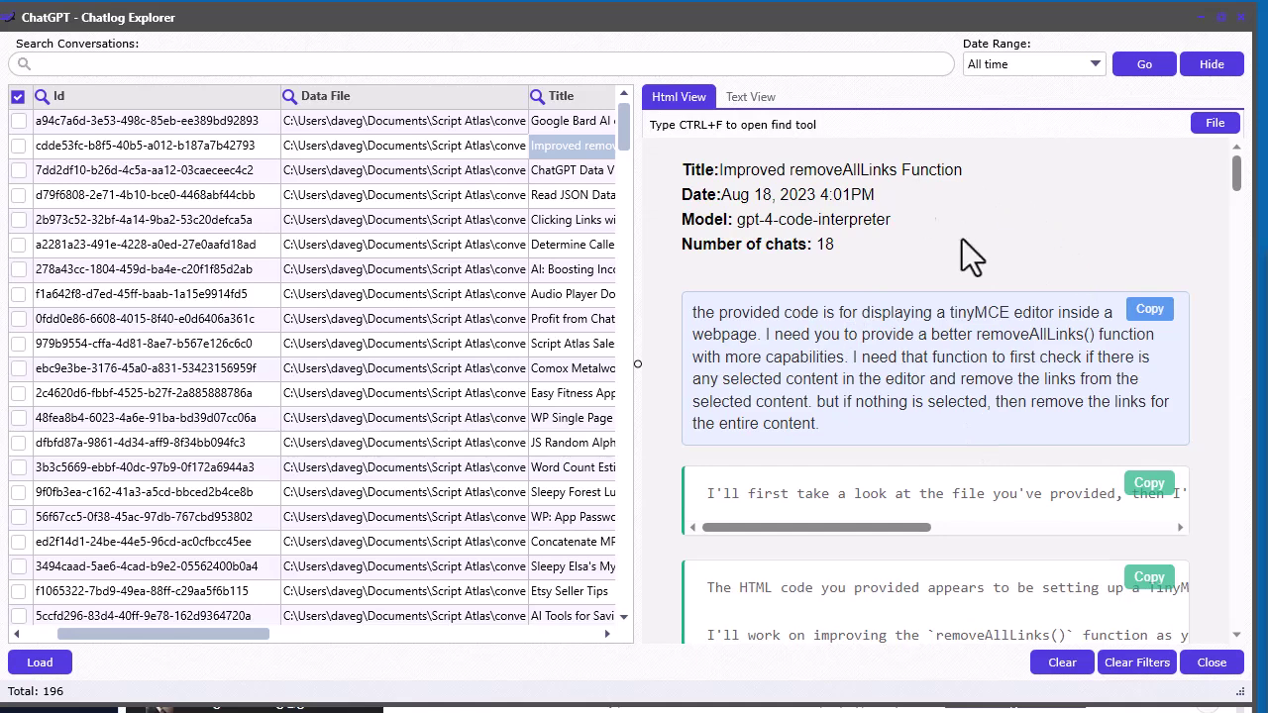
scroll(1237, 195, "down", 5)
scroll(1237, 199, "up", 5)
Save the open conversation as the HTML file conversation.html in the Script Atlas folder
left_click(1196, 128)
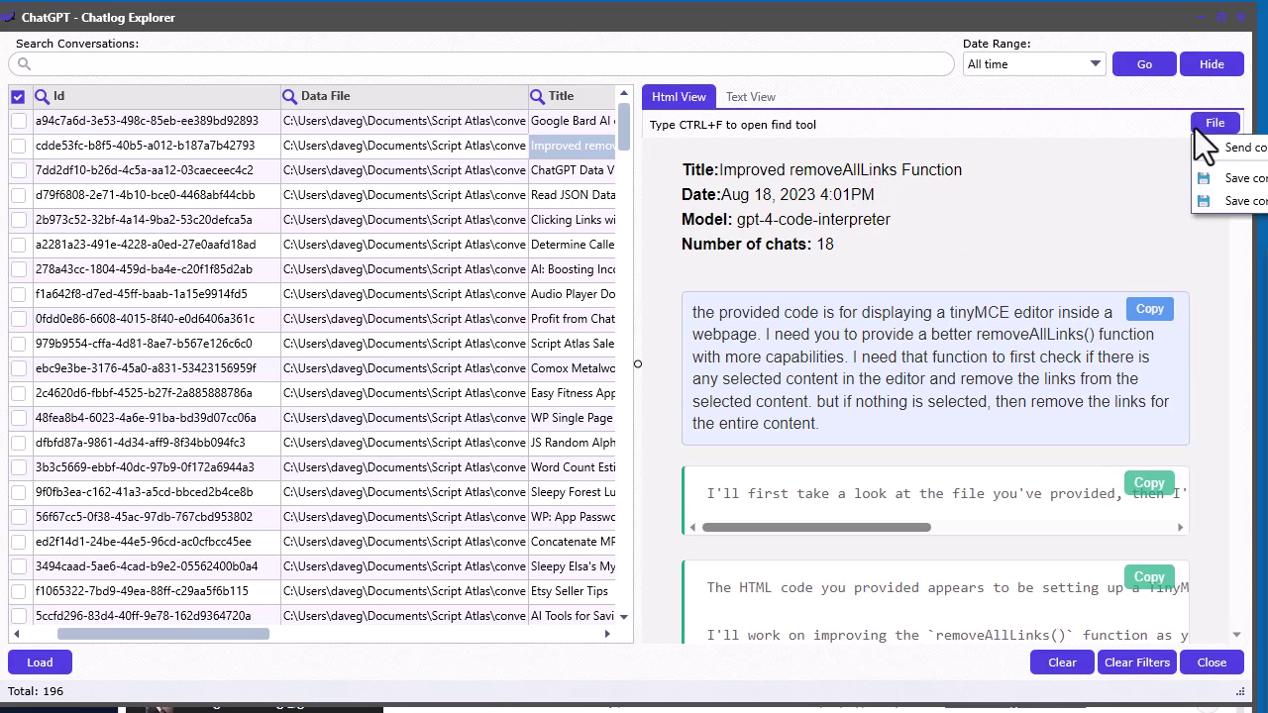
left_click_drag(999, 21, 757, 20)
left_click(973, 122)
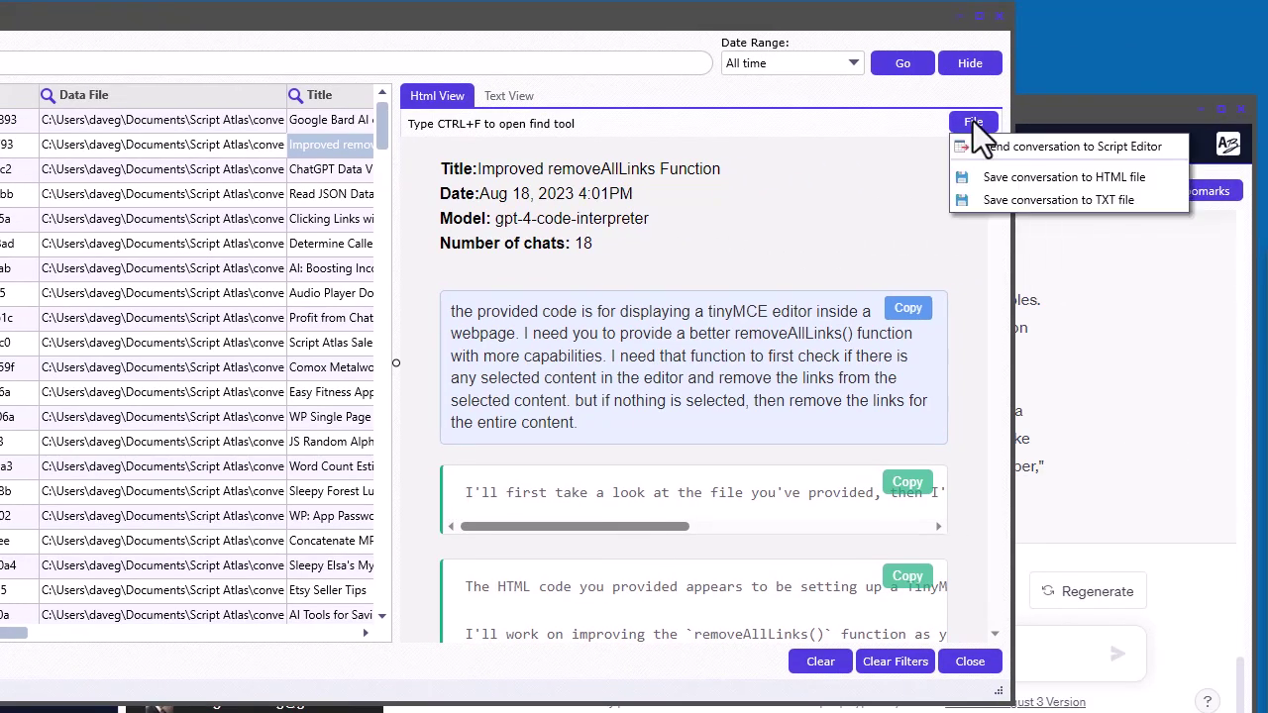
left_click(1087, 177)
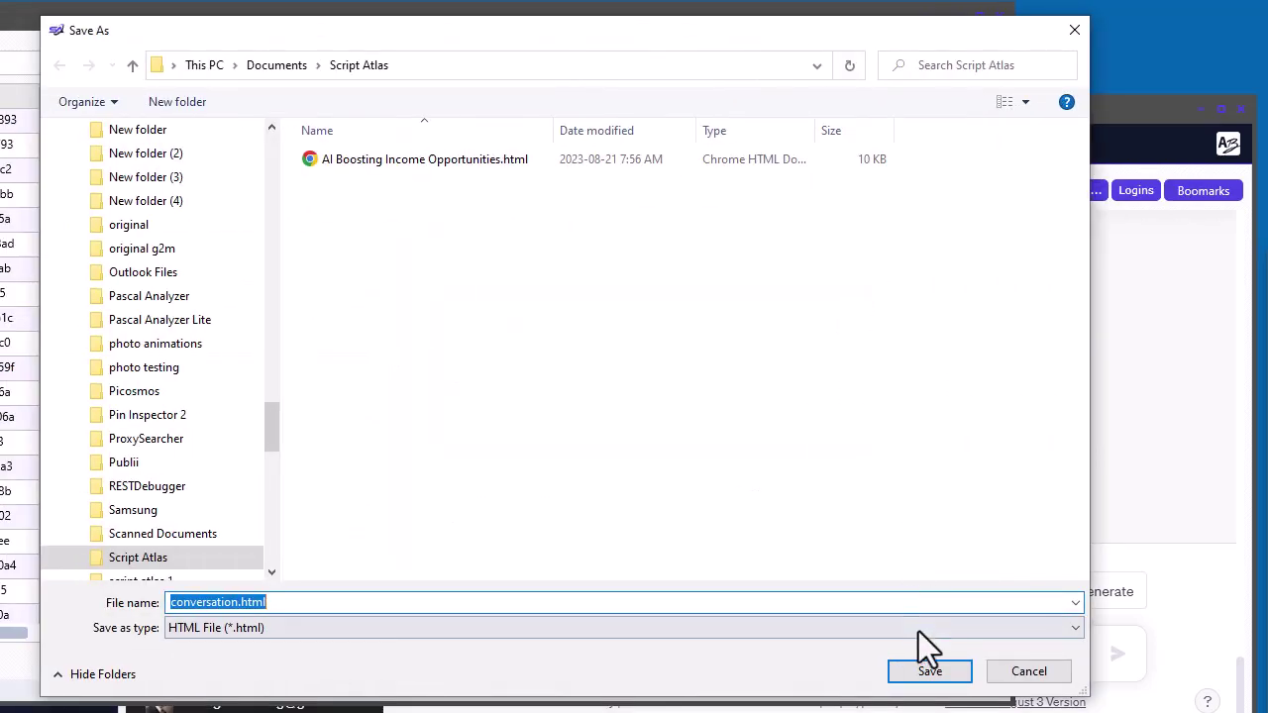
left_click(929, 673)
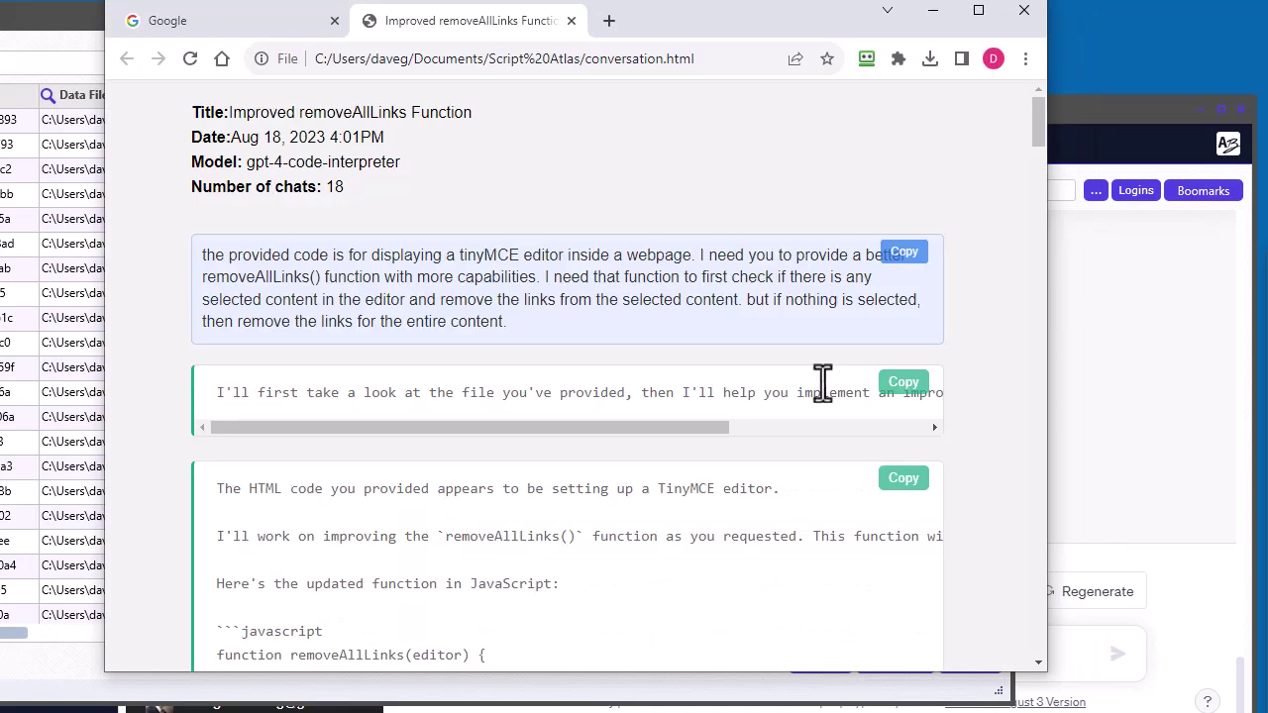
Look over the saved conversation in the browser, minimize the browser, and maximize the Chatlog Explorer window
mouse_move(1037, 111)
left_mouse_down()
mouse_move(1012, 434)
mouse_move(1019, 615)
mouse_move(1047, 119)
left_mouse_up()
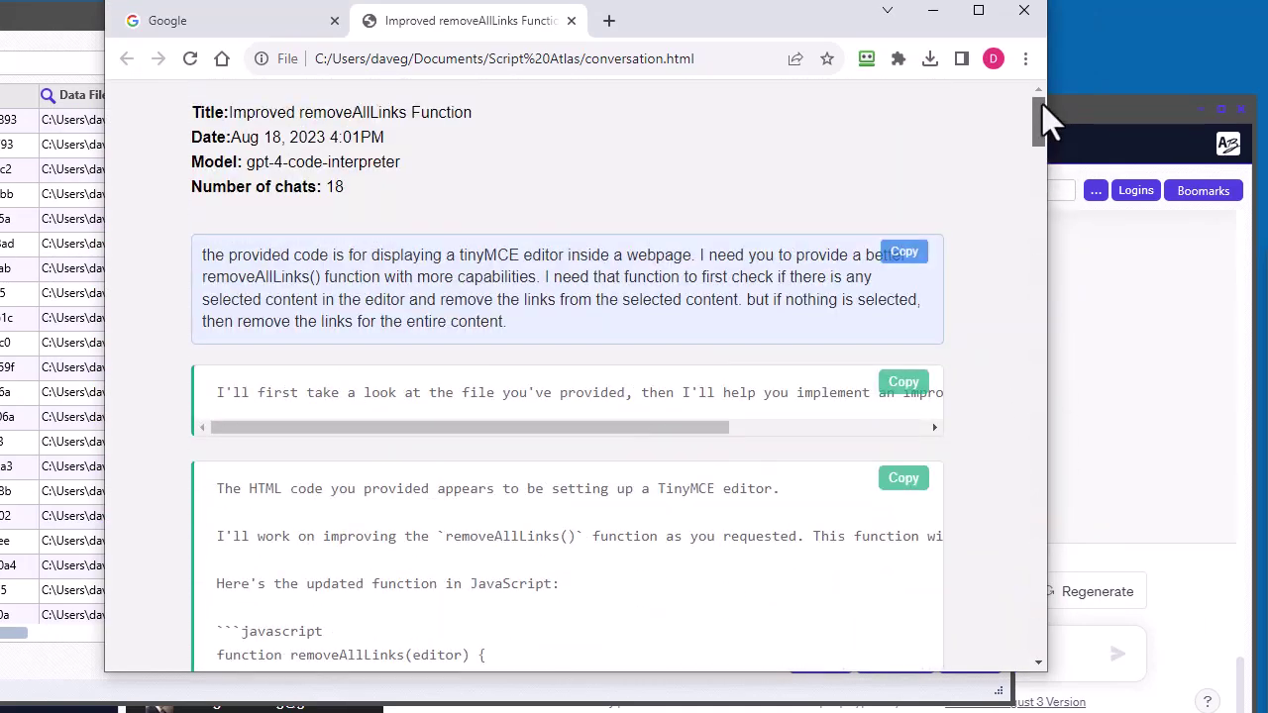
left_click(934, 12)
double_click(676, 30)
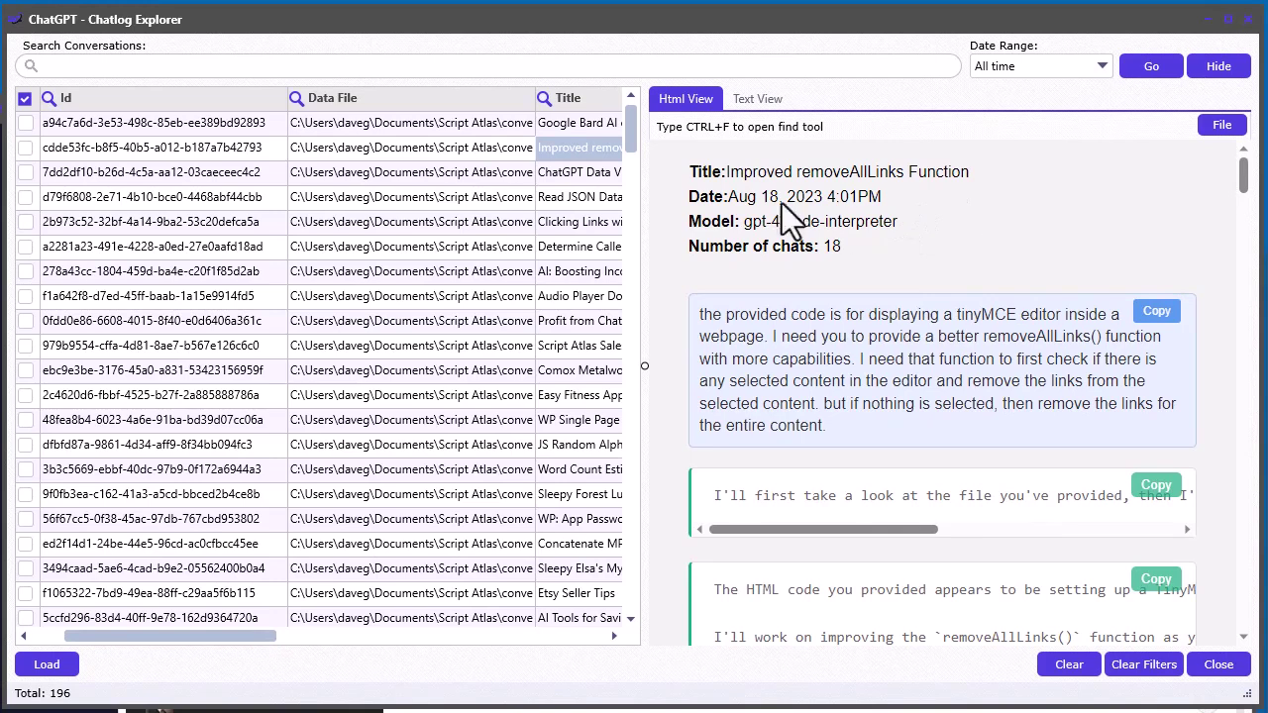
Check the first four conversations in the list and save the selected ones as HTML files in the Script Atlas folder
left_click(25, 125)
left_click(27, 148)
left_click(27, 172)
left_click(27, 198)
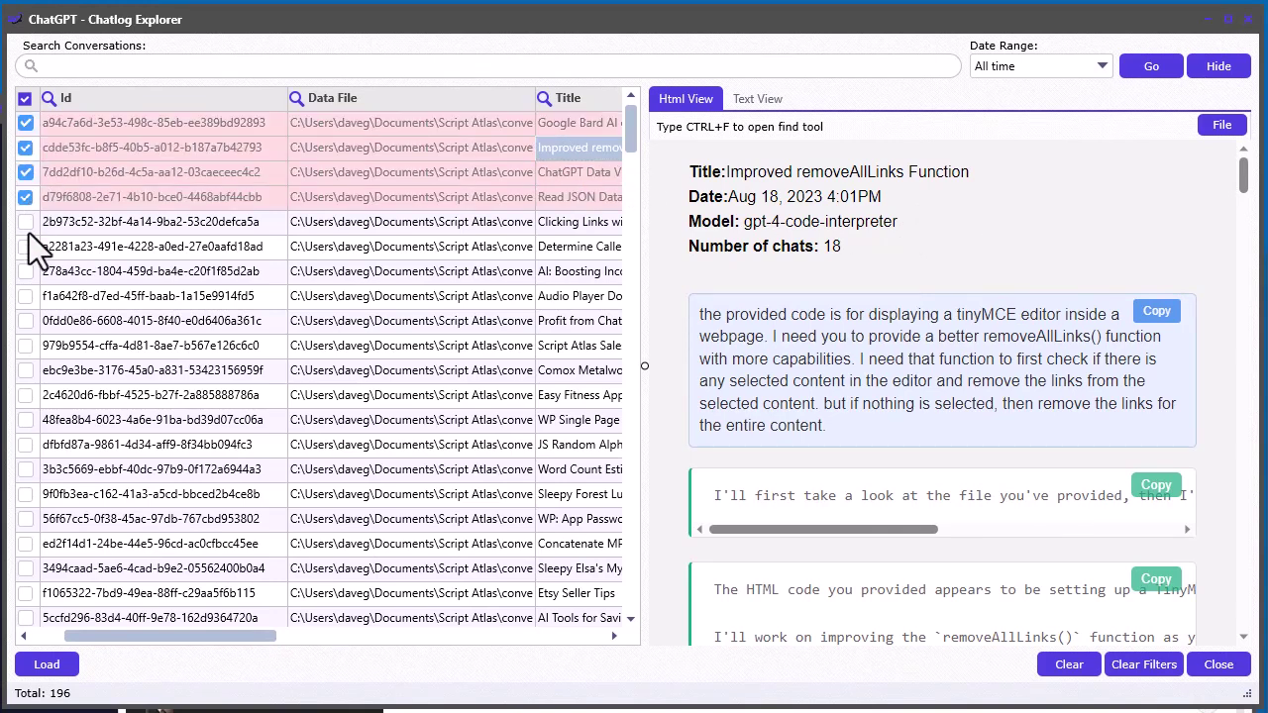
right_click(184, 160)
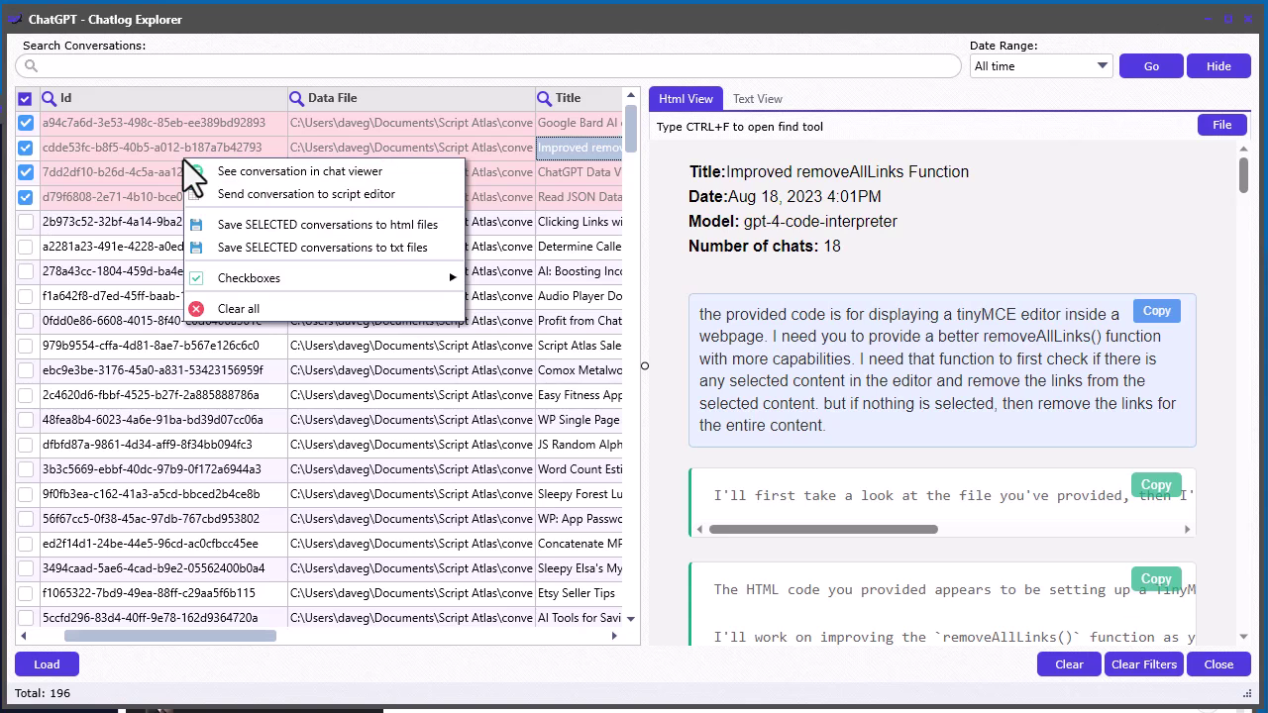
left_click(320, 226)
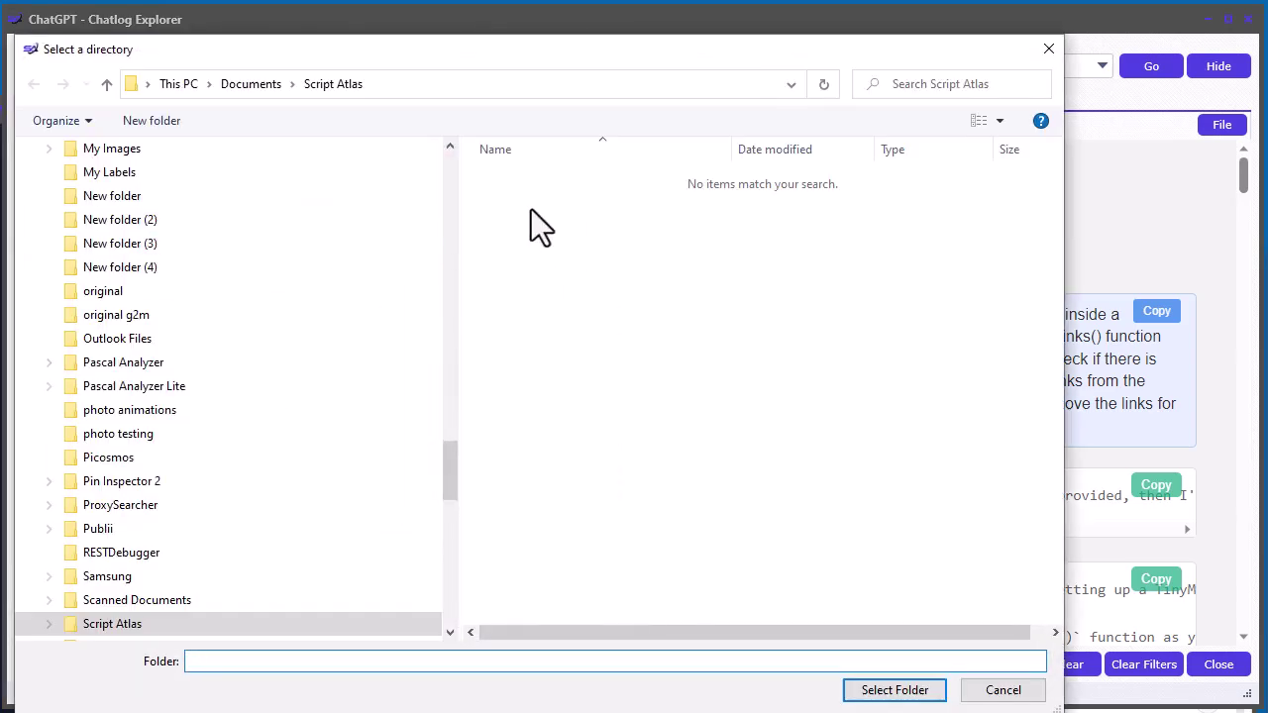
left_click(884, 692)
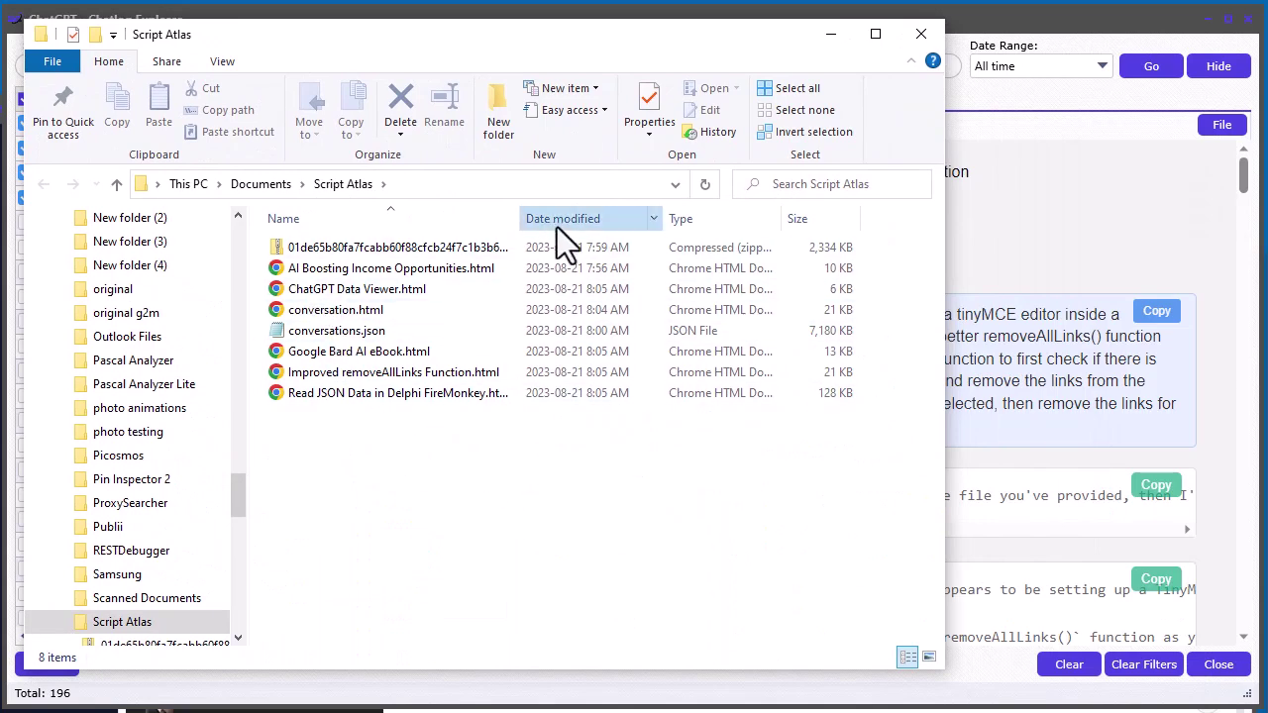
Sort the Script Atlas folder by file type, look over the exported HTML files, and close the folder window
left_click(556, 224)
left_click(722, 222)
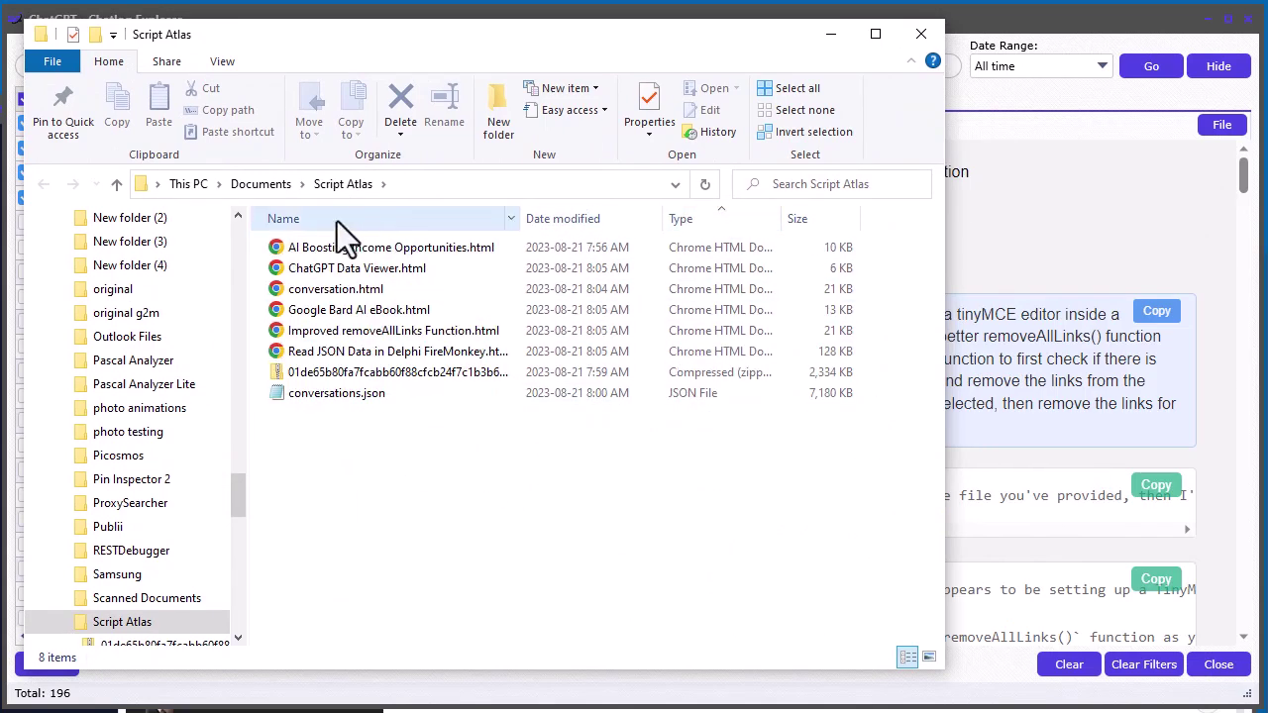
left_click(321, 312)
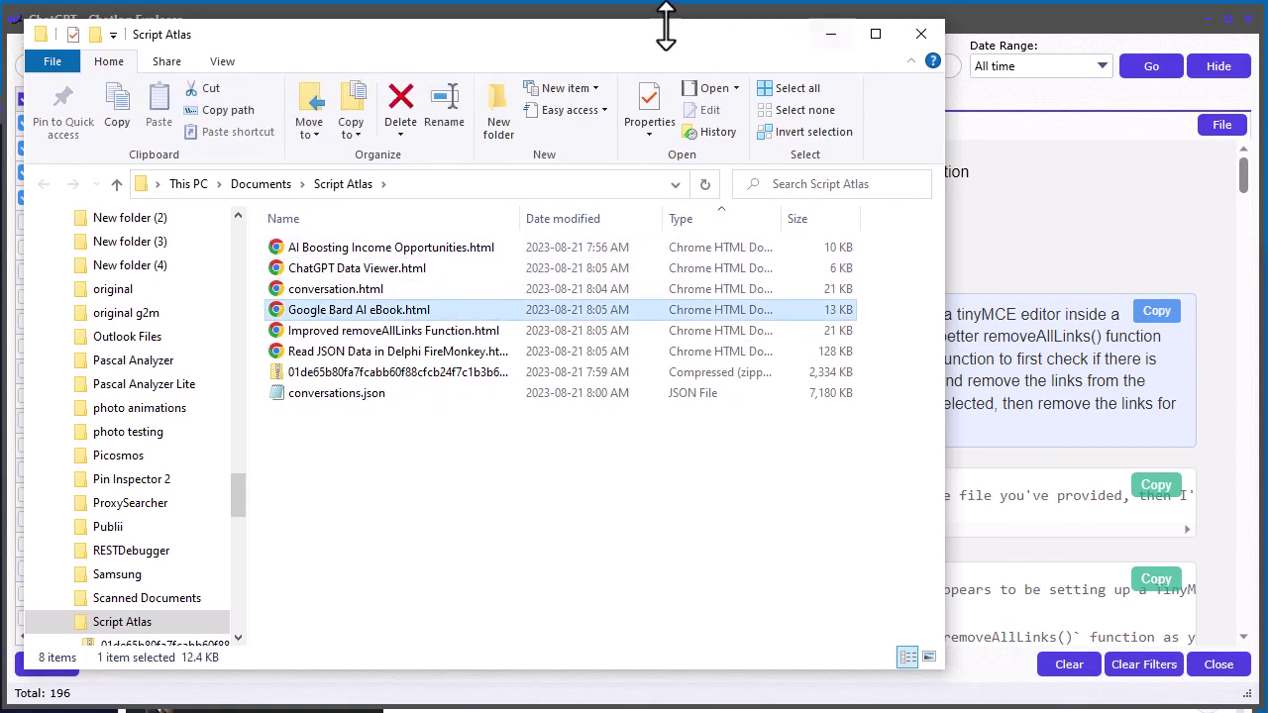
left_click_drag(705, 47, 930, 157)
left_click(1056, 141)
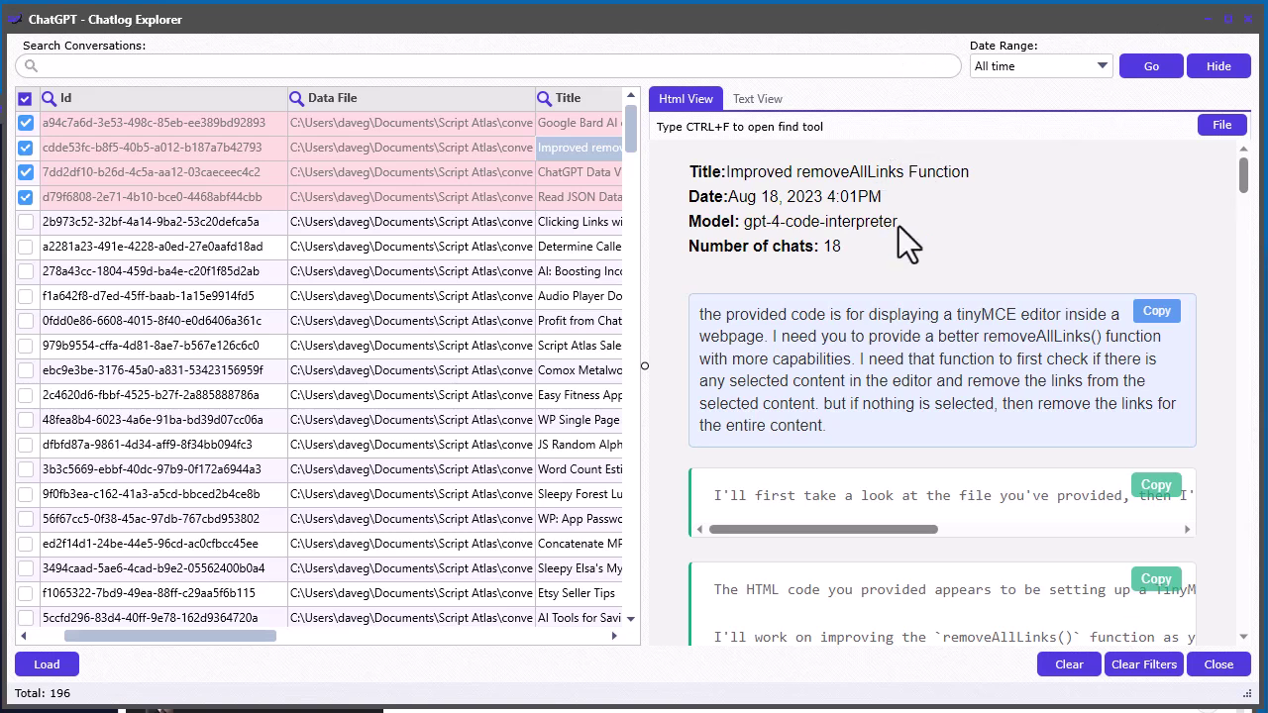
Search within the open conversation for "delphi", and replace that search term with "function"
key("ctrl+f")
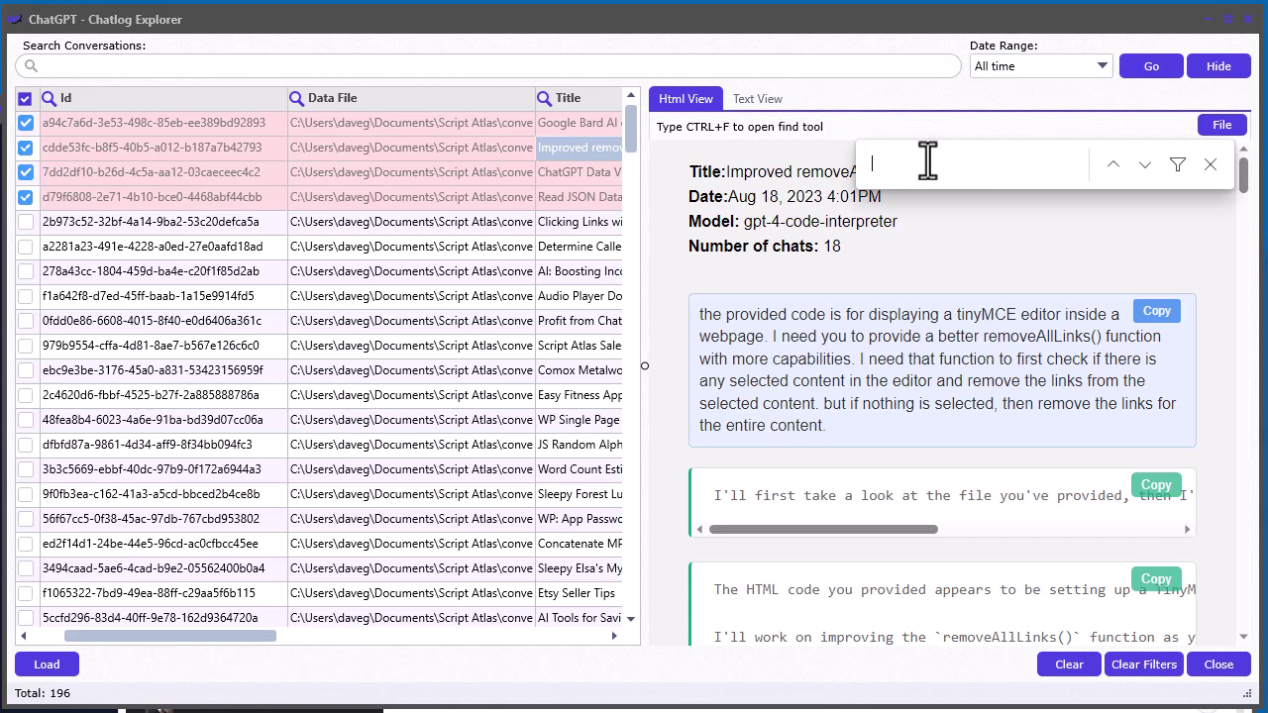
type("delphi")
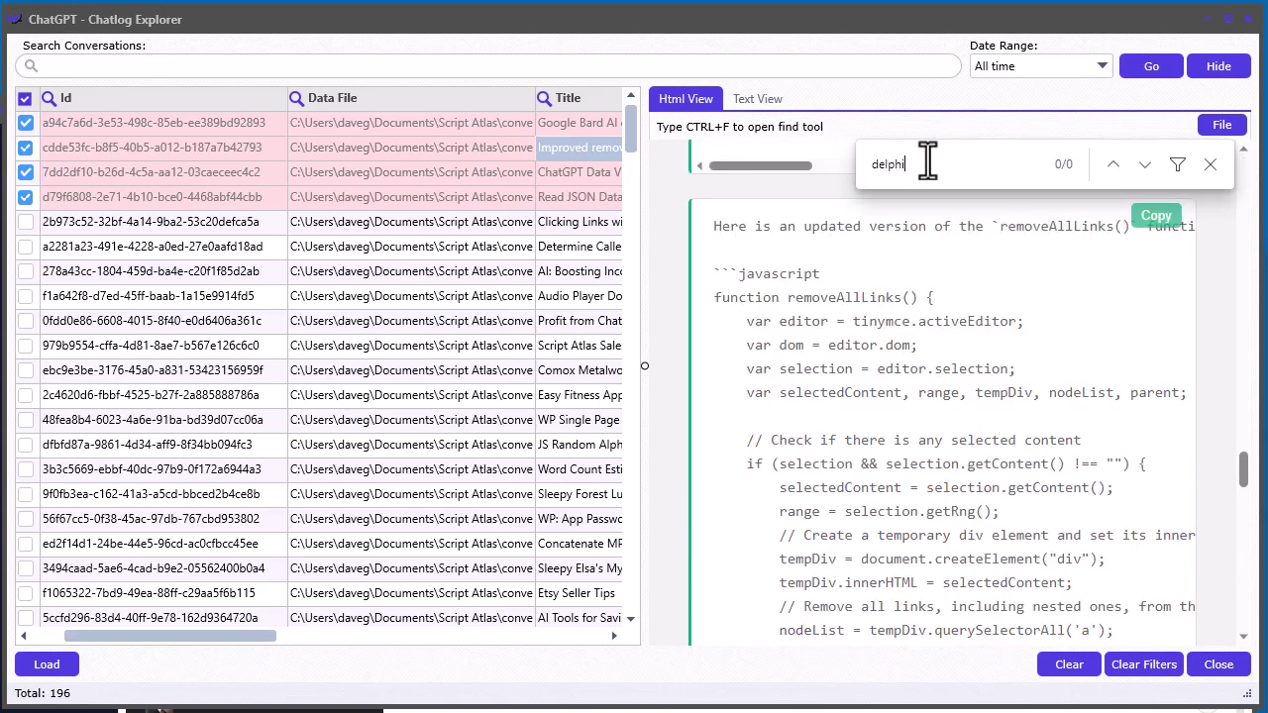
key("BackSpace")
key("BackSpace")
key("BackSpace")
key("BackSpace")
key("BackSpace")
type("function")
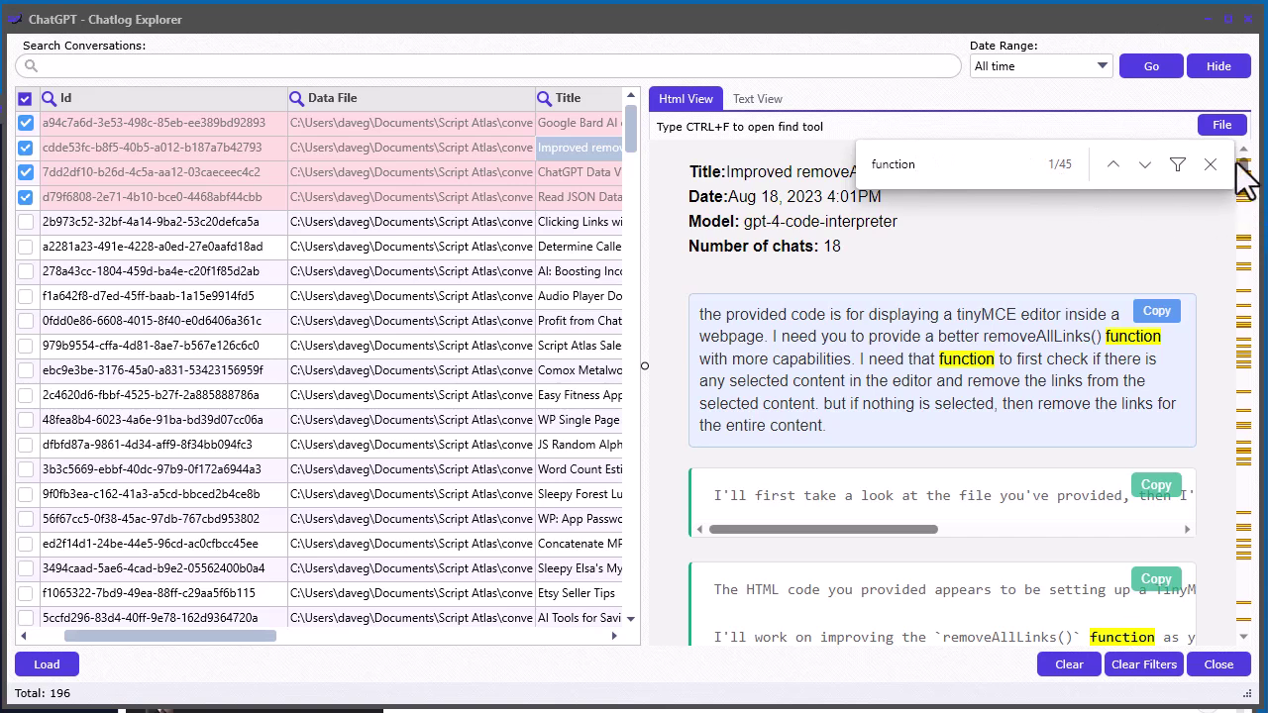
Step forward through the "function" matches in the conversation, close the find tool, and return to the conversation's start
left_click(1144, 166)
left_click(1144, 165)
left_click(1144, 165)
left_click(1144, 165)
left_click(1144, 165)
left_click(1139, 173)
left_click(1139, 173)
left_click(1139, 173)
left_click(1139, 174)
left_click(1139, 174)
left_click(1140, 174)
left_click(1139, 174)
left_click(1139, 173)
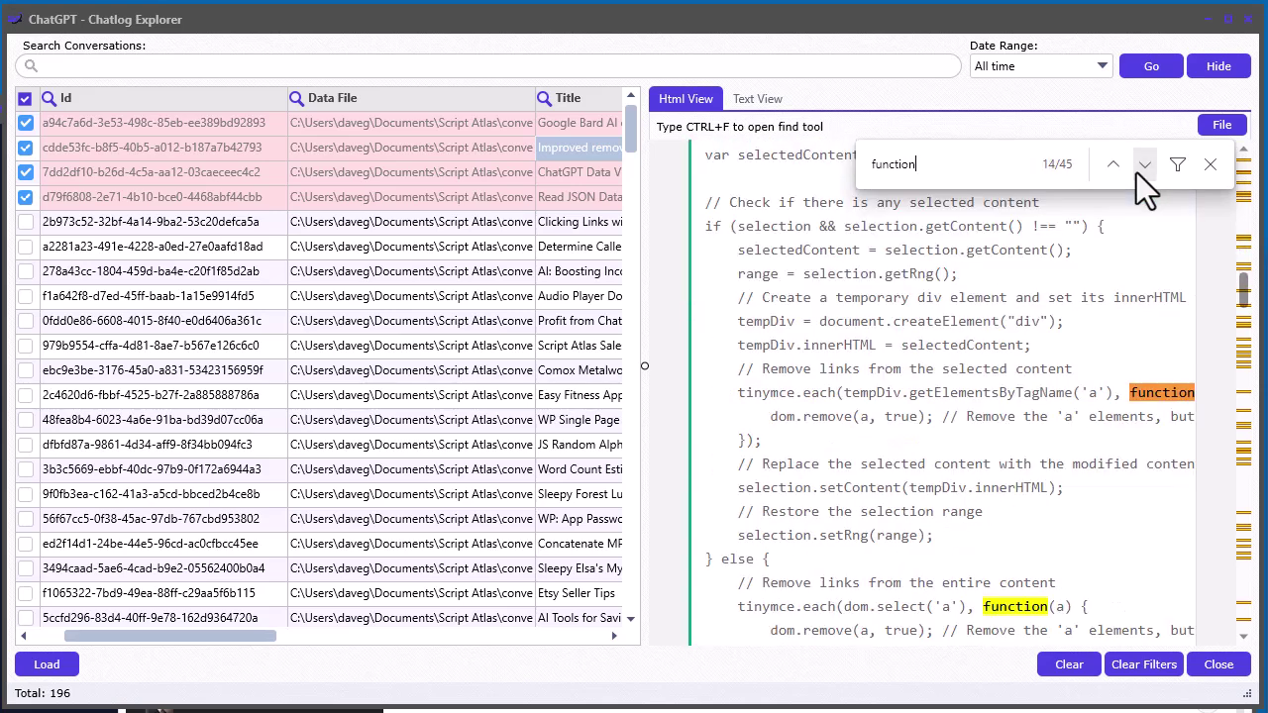
left_click(1211, 165)
left_click_drag(1243, 292, 1233, 206)
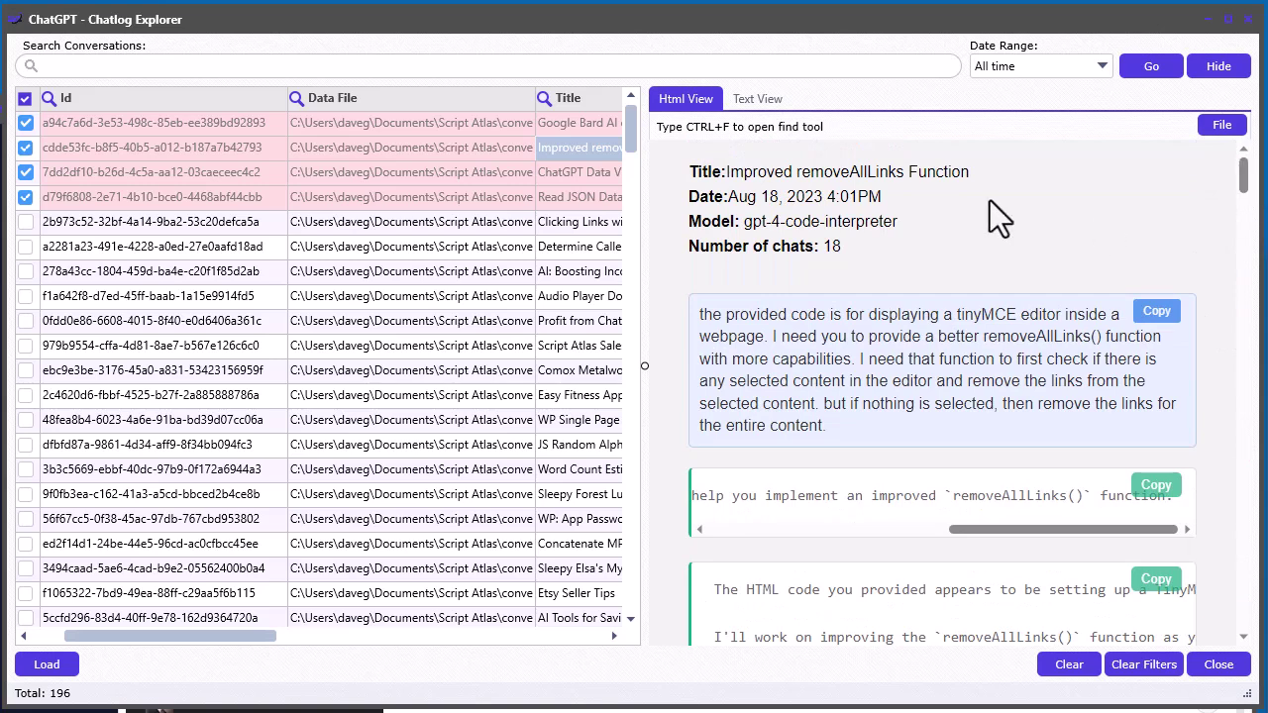
Uncheck the first four conversations in the list
left_click(27, 199)
left_click(23, 122)
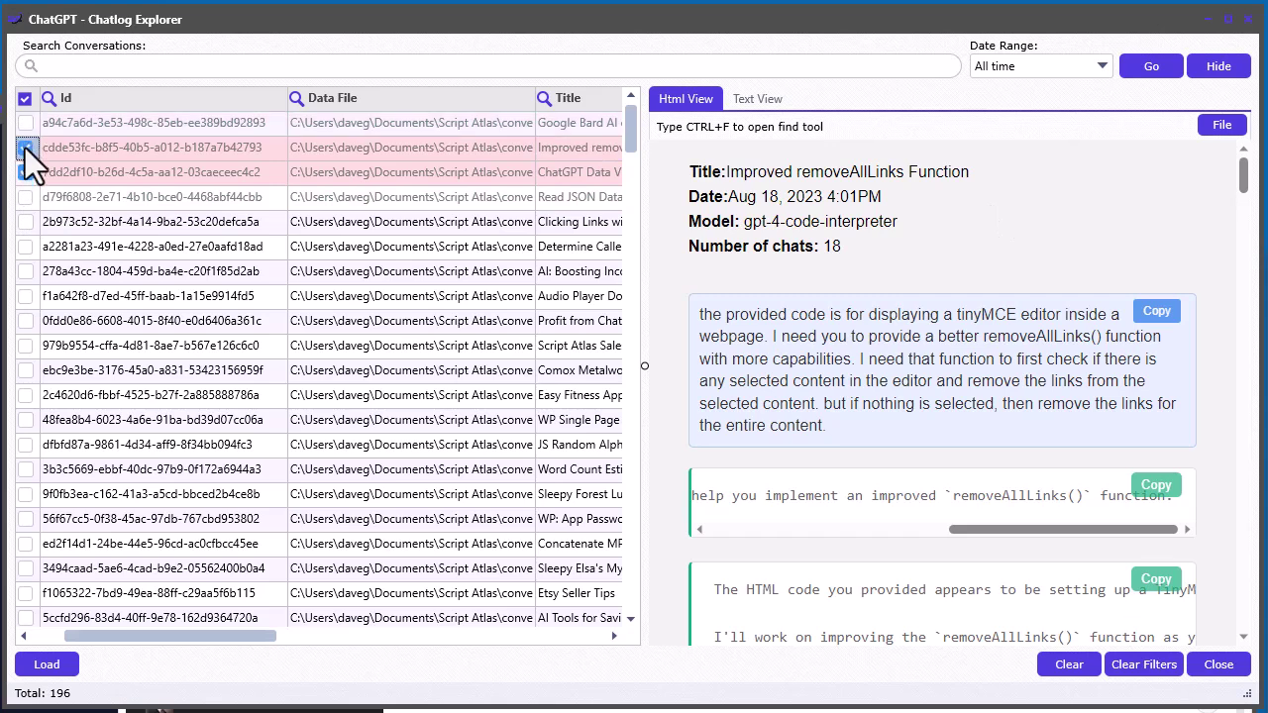
left_click(25, 148)
left_click(25, 171)
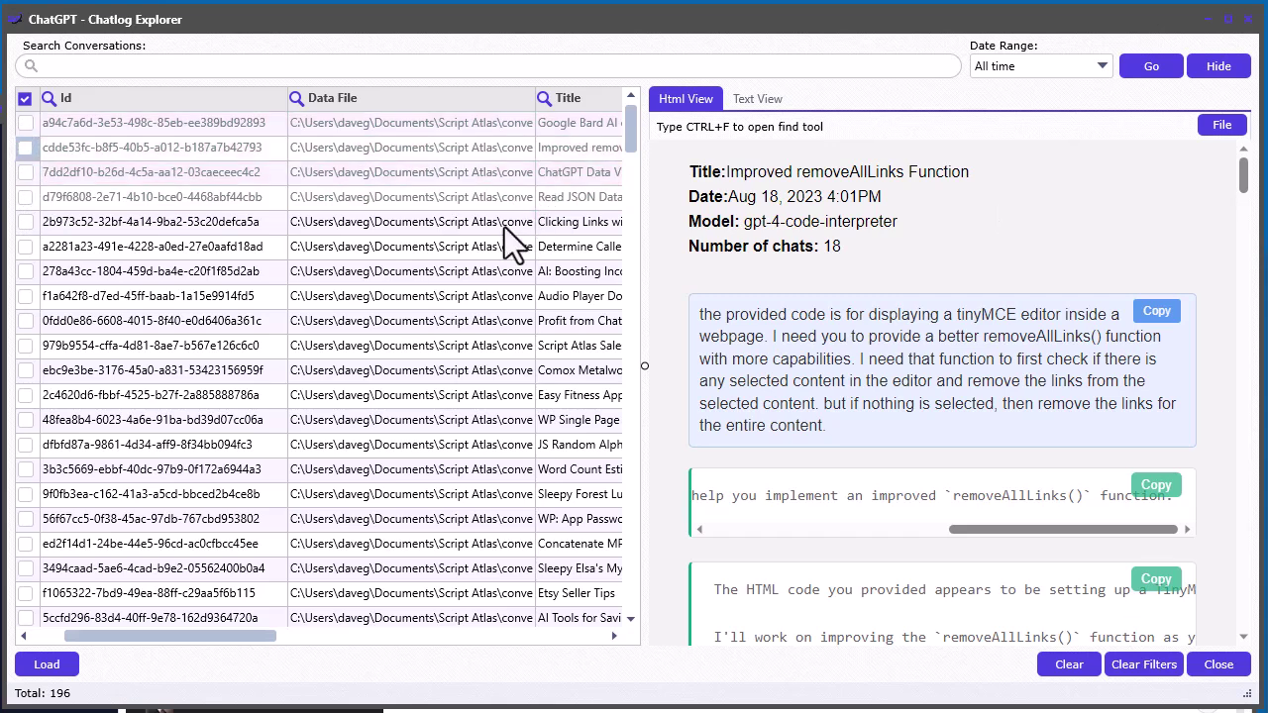
Clear all loaded conversations from the explorer and confirm the removal
left_click_drag(209, 635, 352, 655)
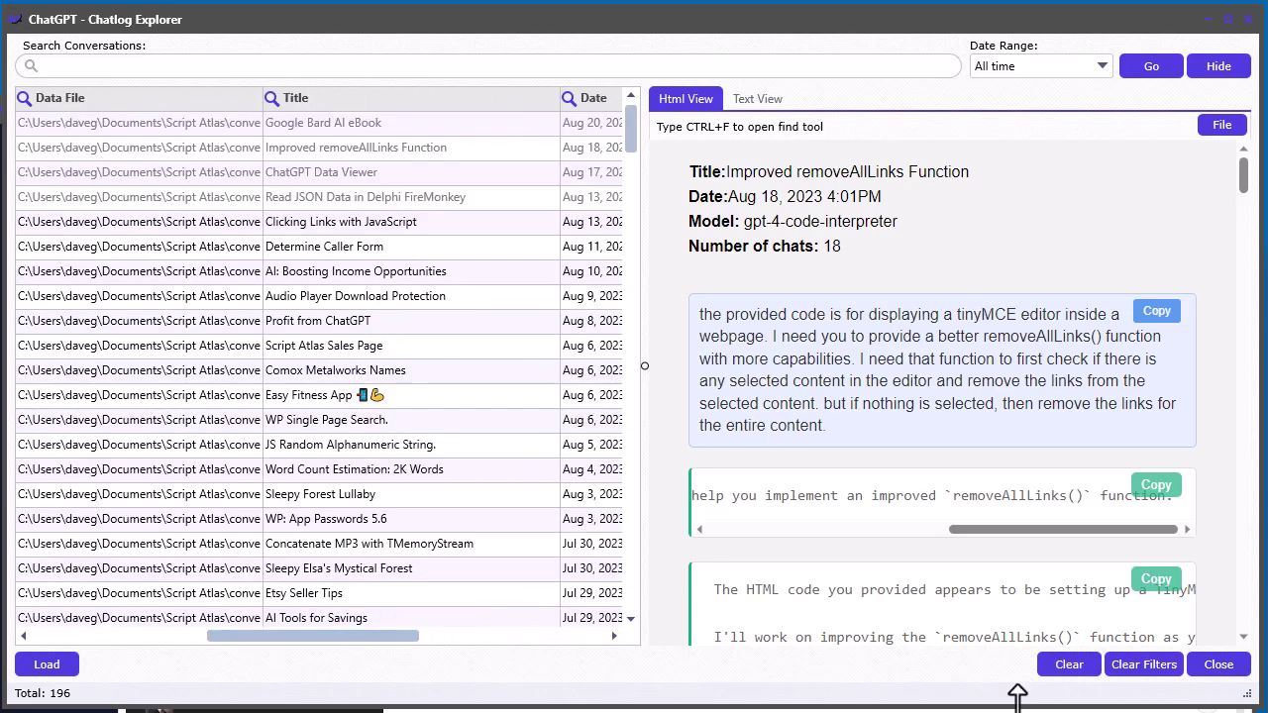
left_click(1075, 665)
left_click(1078, 662)
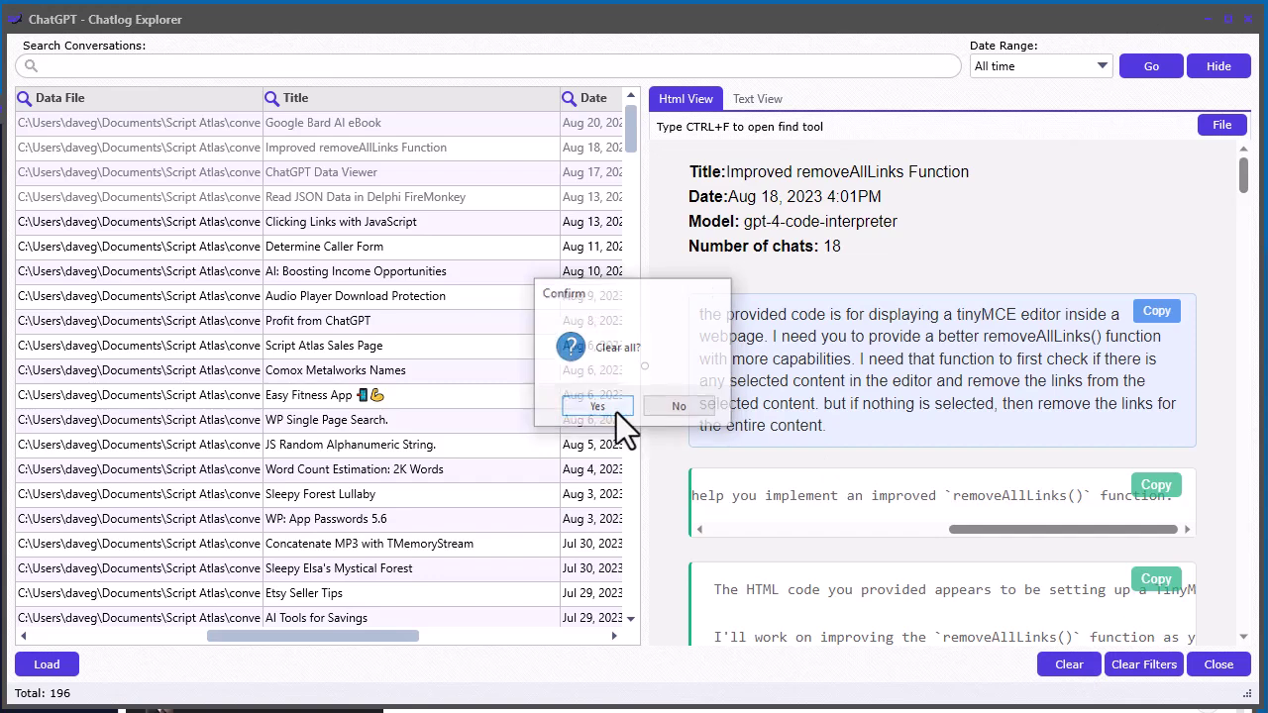
left_click(634, 405)
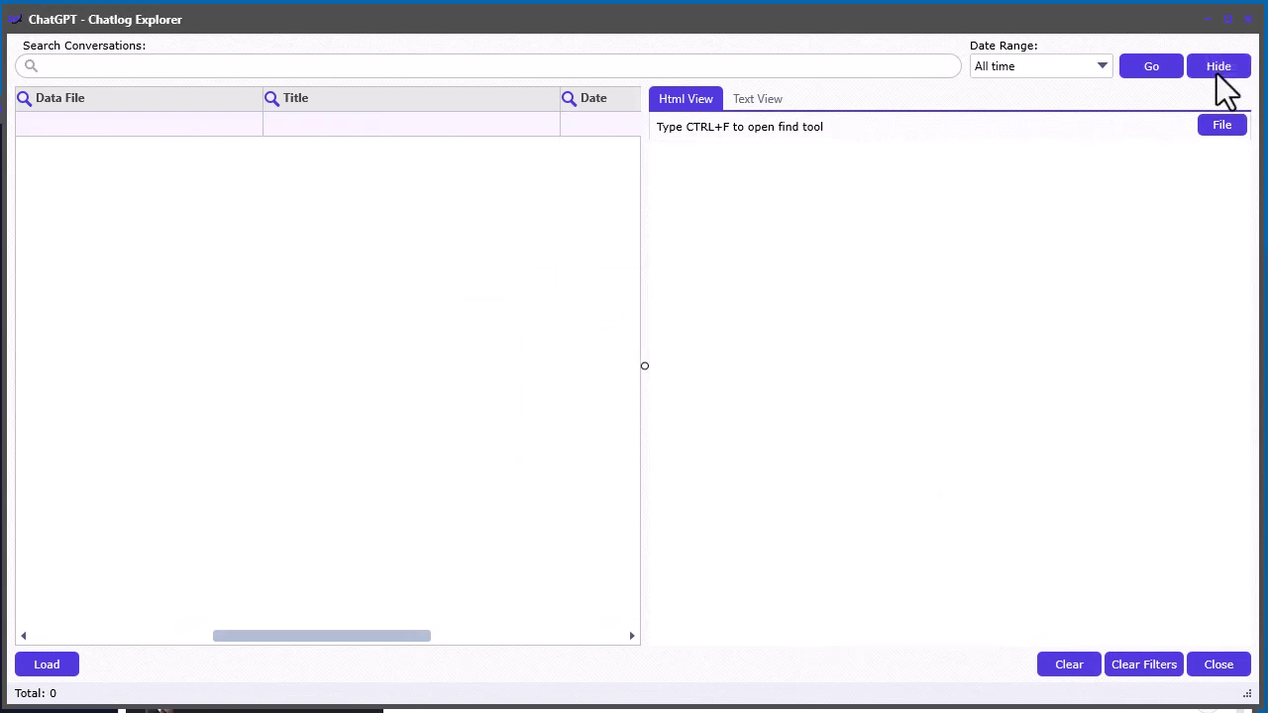
Hide the conversation viewer and look over the actions offered for the conversation list
left_click(1219, 69)
left_click(1219, 69)
left_click(1216, 69)
right_click(504, 202)
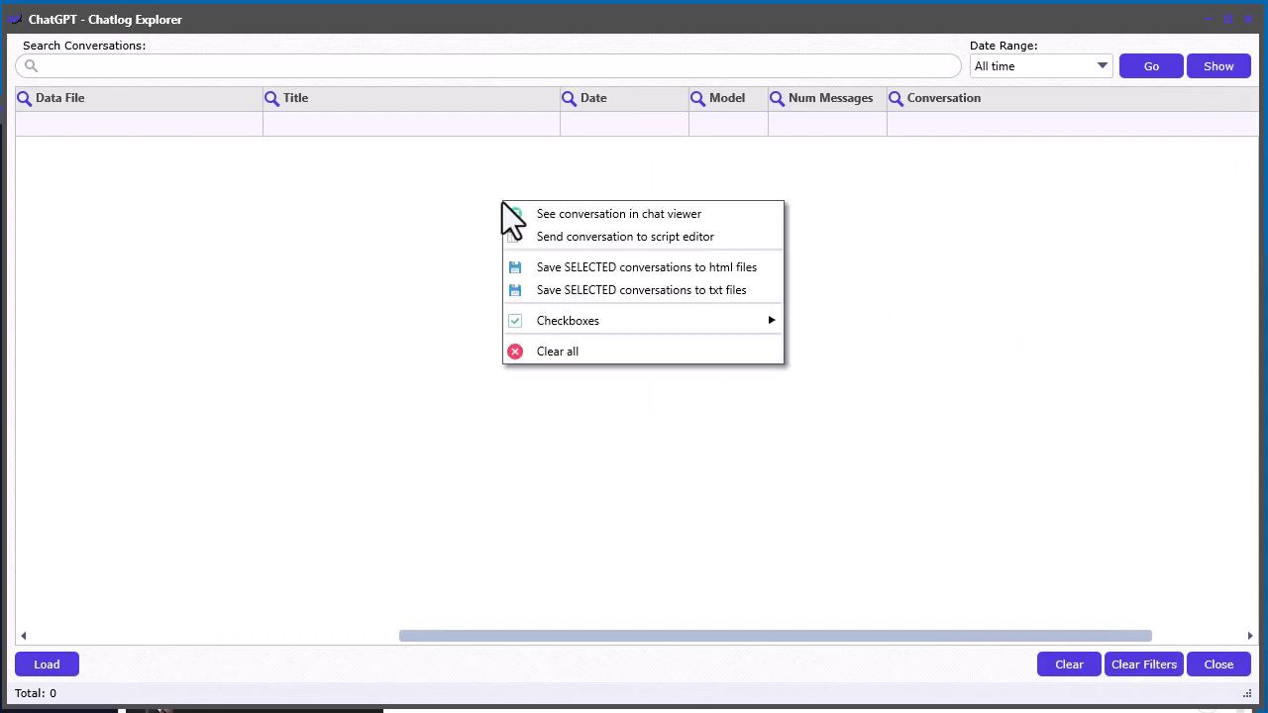
mouse_move(566, 314)
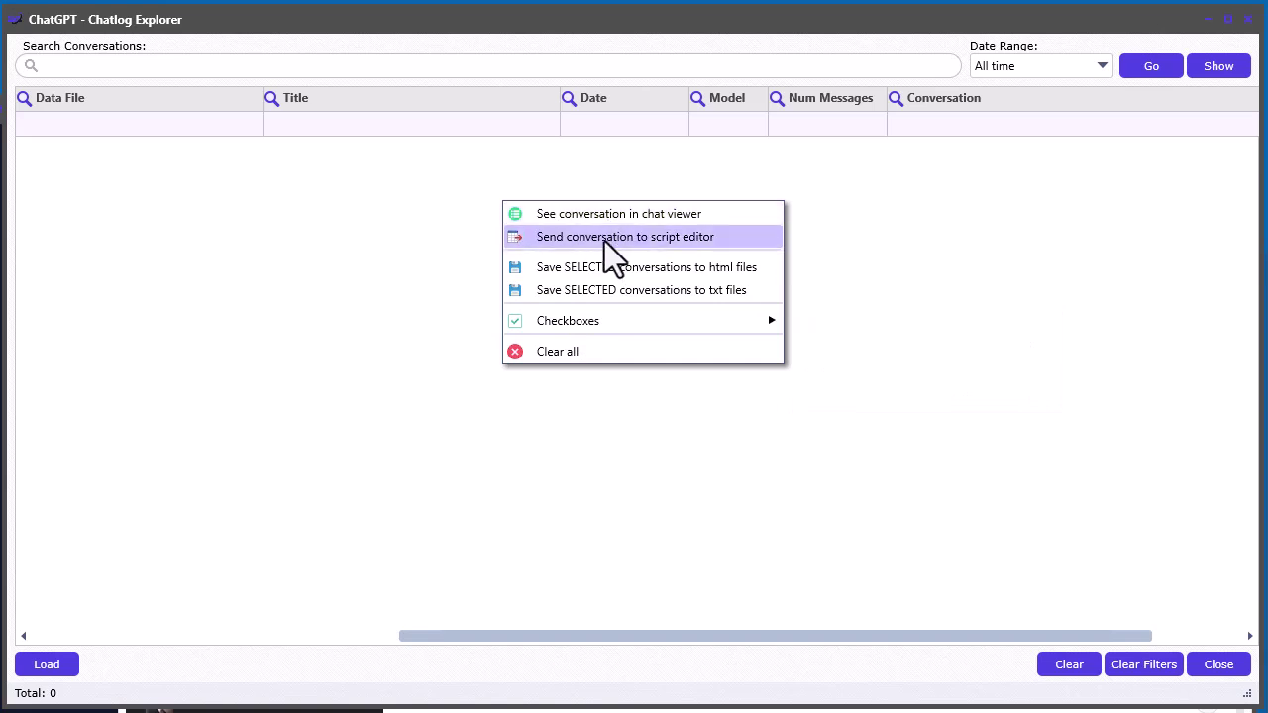
left_click(694, 216)
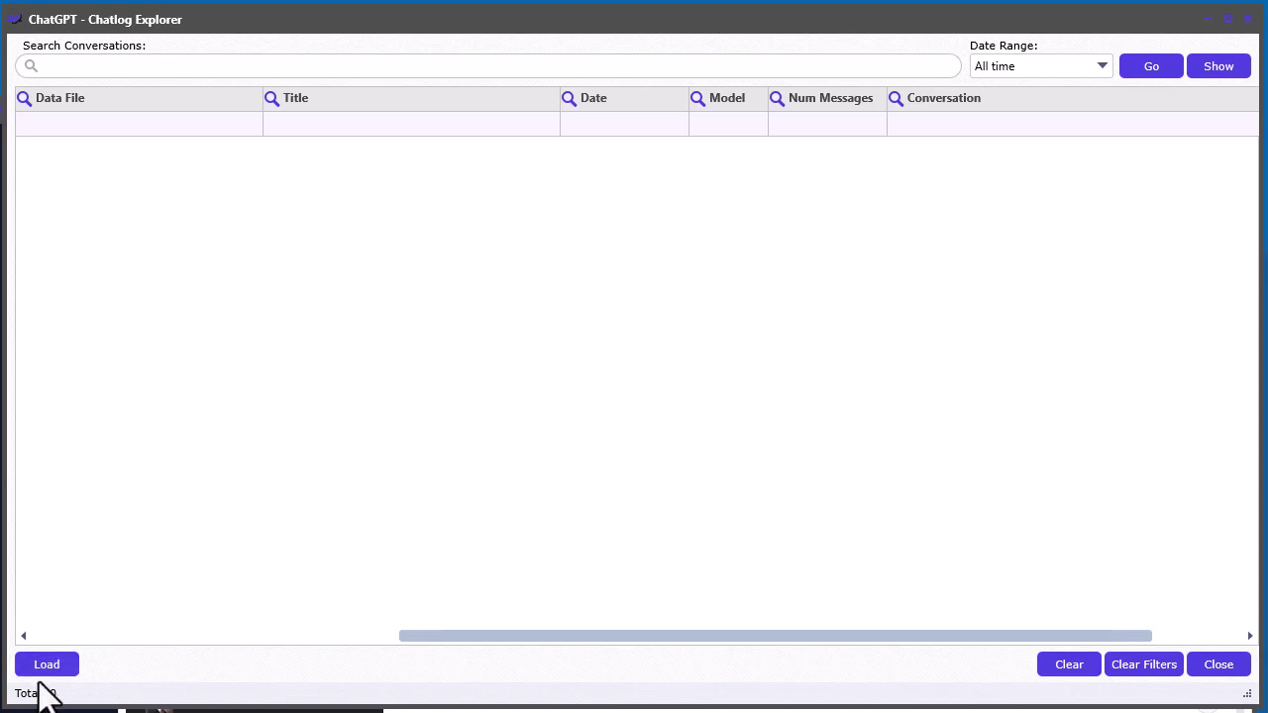
Load the ChatGPT ZIP archive dated 2023-08-21 from the Script Atlas folder into the explorer
double_click(505, 27)
left_click(159, 422)
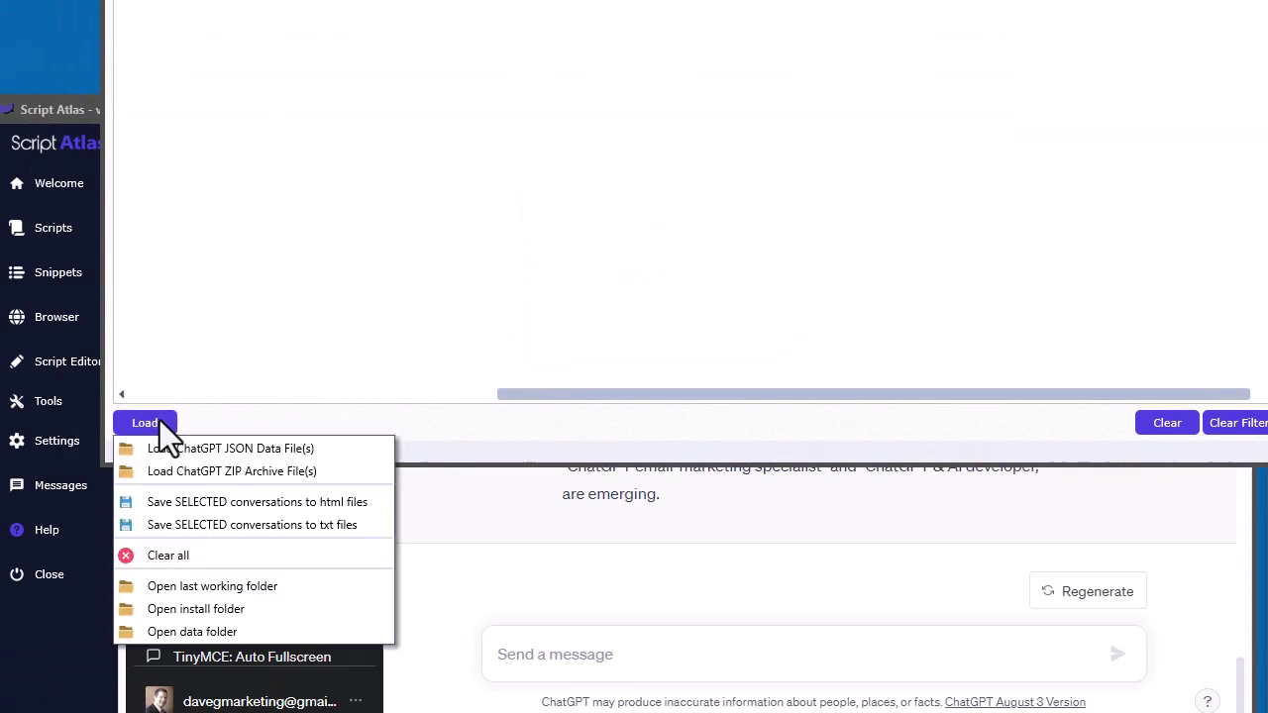
left_click(236, 476)
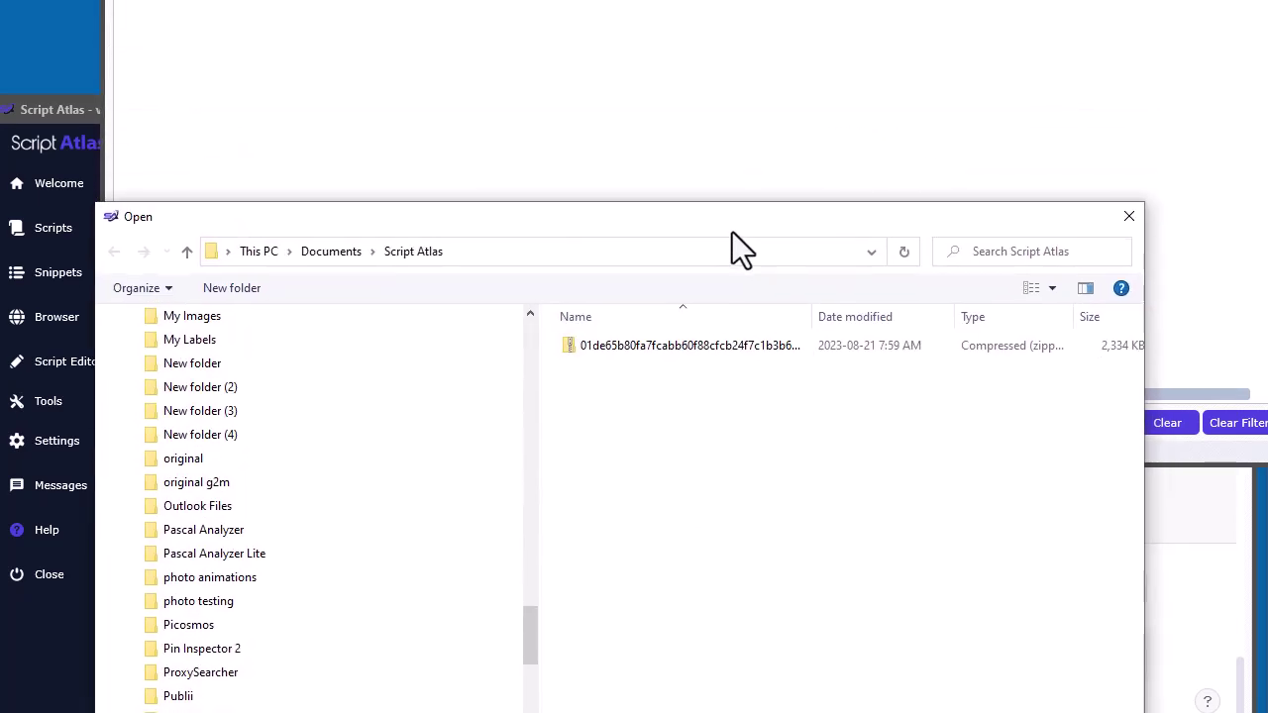
left_click(705, 347)
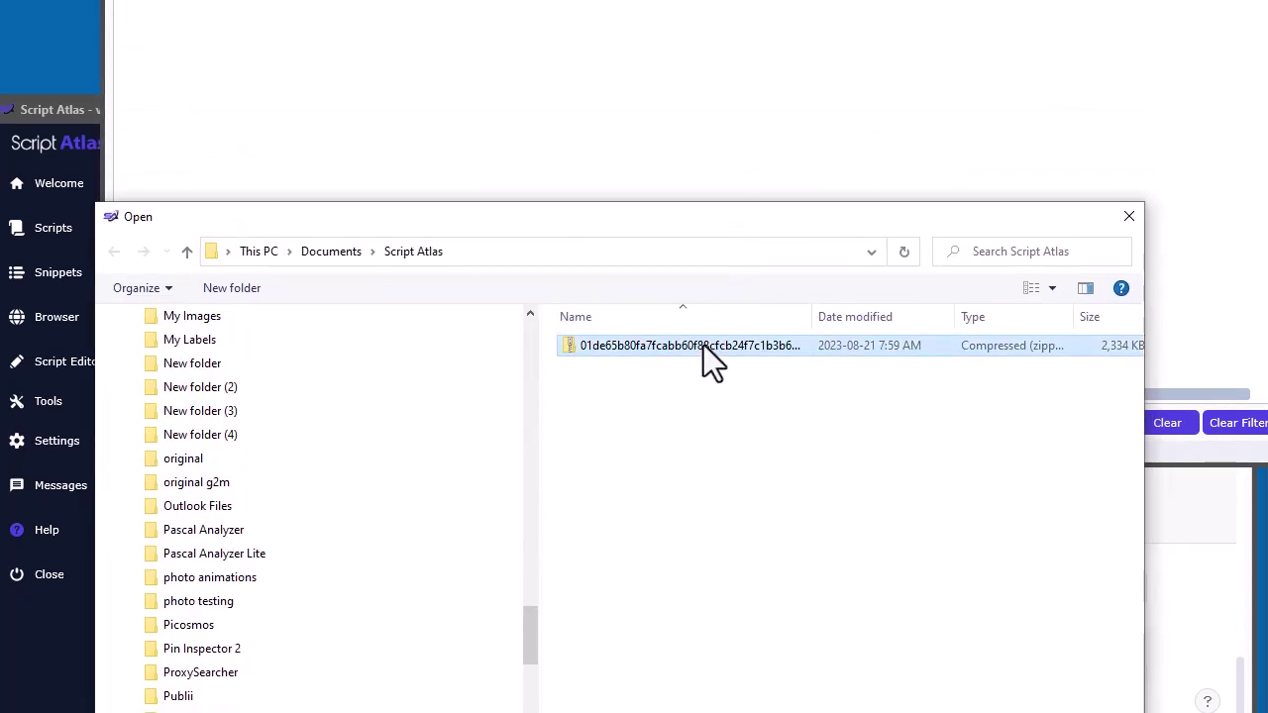
left_click_drag(842, 220, 812, 5)
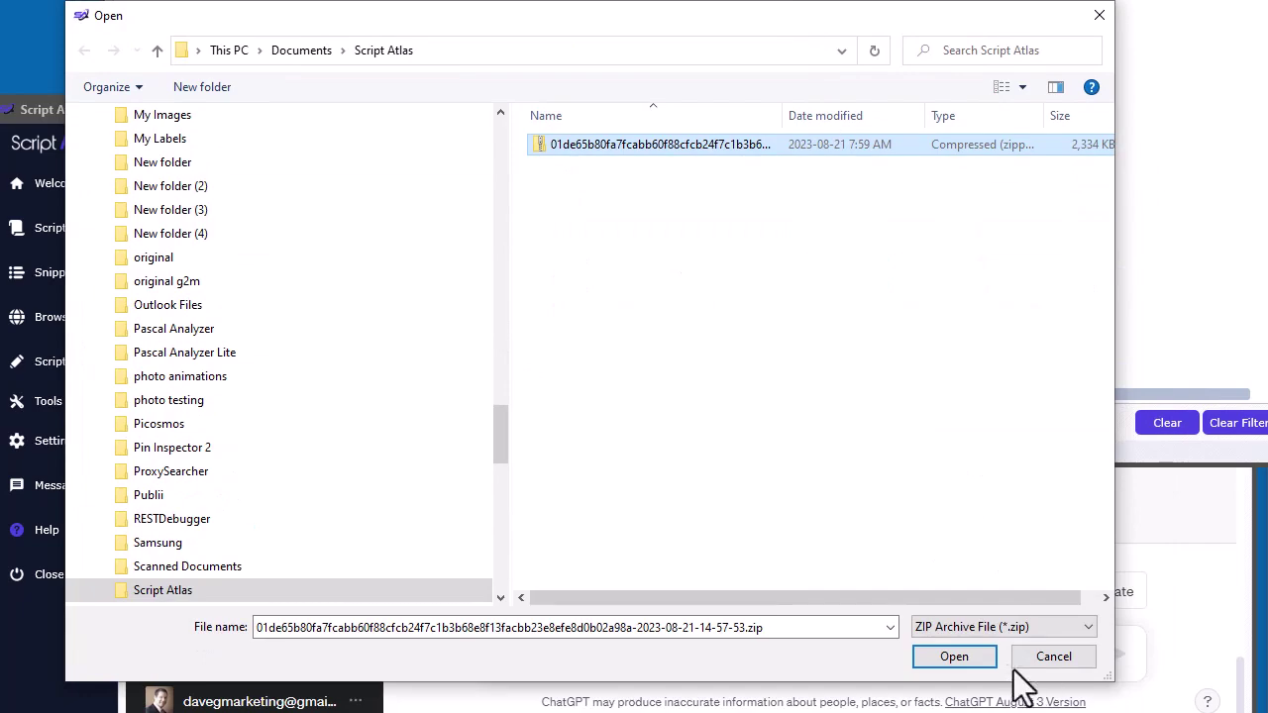
left_click(956, 658)
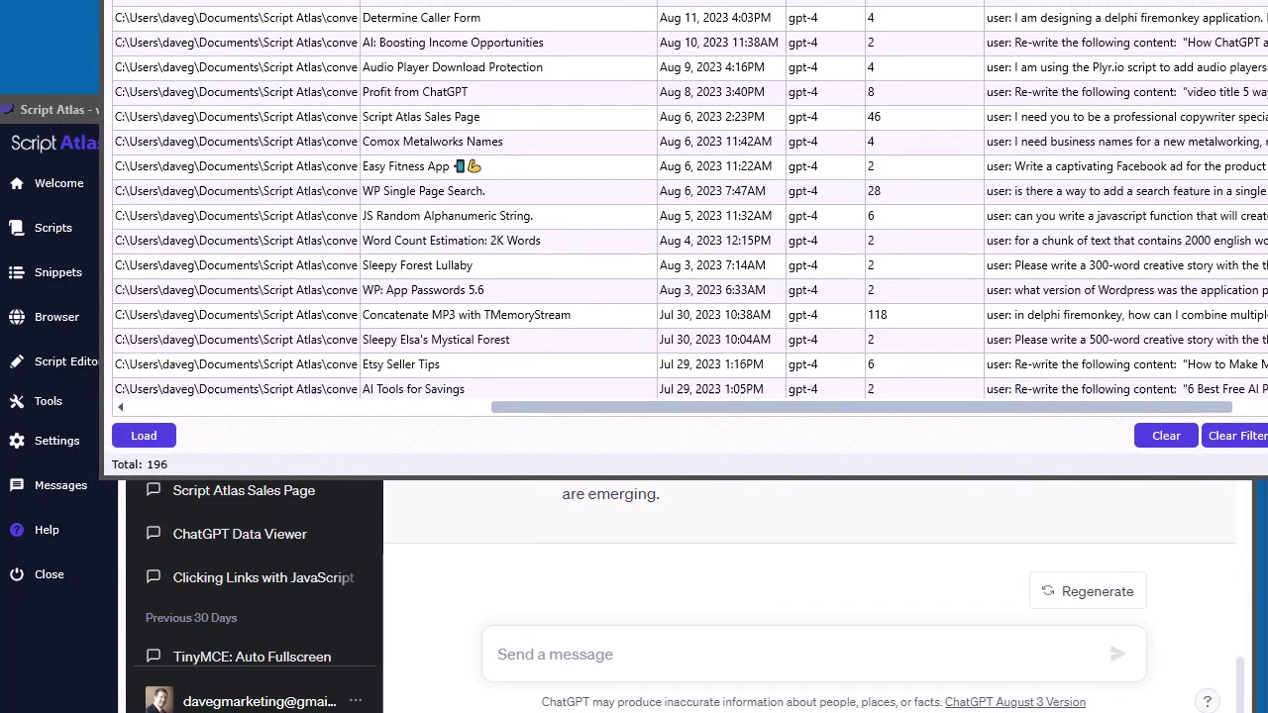
left_click_drag(1100, 0, 976, 14)
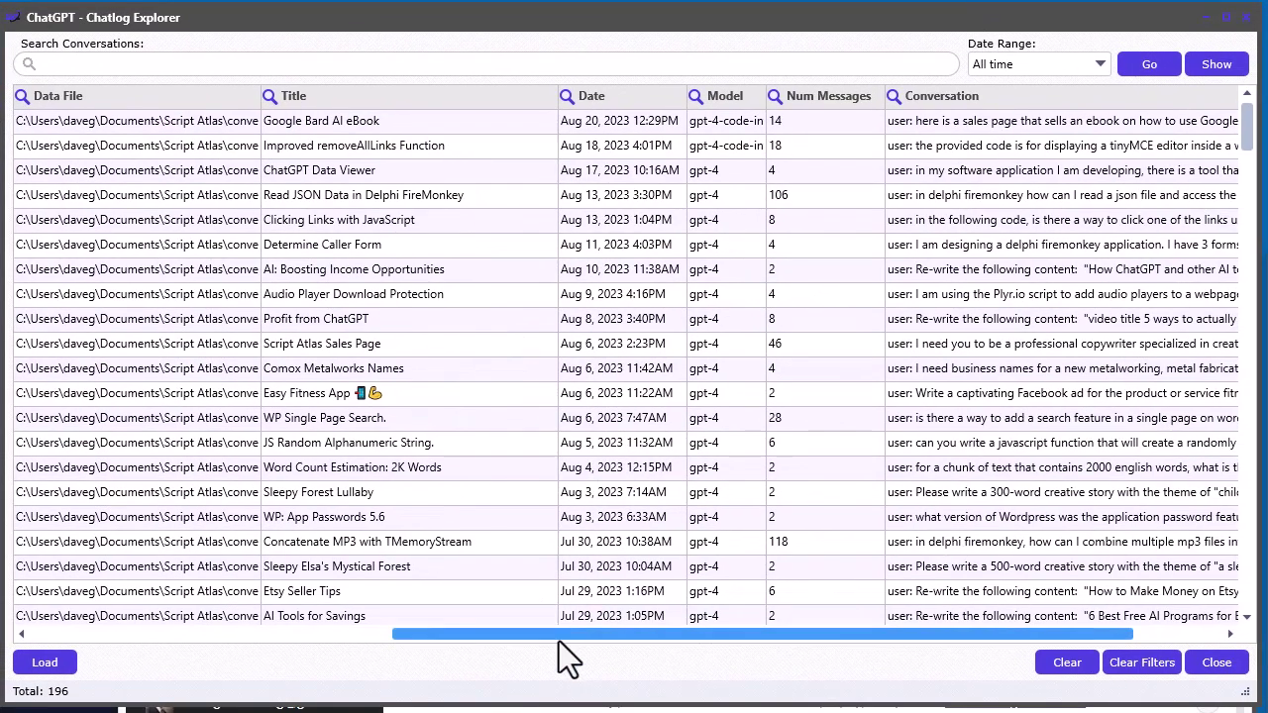
Open the "Easy Fitness App" conversation in the chat viewer
left_click_drag(557, 641, 172, 656)
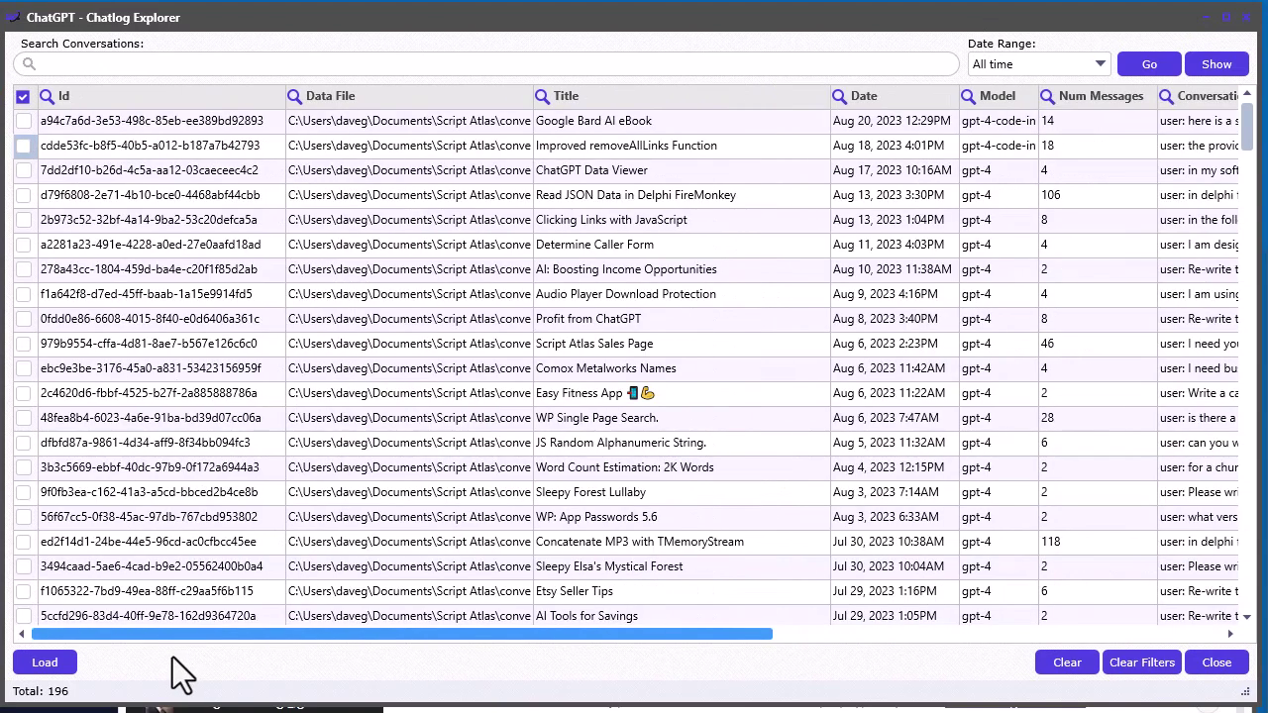
double_click(567, 393)
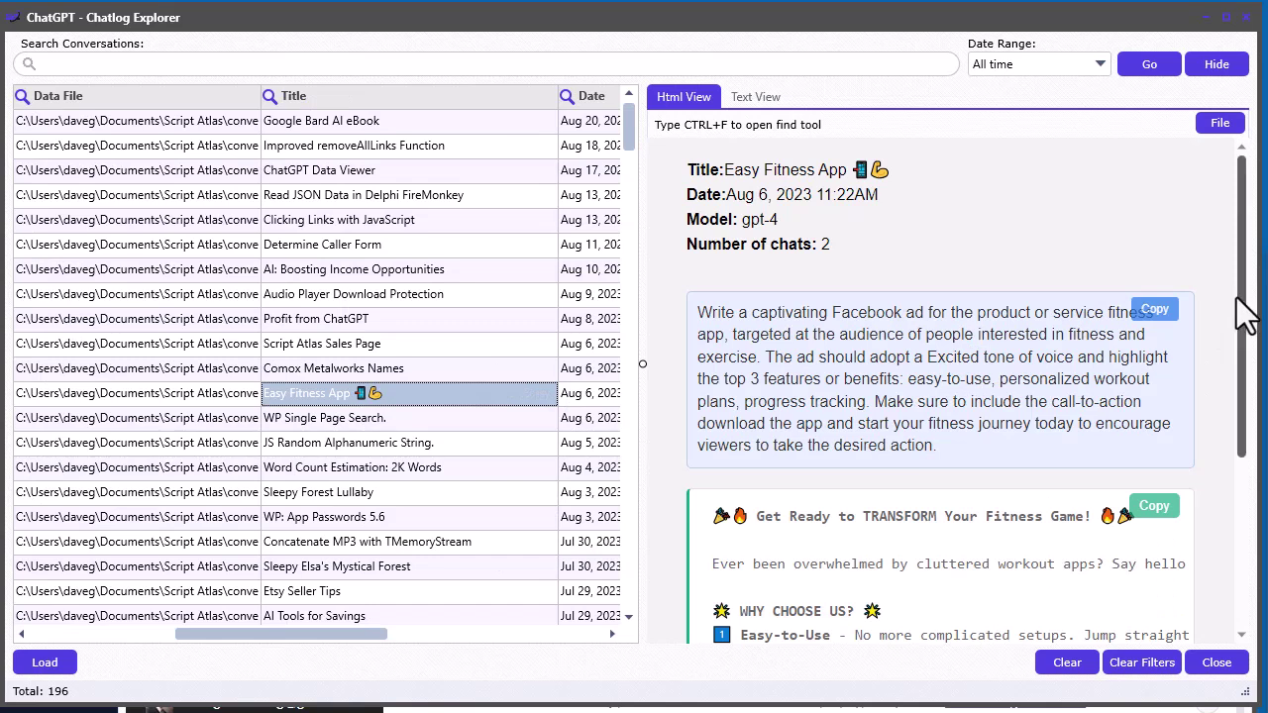
mouse_move(1240, 315)
left_mouse_down()
mouse_move(1245, 357)
mouse_move(1253, 297)
left_mouse_up()
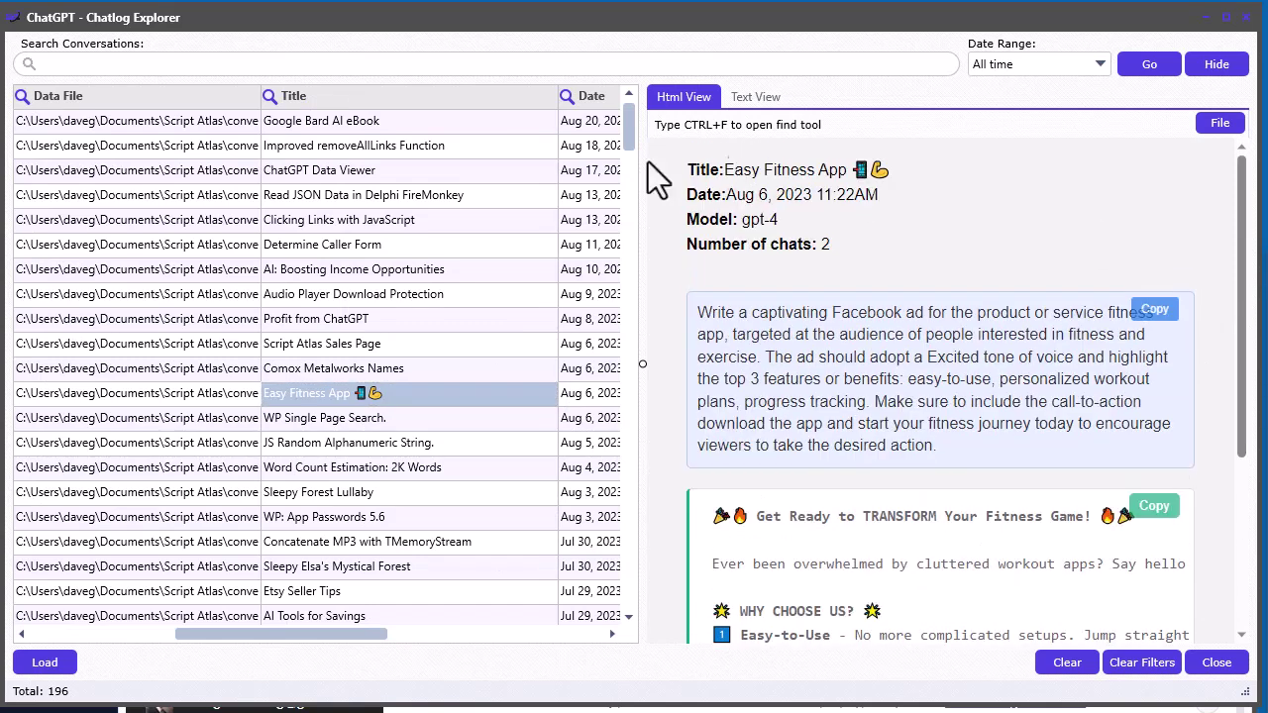
Search the Title column for "click", look over the matching conversations, and clear the filter
left_click(271, 95)
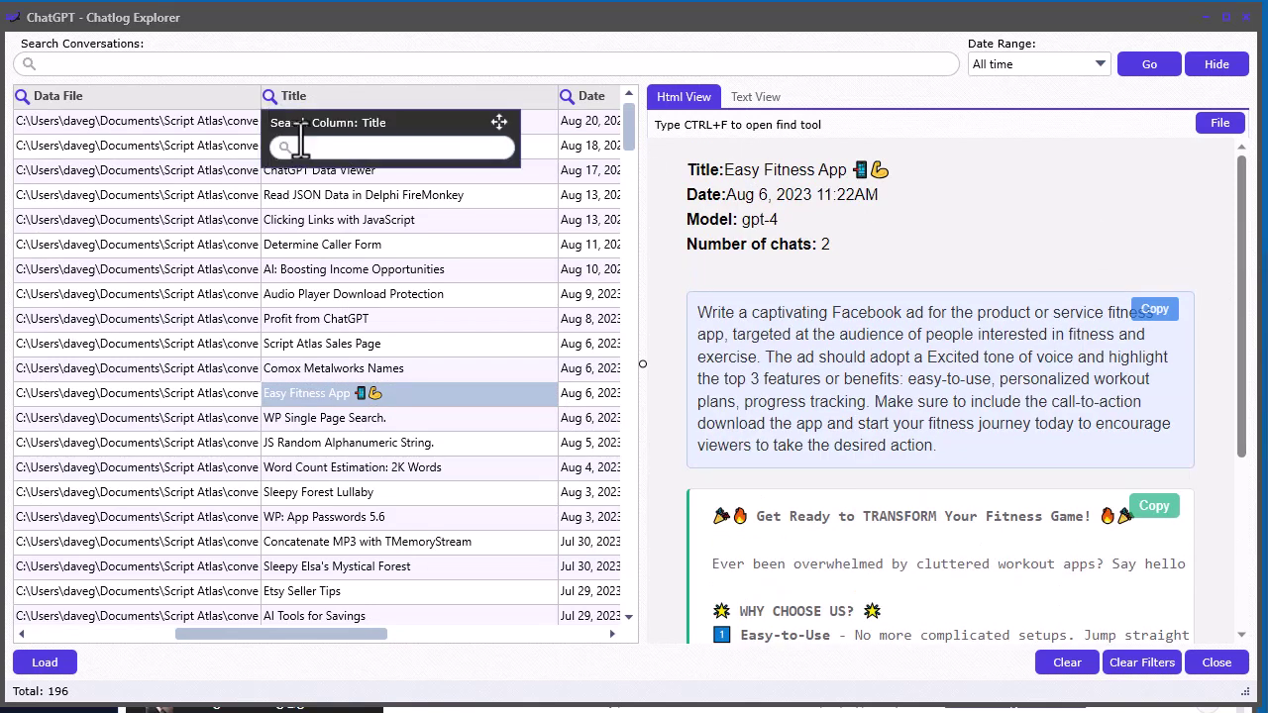
type("click")
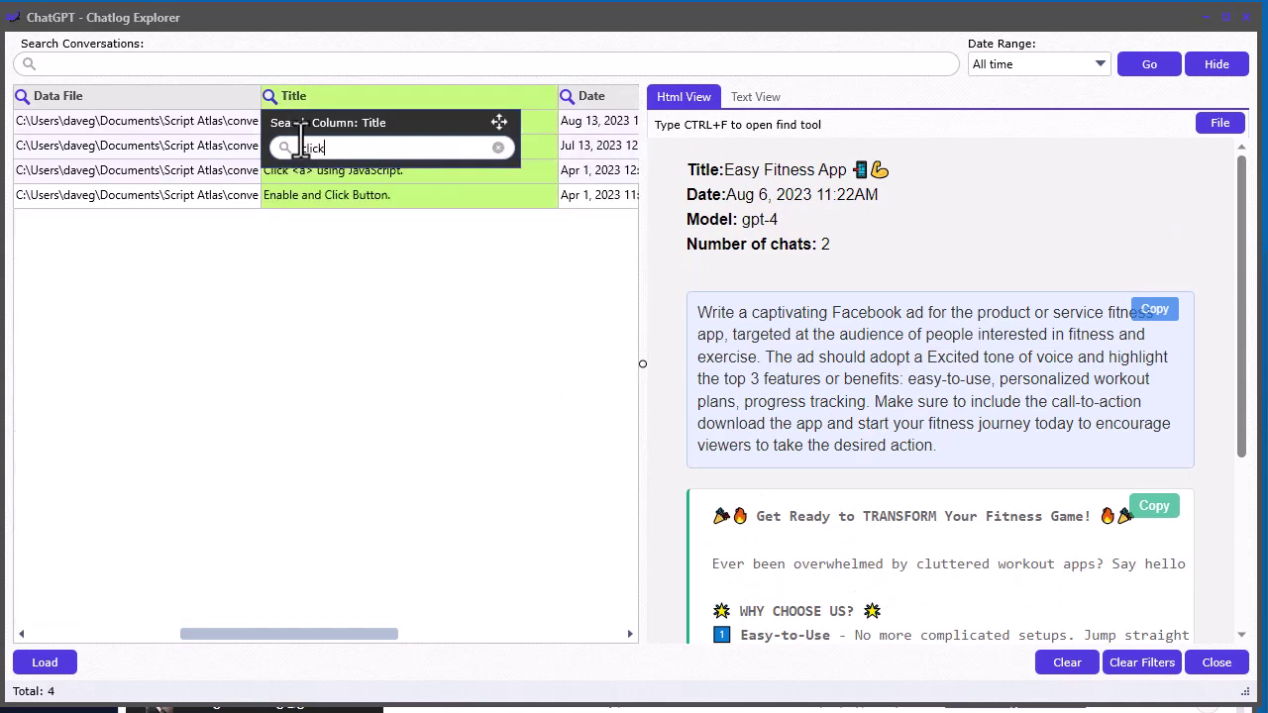
left_click(403, 302)
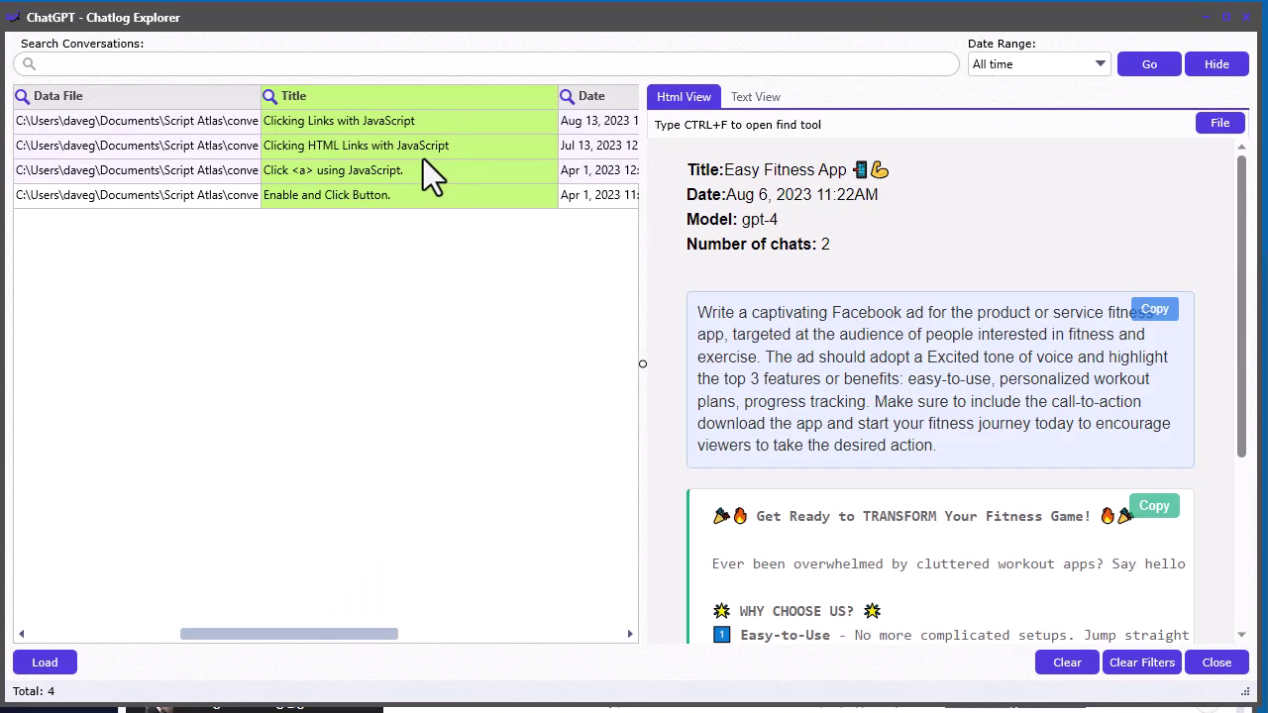
left_click(1142, 666)
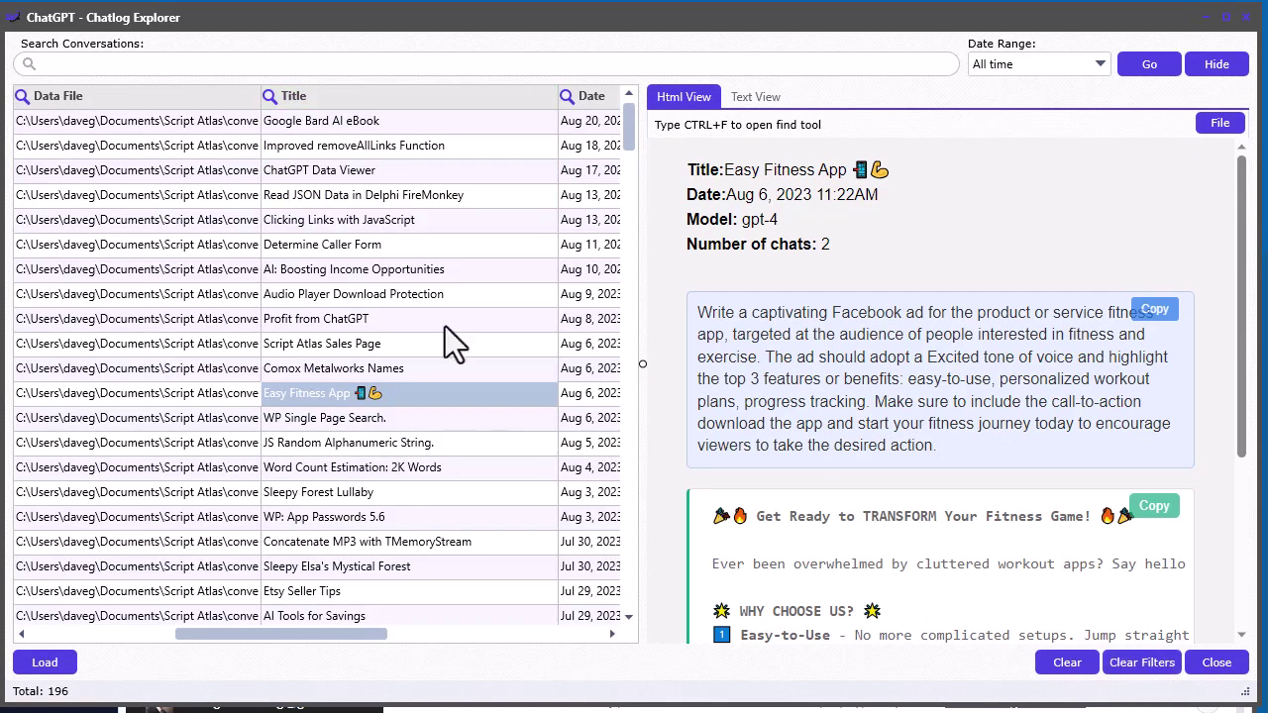
Look over the list's Date, Model, Num Messages and Conversation columns and return to the Id column
left_click_drag(333, 637, 414, 644)
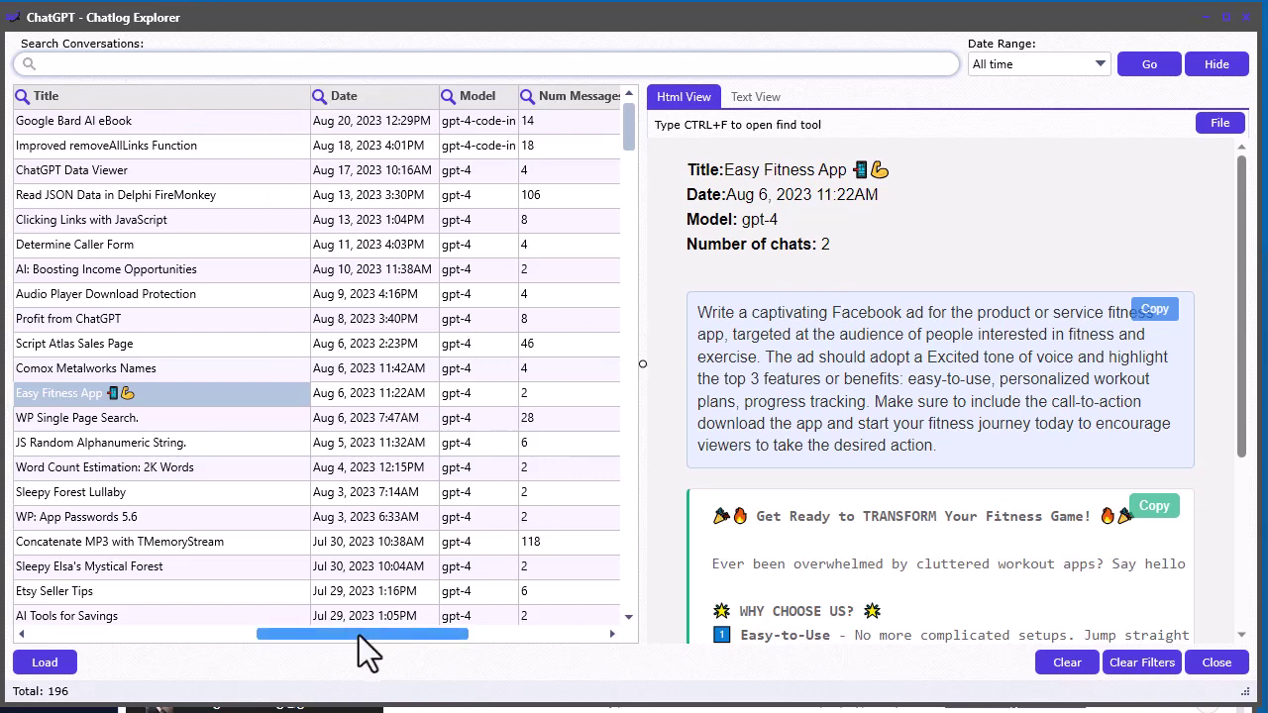
left_click_drag(359, 634, 556, 657)
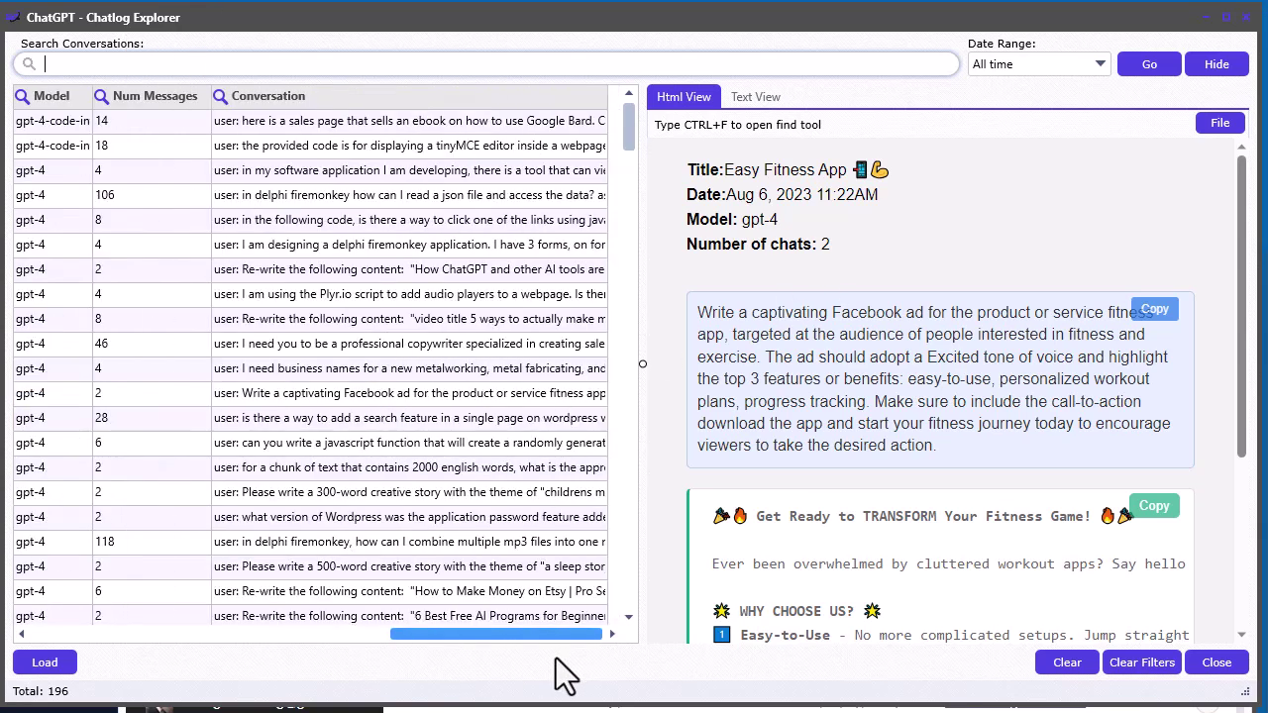
left_click(220, 95)
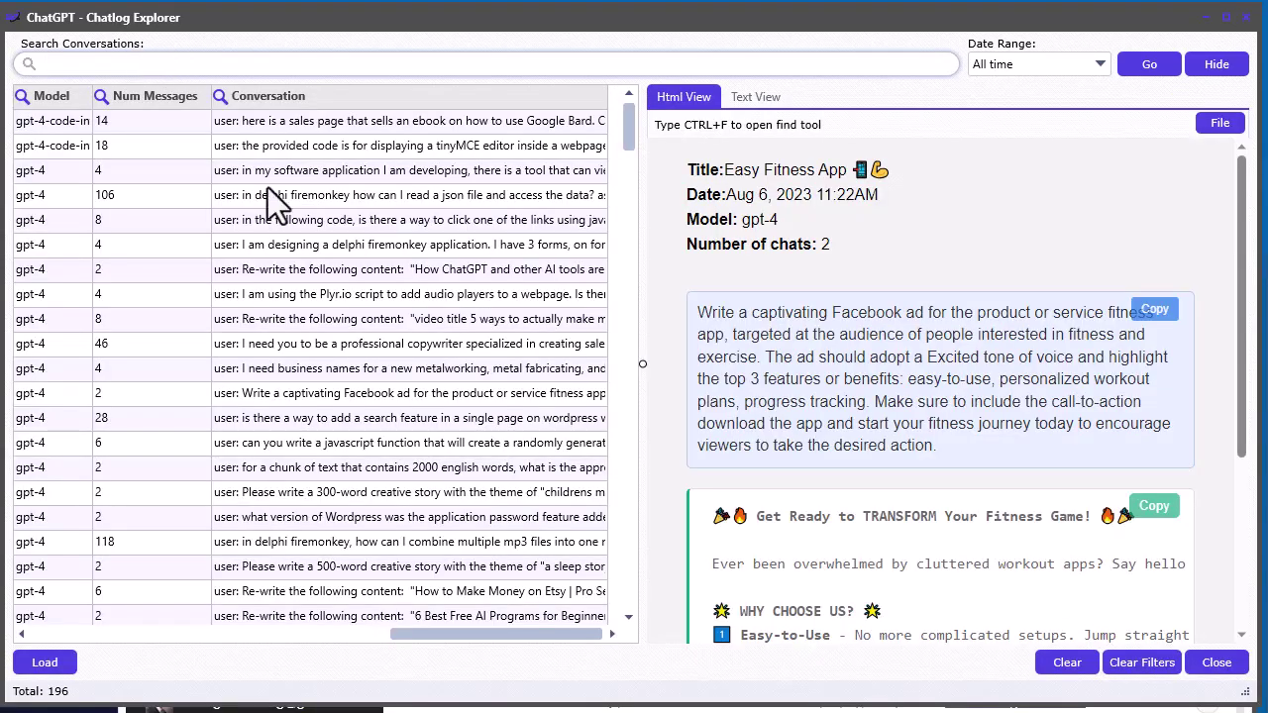
left_click_drag(425, 634, 99, 634)
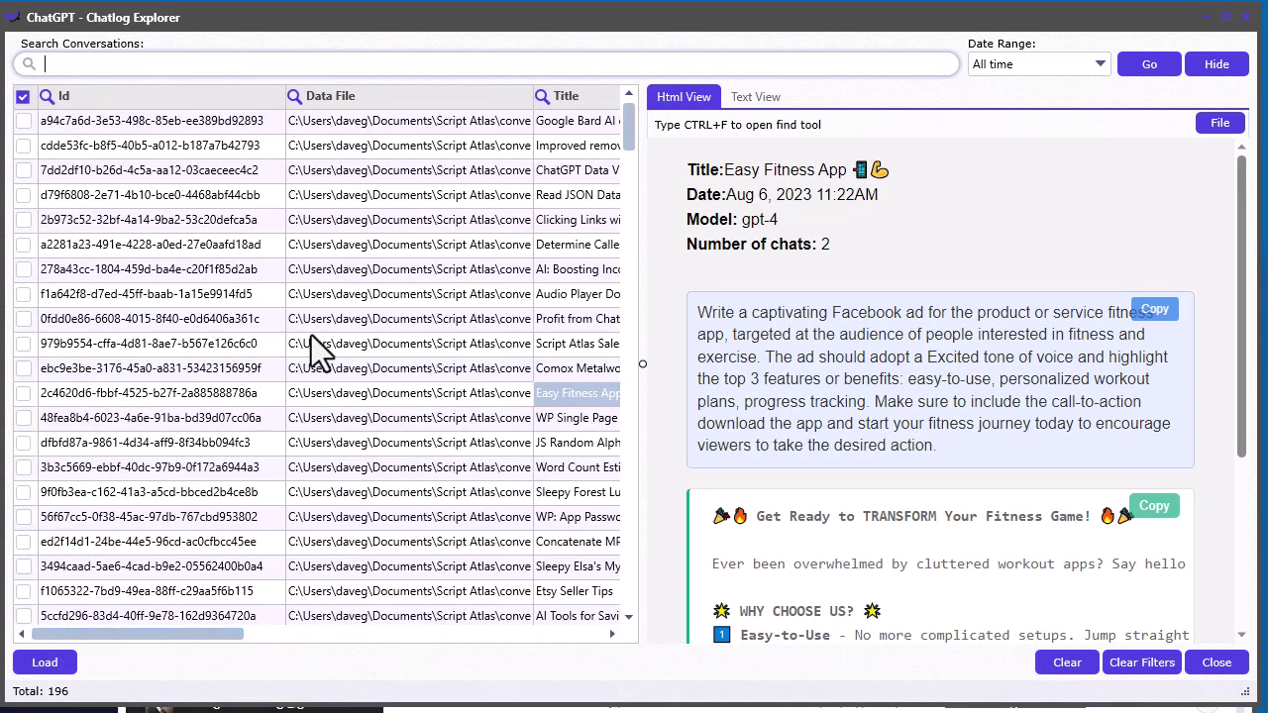